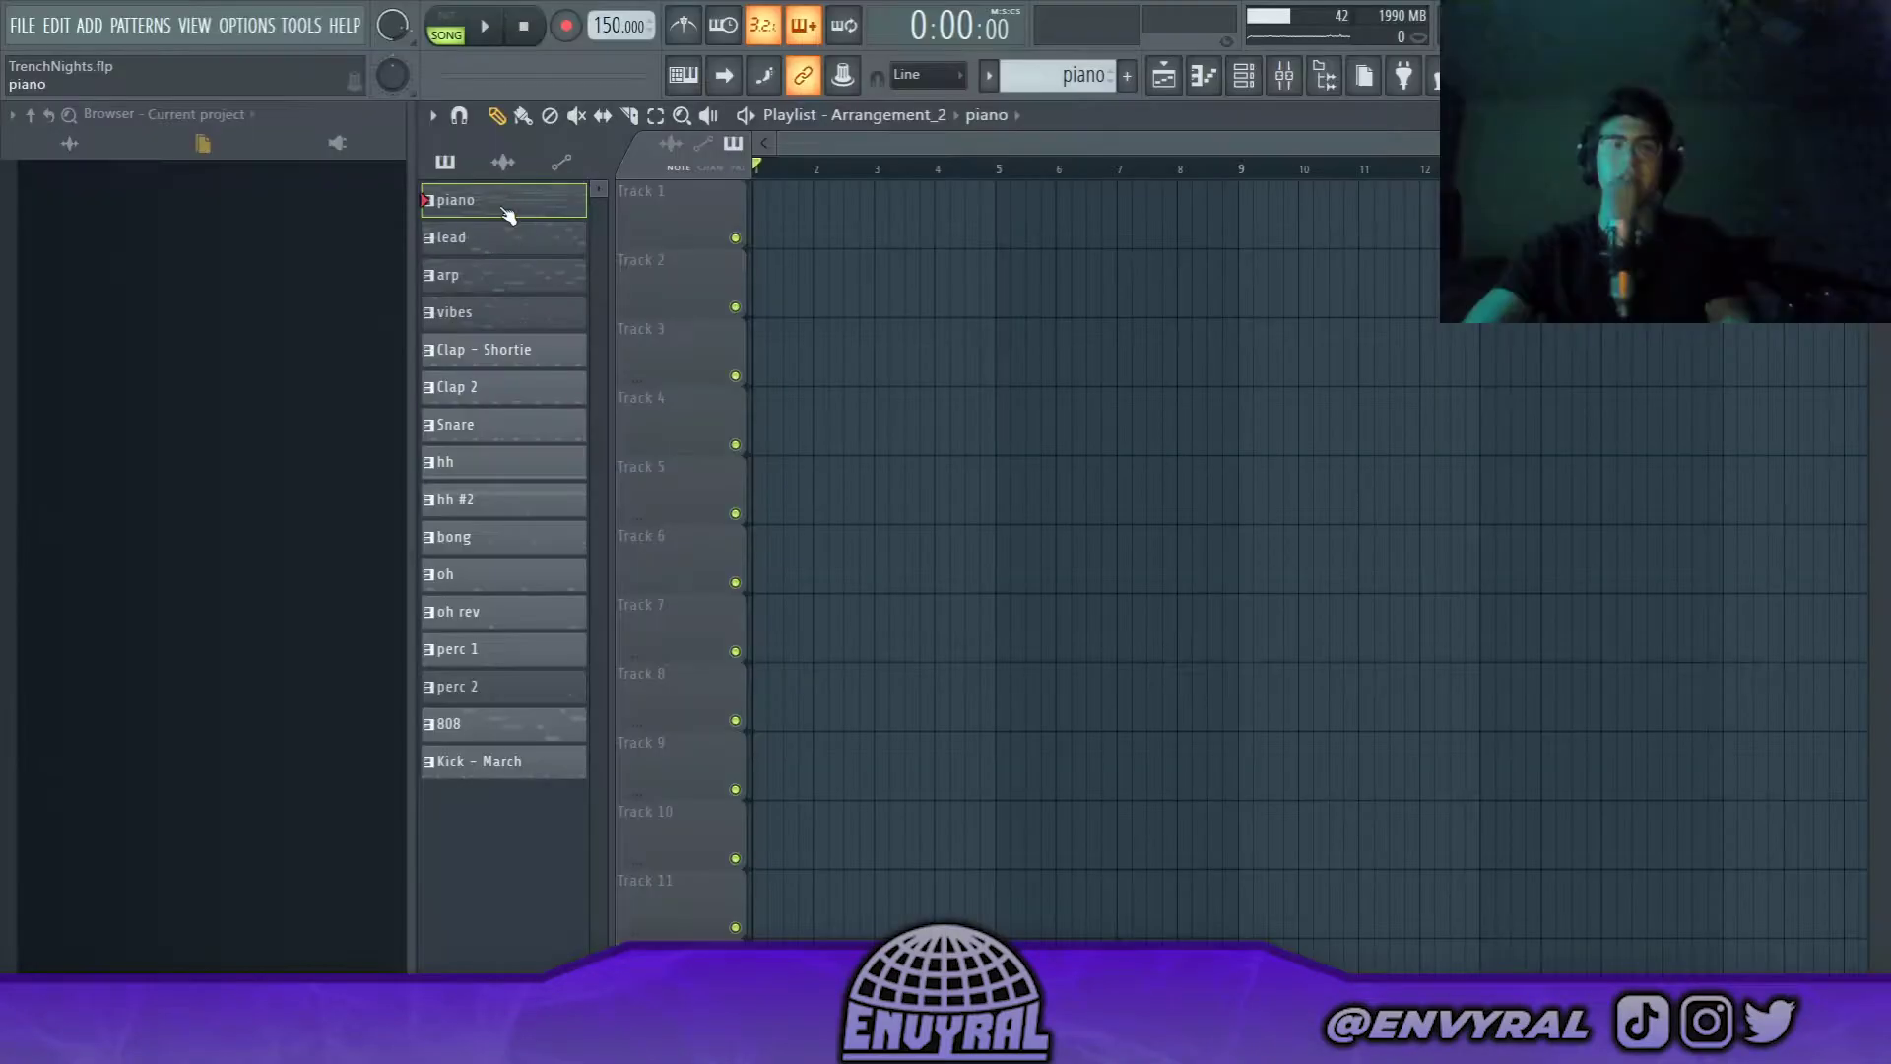
Place the piano pattern at bar 1 of Track 1 and open its notes in the piano roll with an enlarged note grid
drag(508, 214, 768, 202)
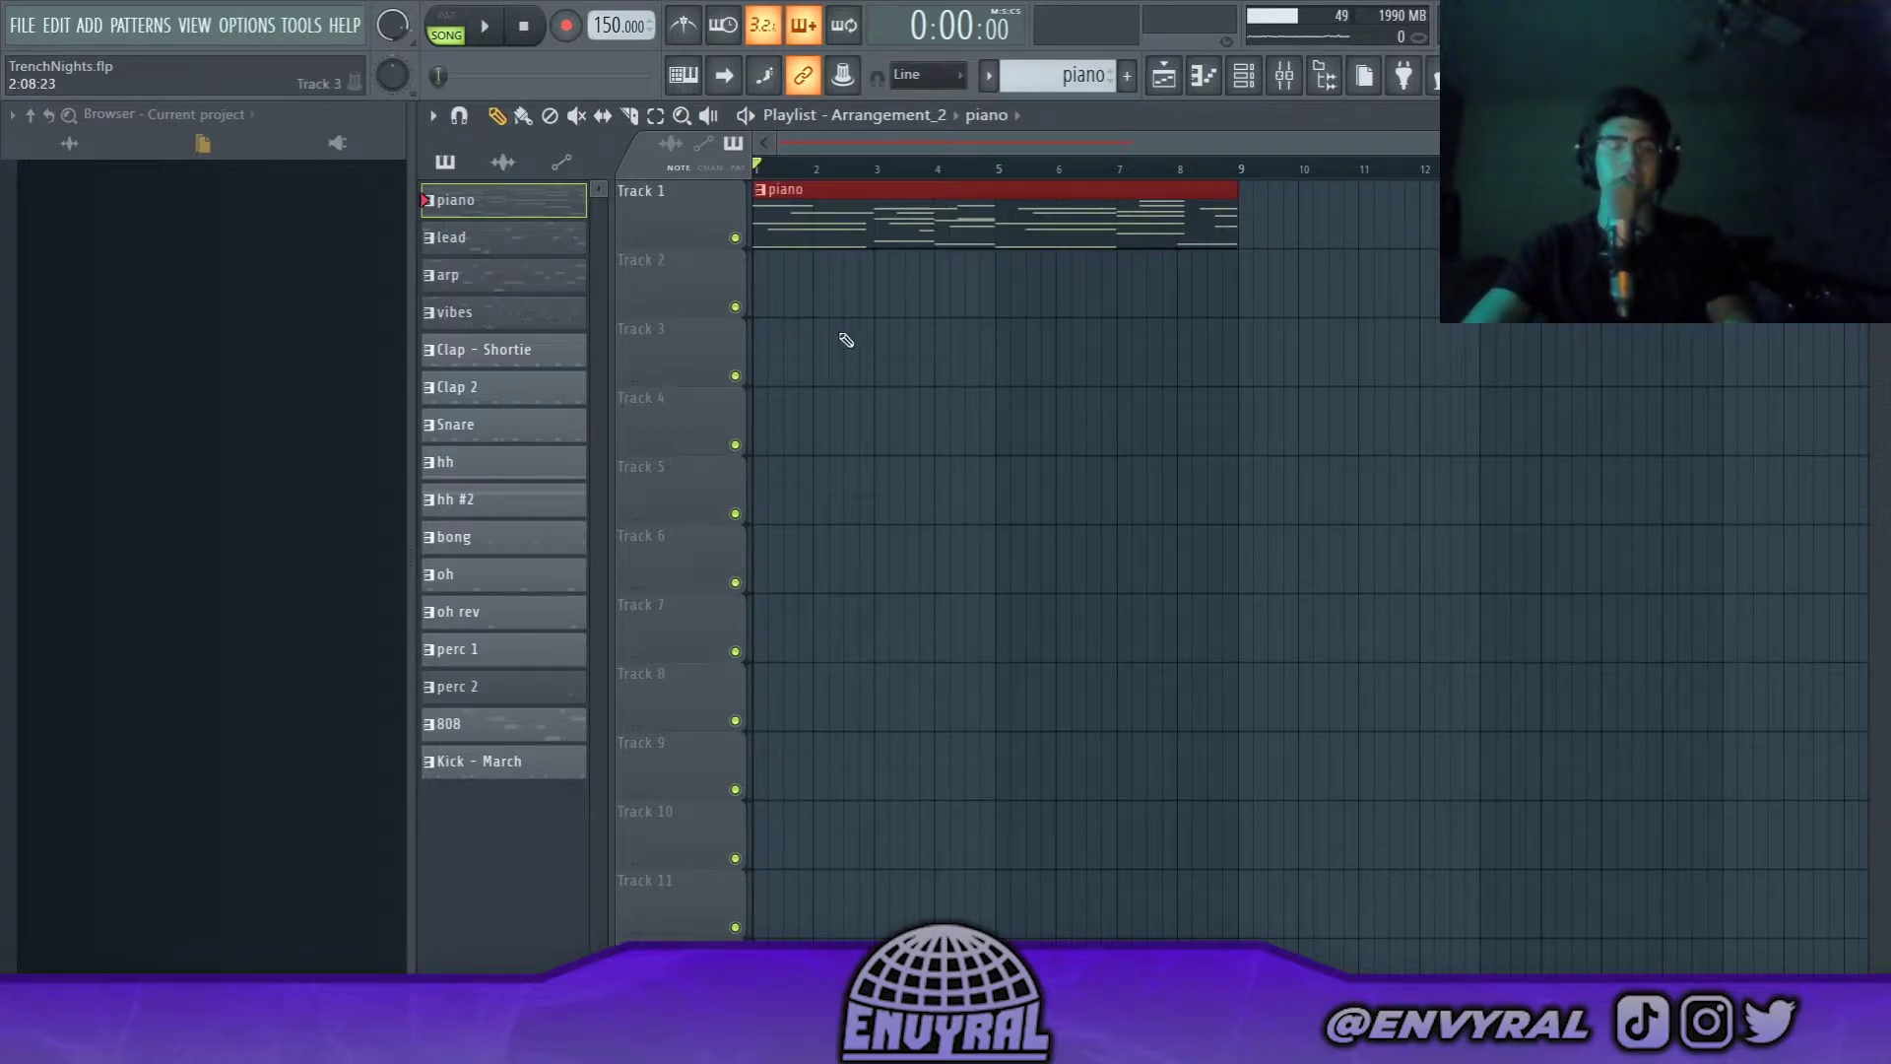
double_click(899, 215)
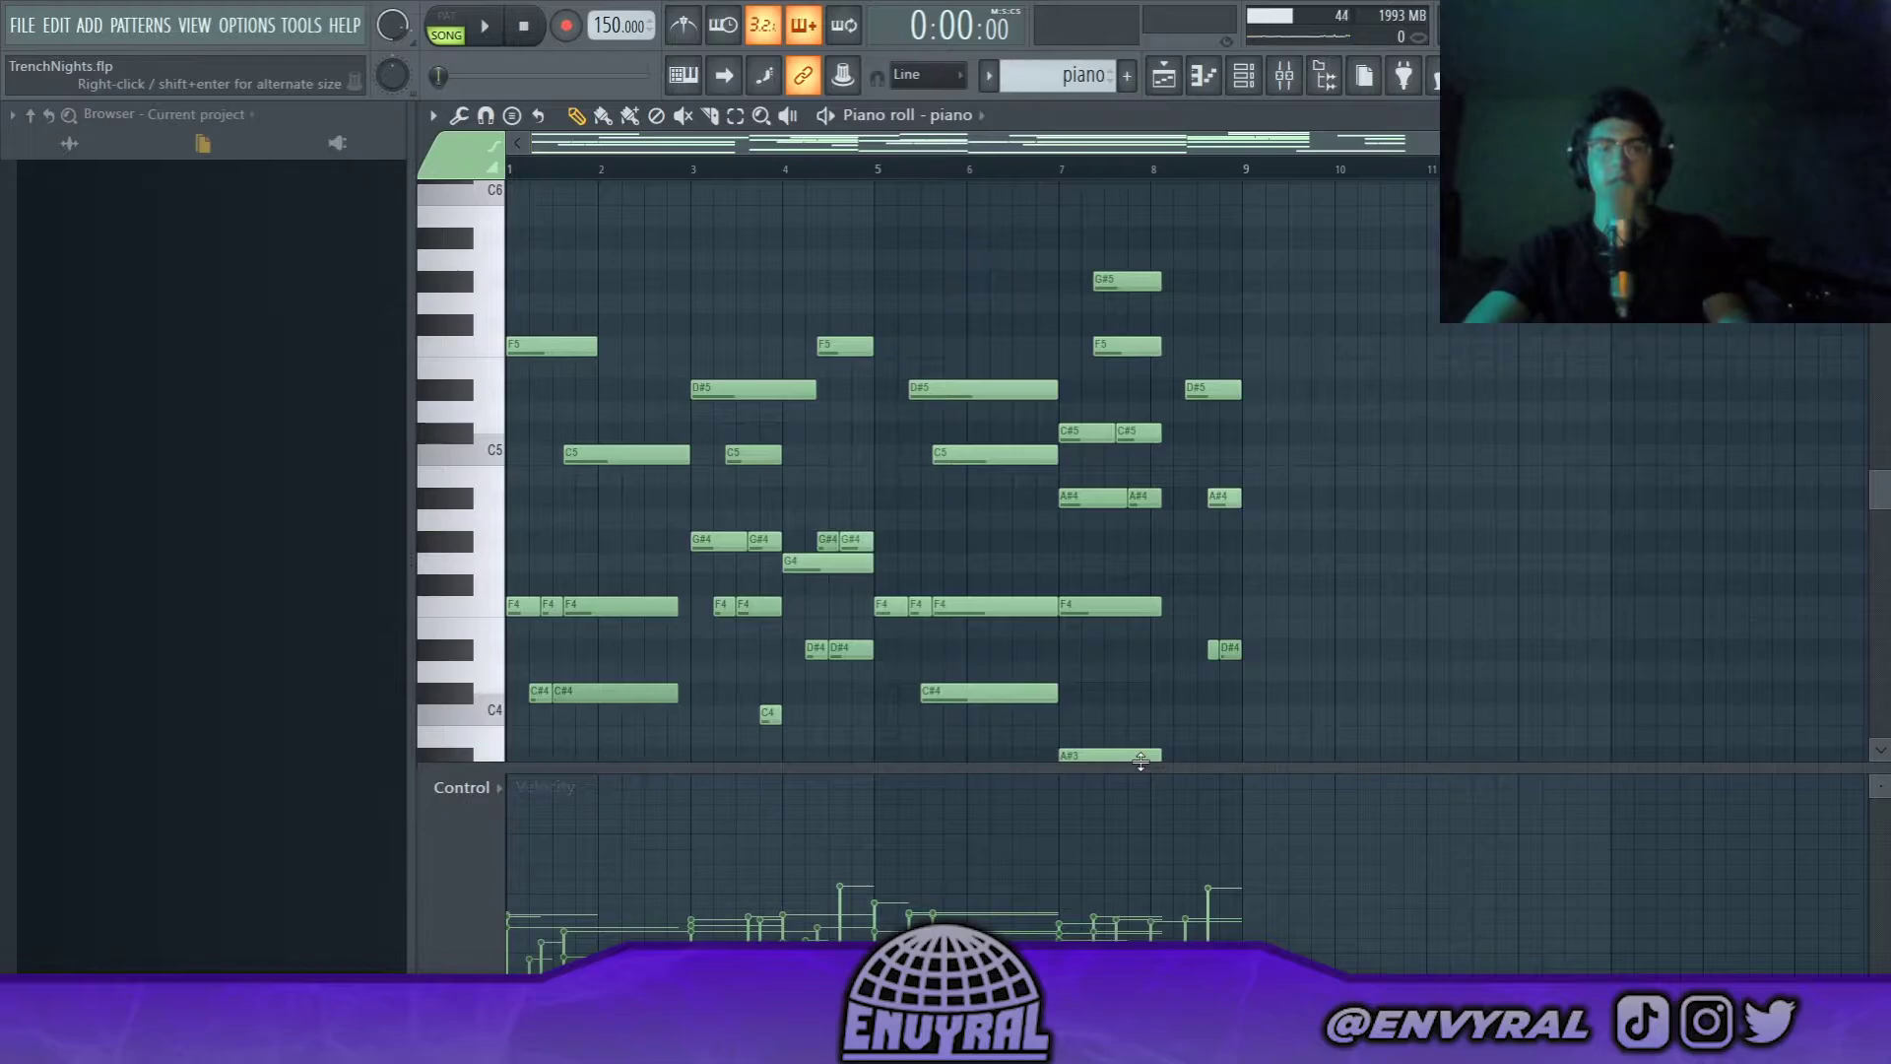
drag(1141, 767, 1133, 892)
scroll(856, 788, down, 3)
scroll(821, 729, down, 2)
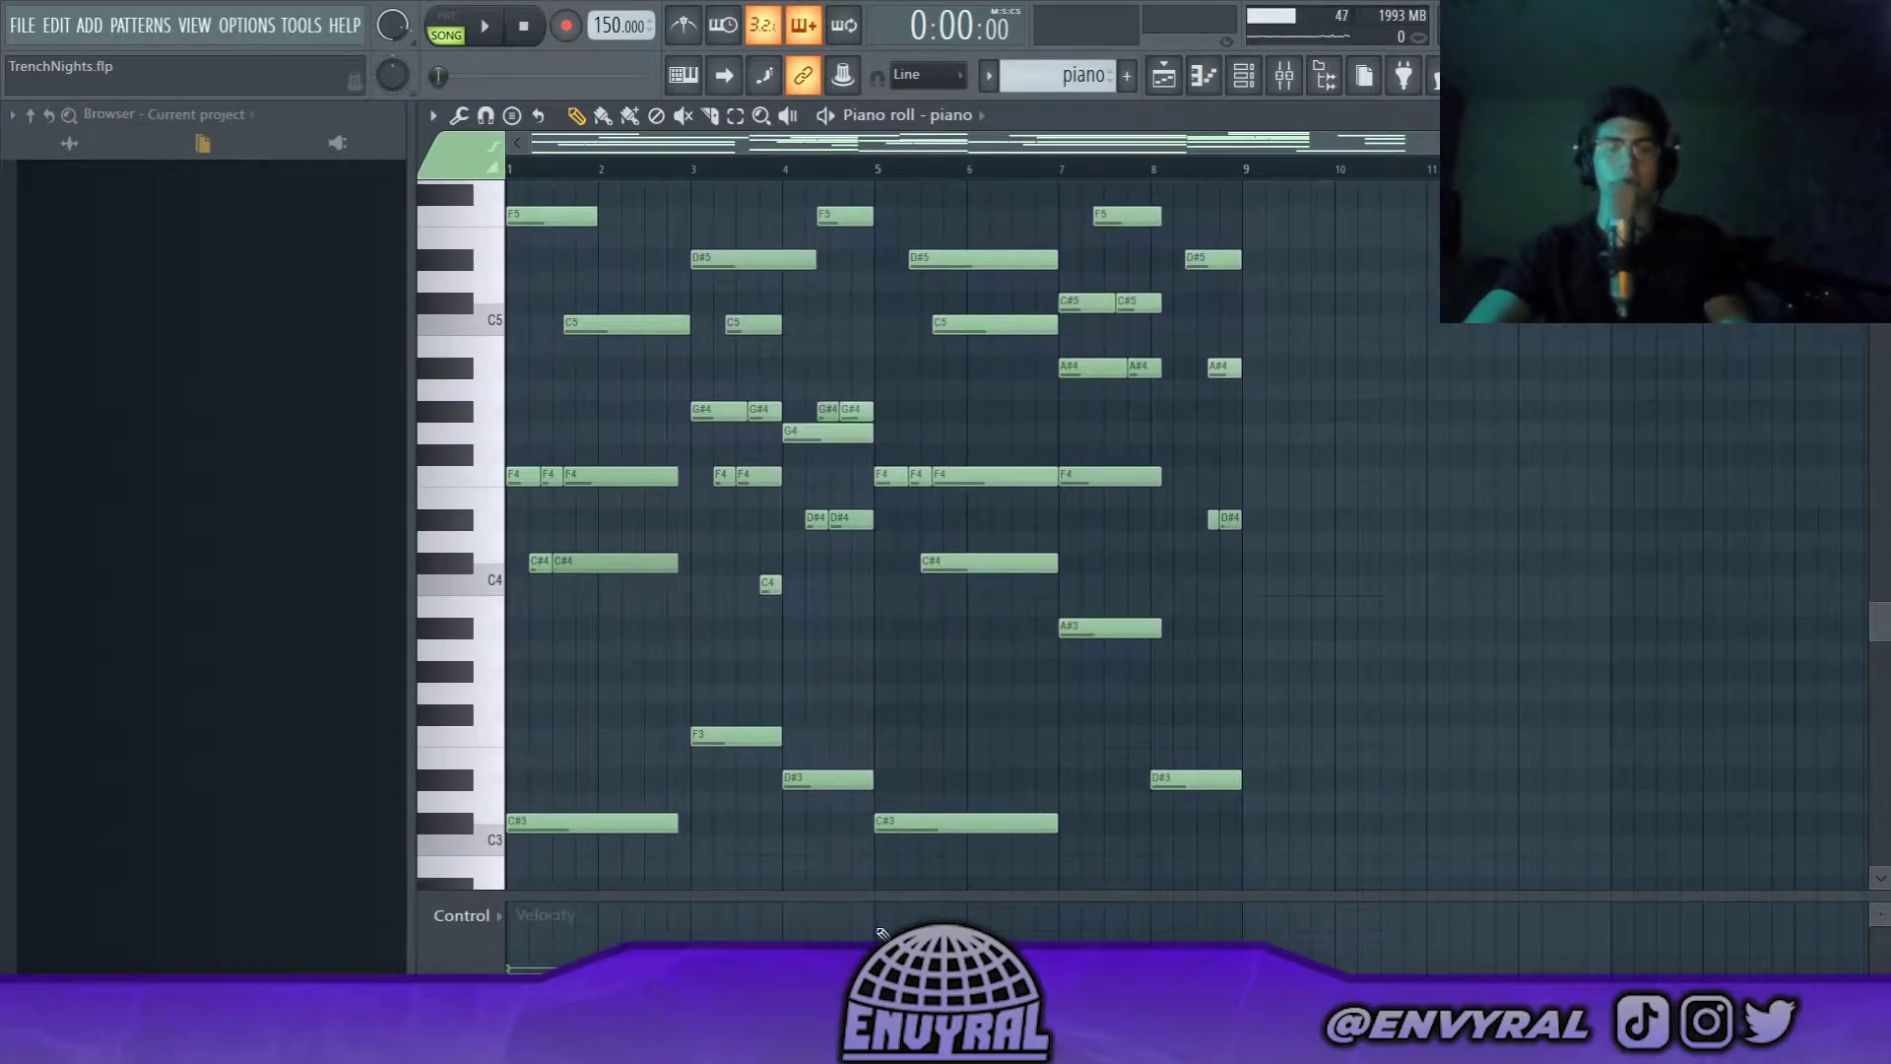
drag(889, 899, 882, 933)
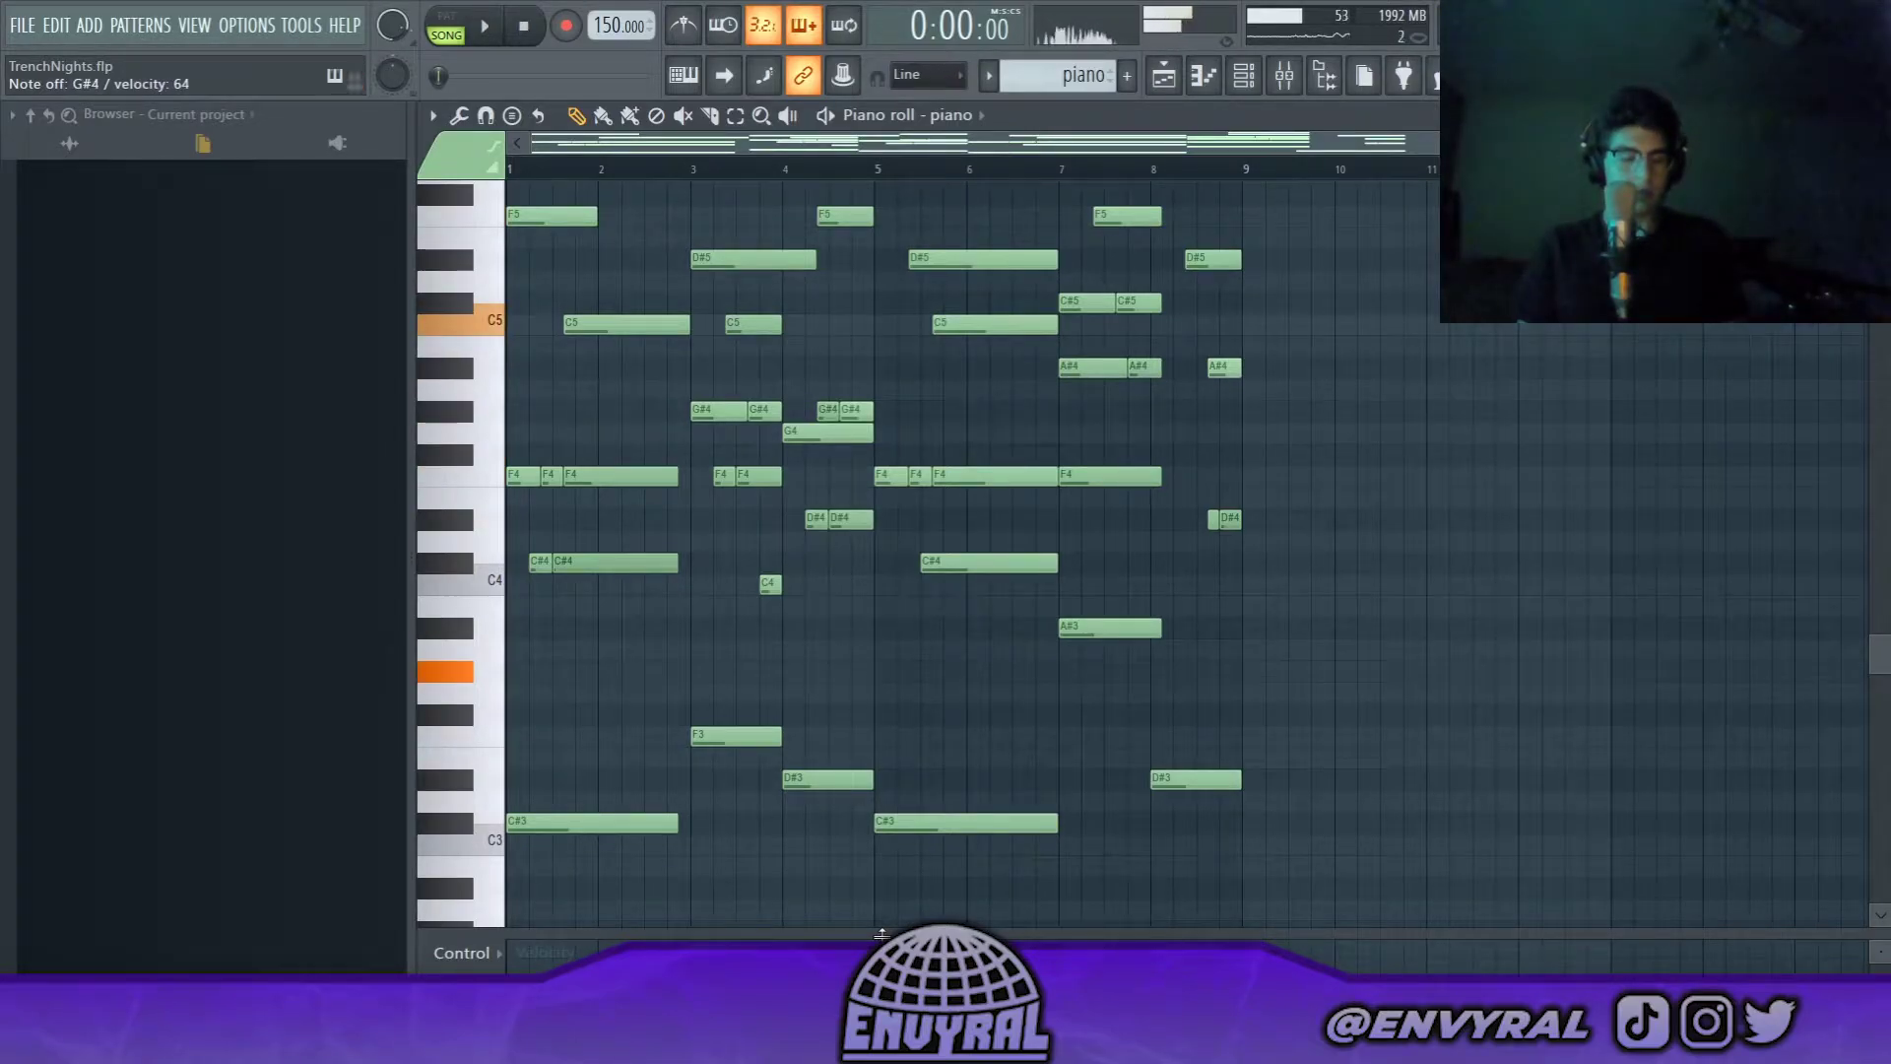
drag(882, 934, 881, 952)
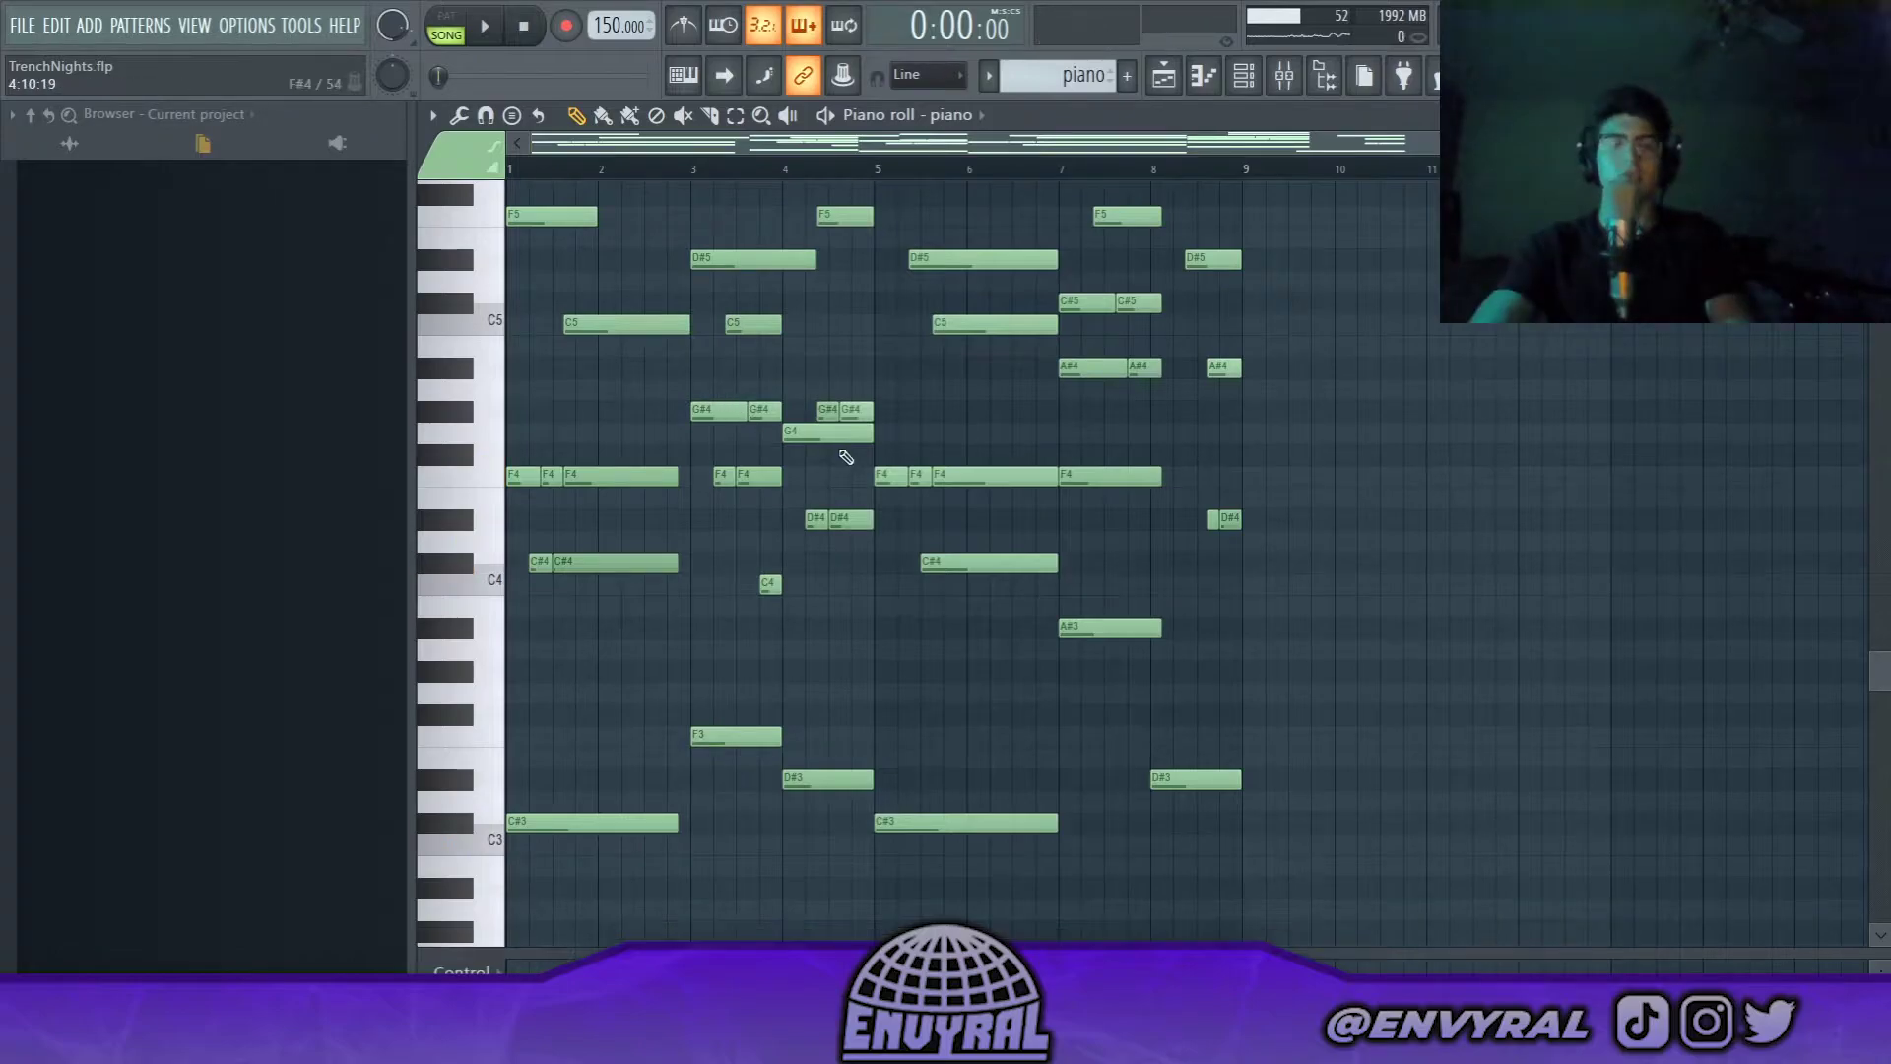
scroll(831, 873, up, 1)
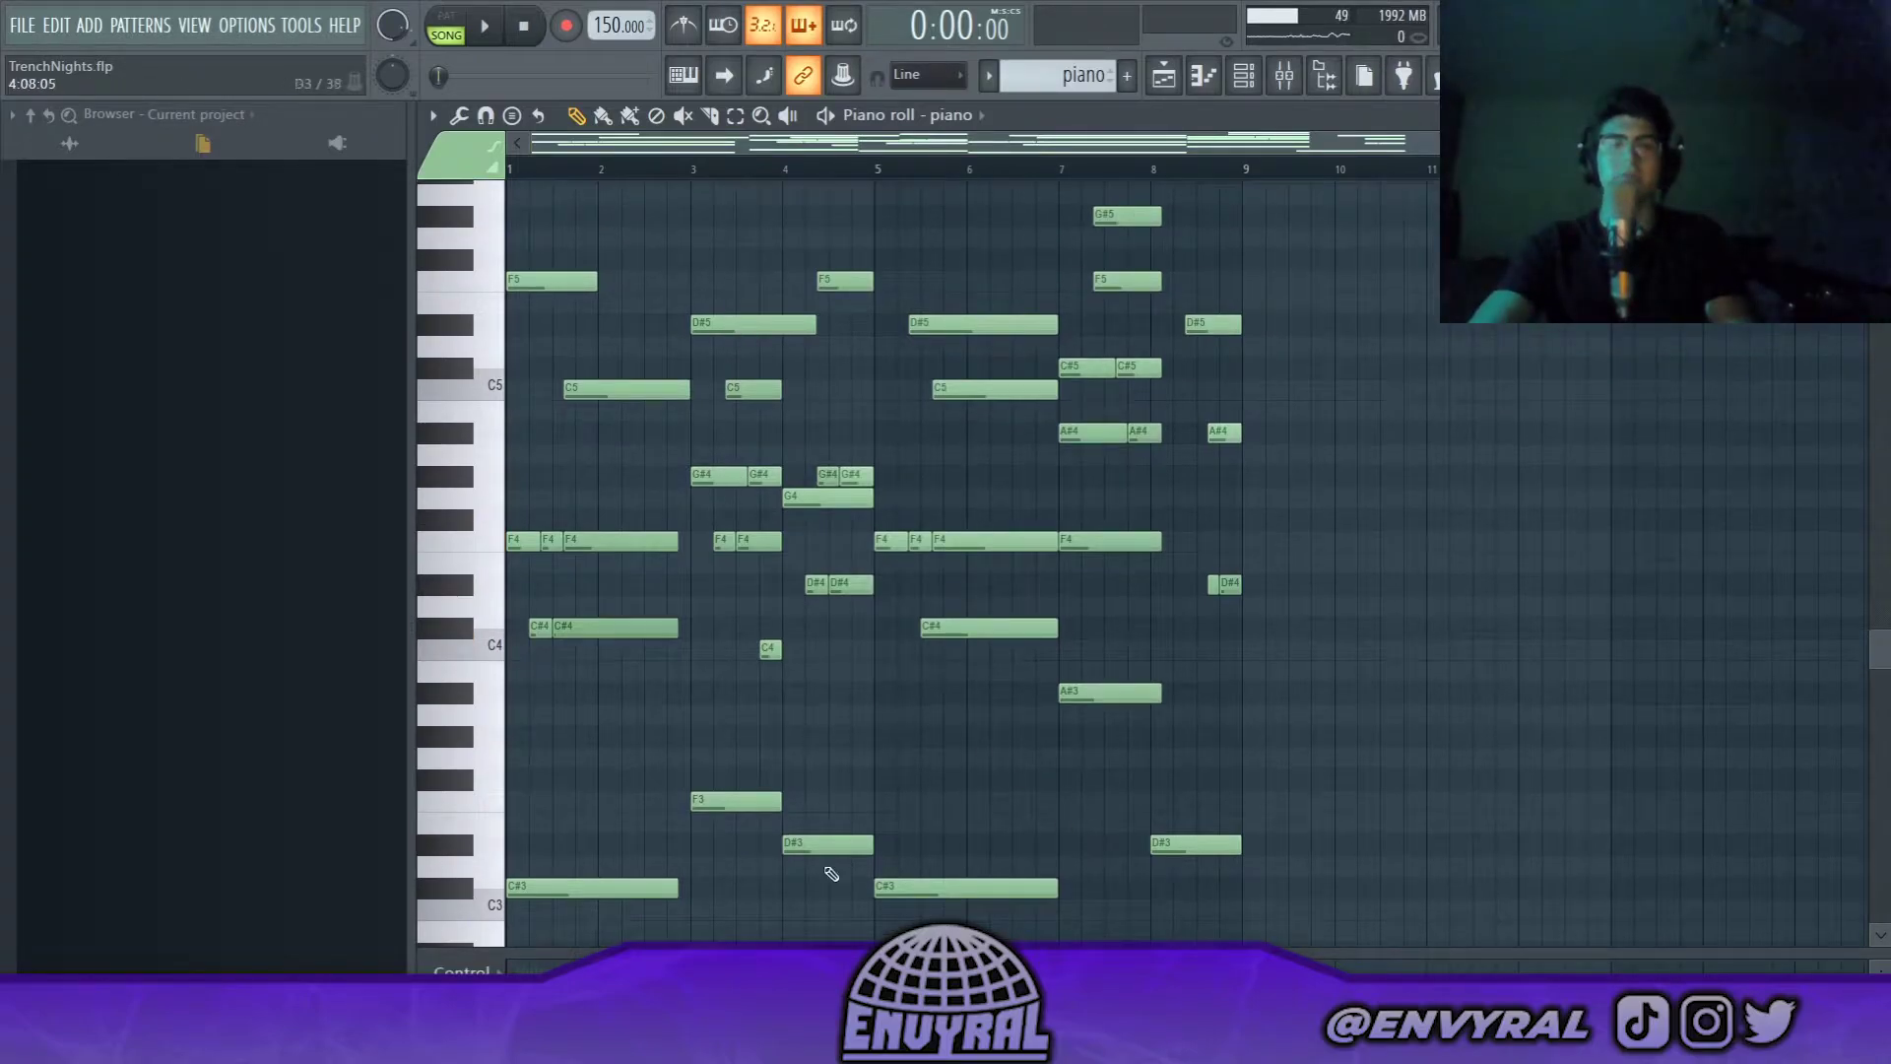
Play the piano pattern through from the start while following its notes in the piano roll
click(487, 27)
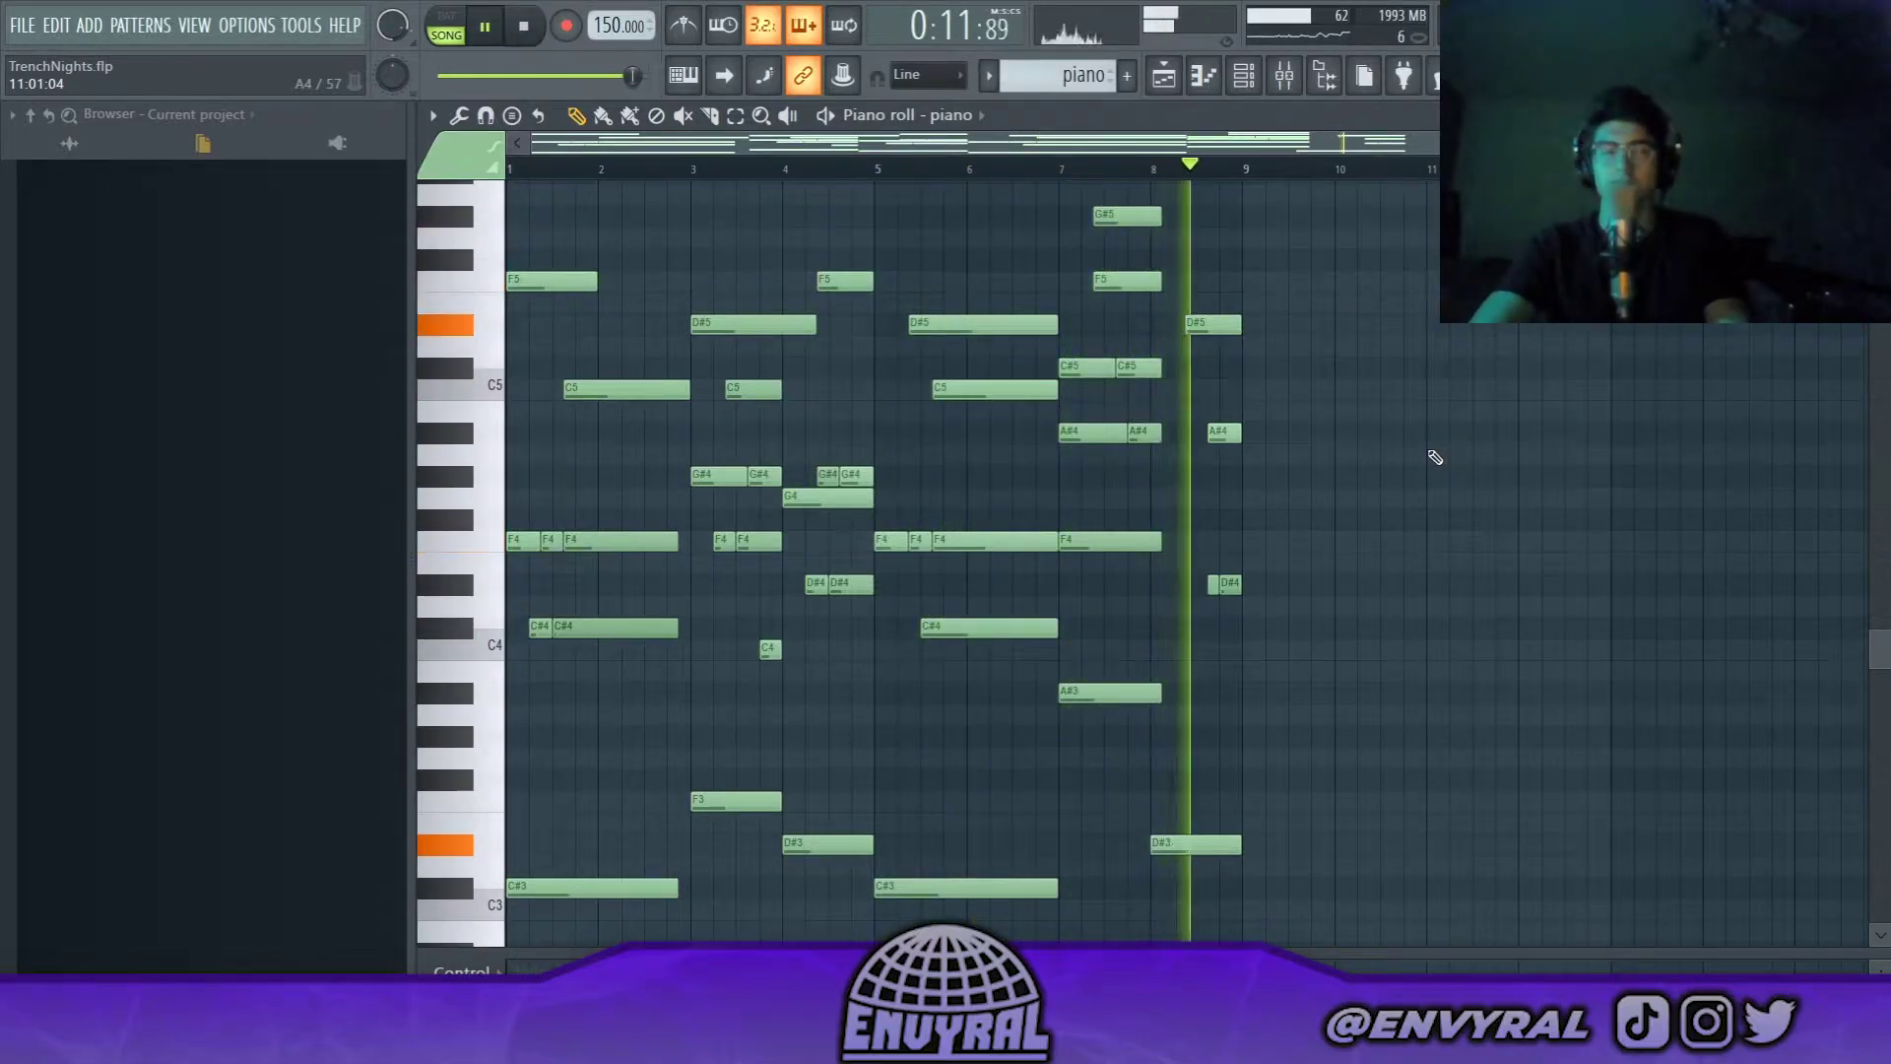
key(space)
scroll(729, 482, down, 1)
scroll(726, 475, up, 2)
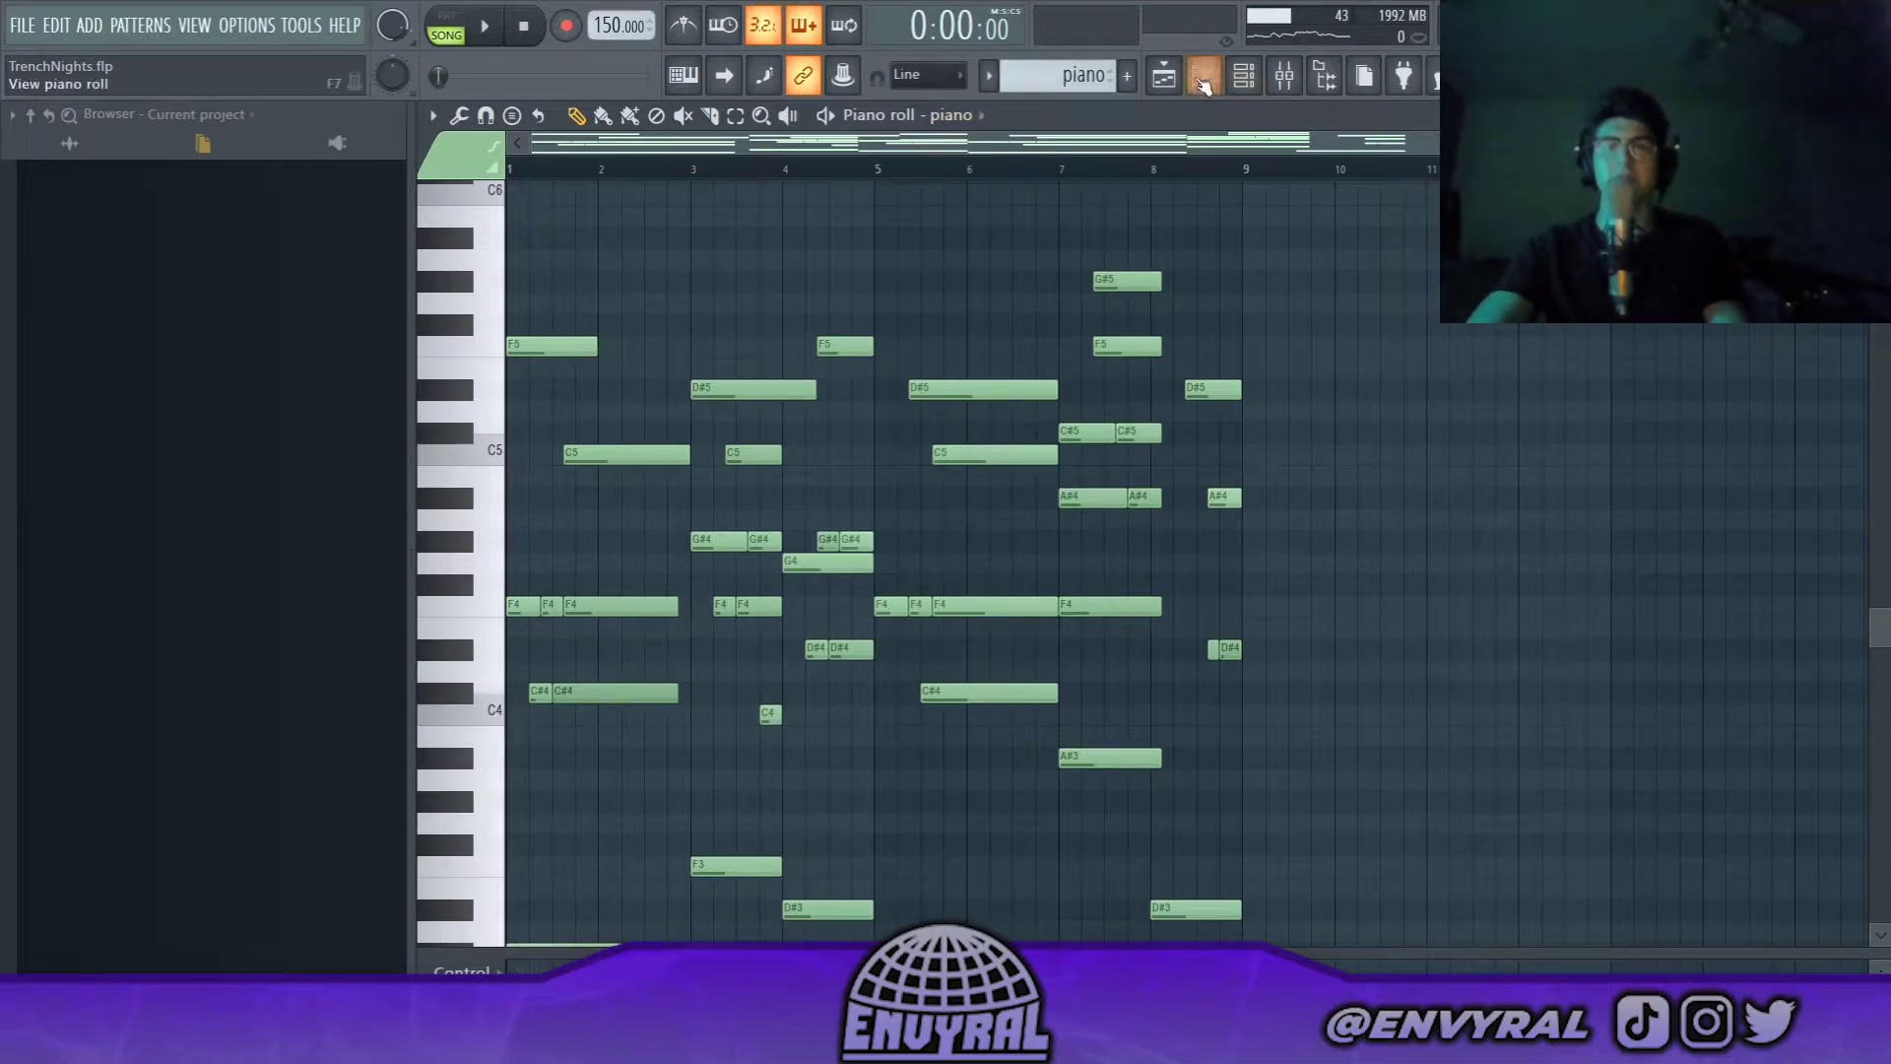
Place the arp pattern at bar 1 of Track 2 in the playlist and open it for viewing
click(1163, 76)
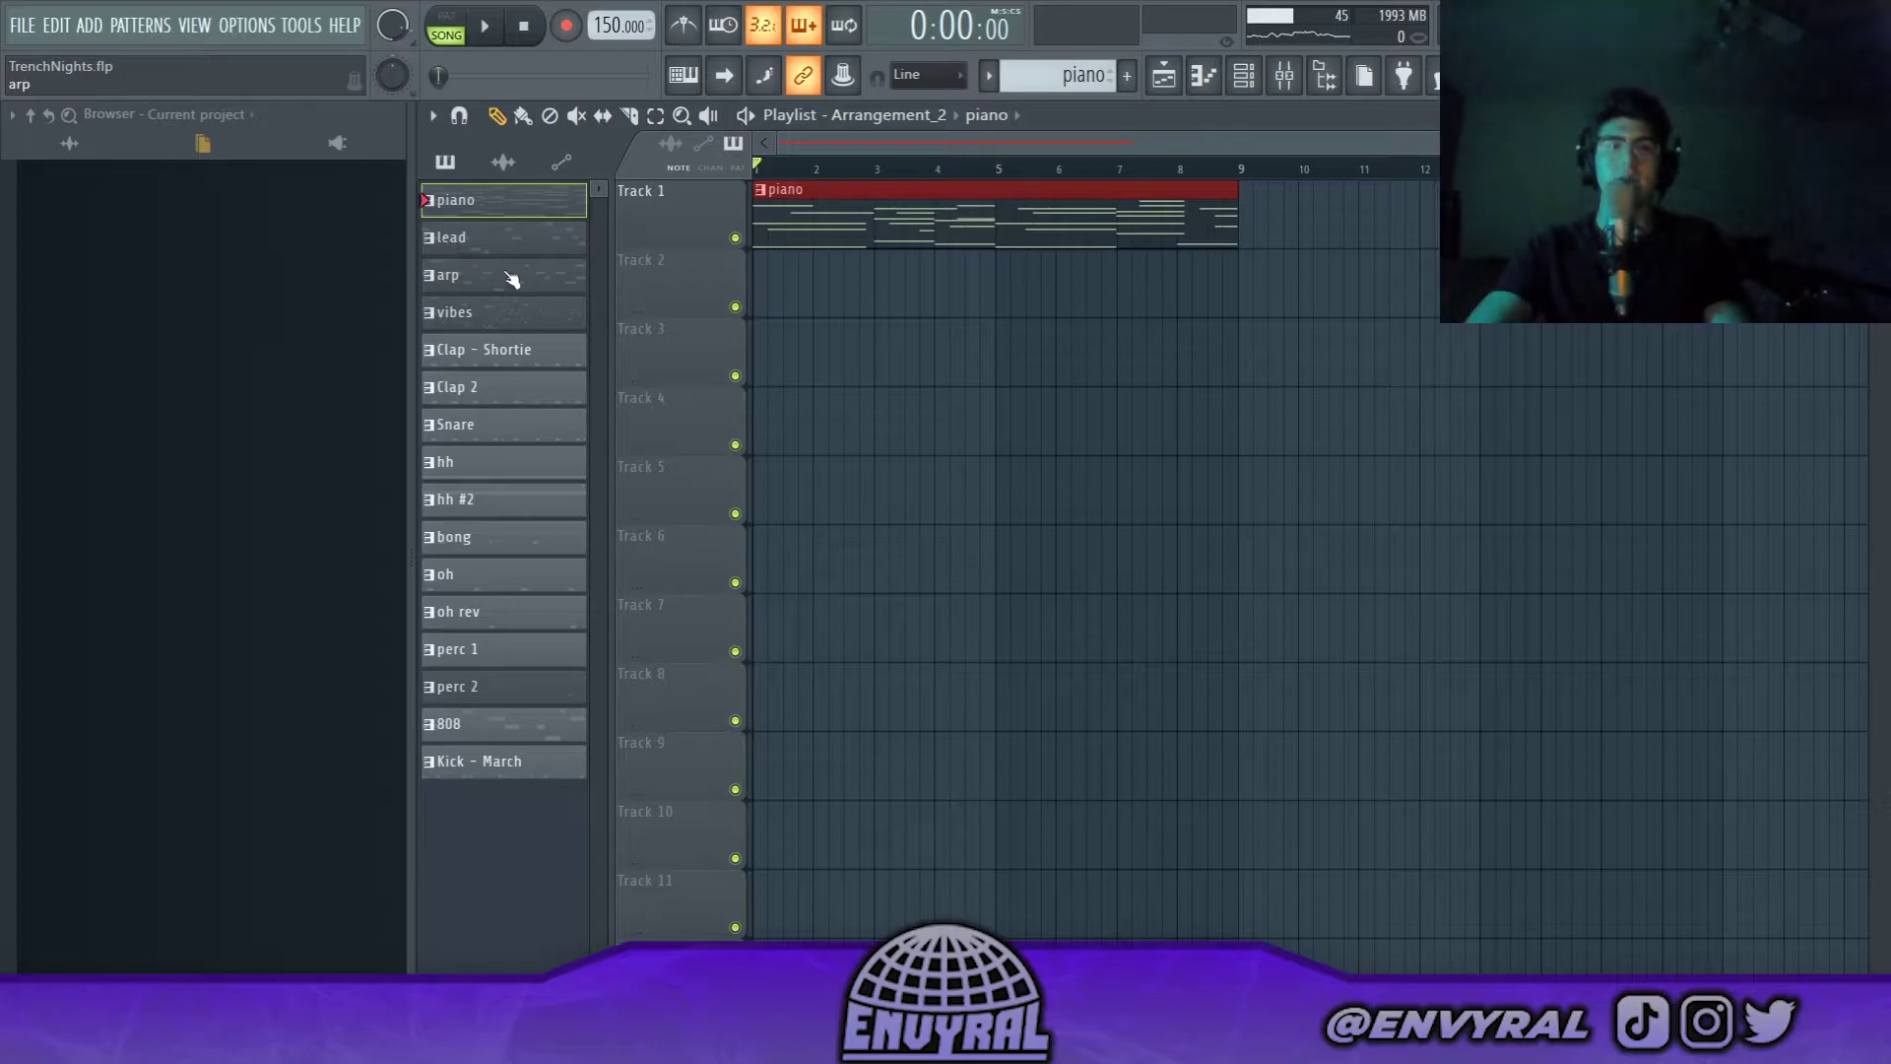
drag(492, 290, 954, 308)
double_click(954, 295)
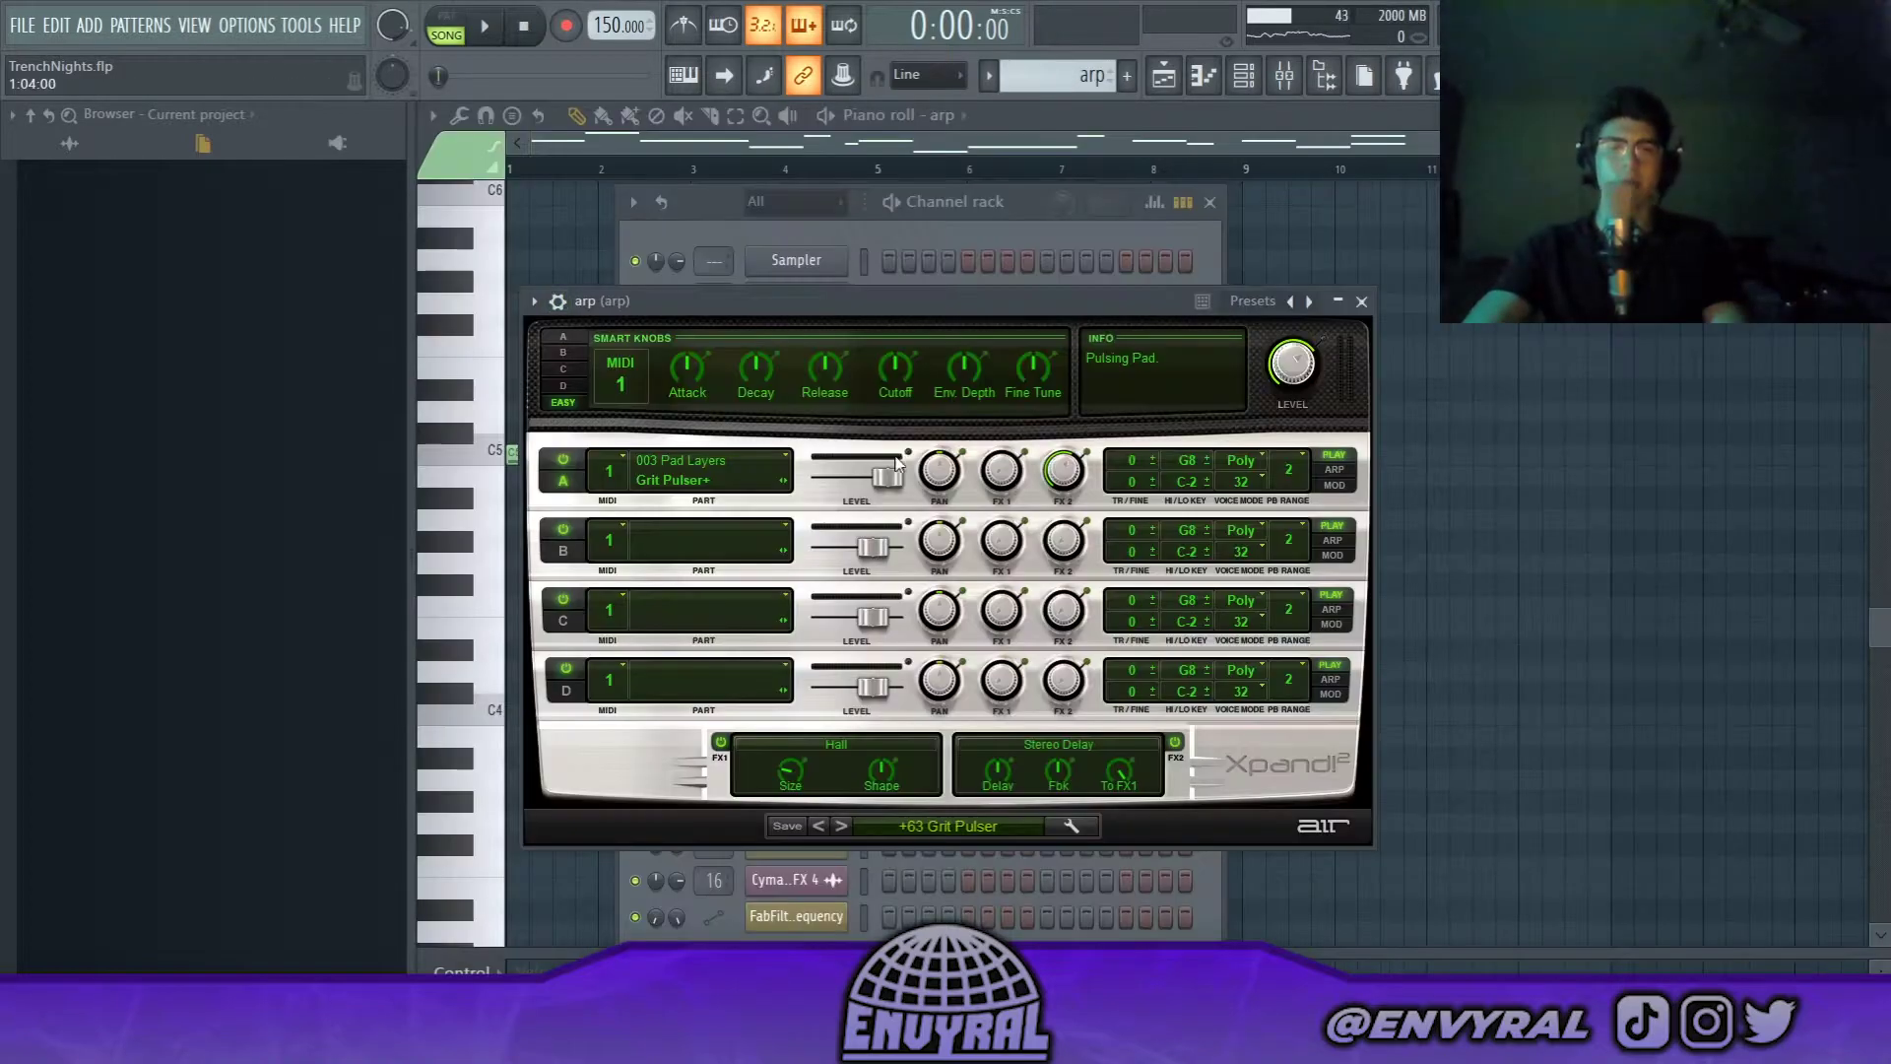
Close the arp's Xpand!2 window and play the arp notes together with the piano in the piano roll
click(1362, 301)
click(1163, 76)
click(1163, 76)
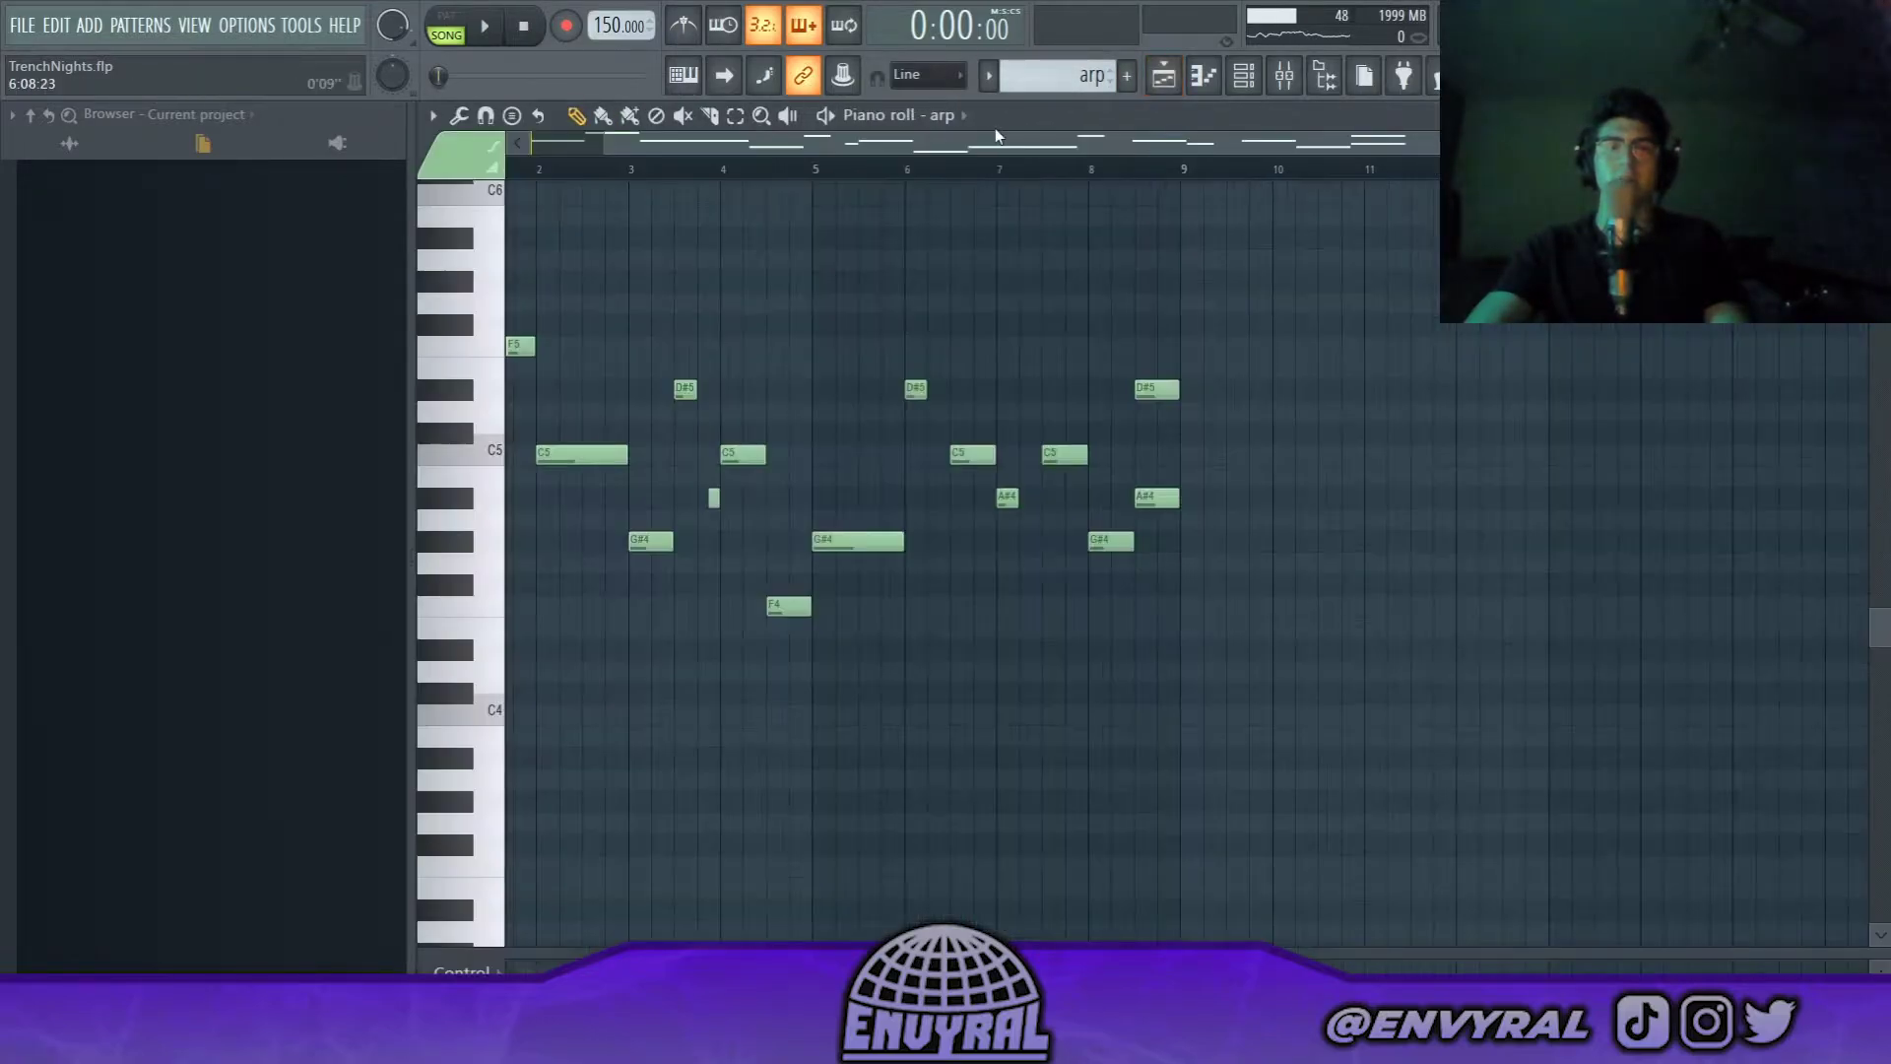
scroll(746, 148, left, 2)
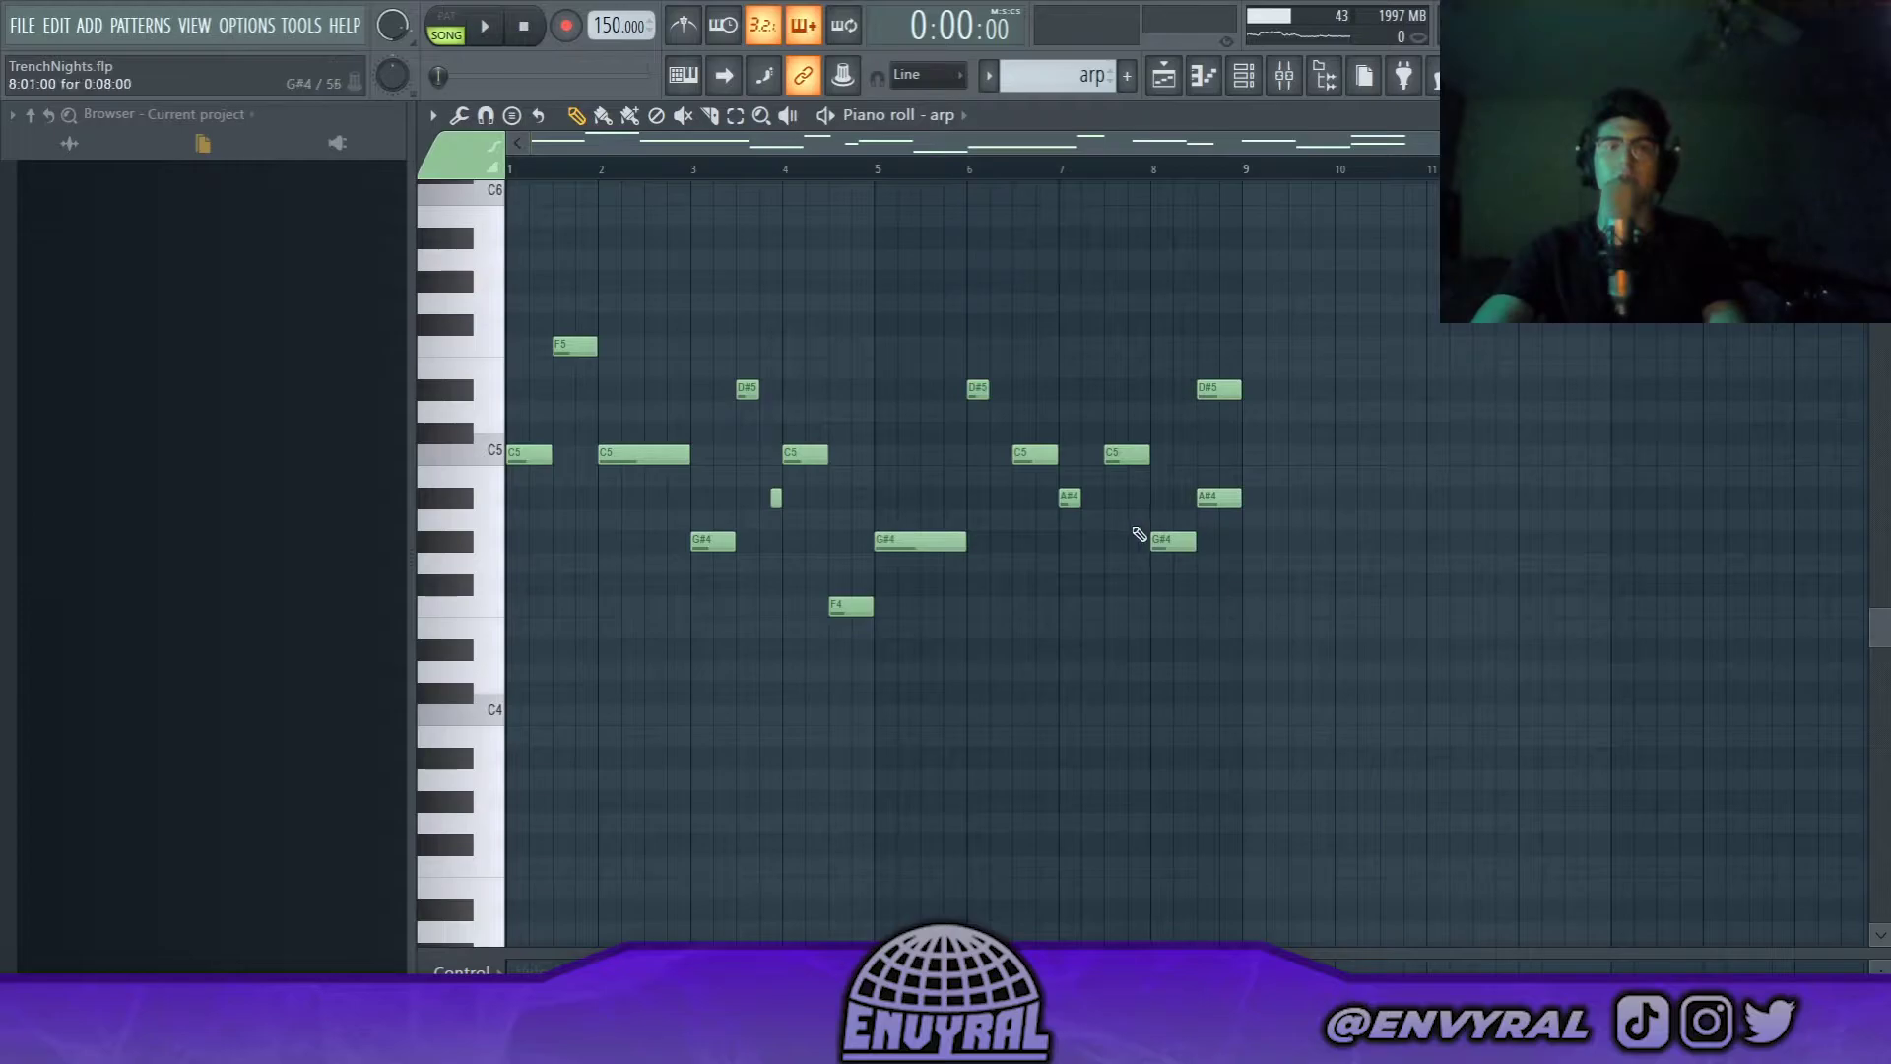
click(495, 39)
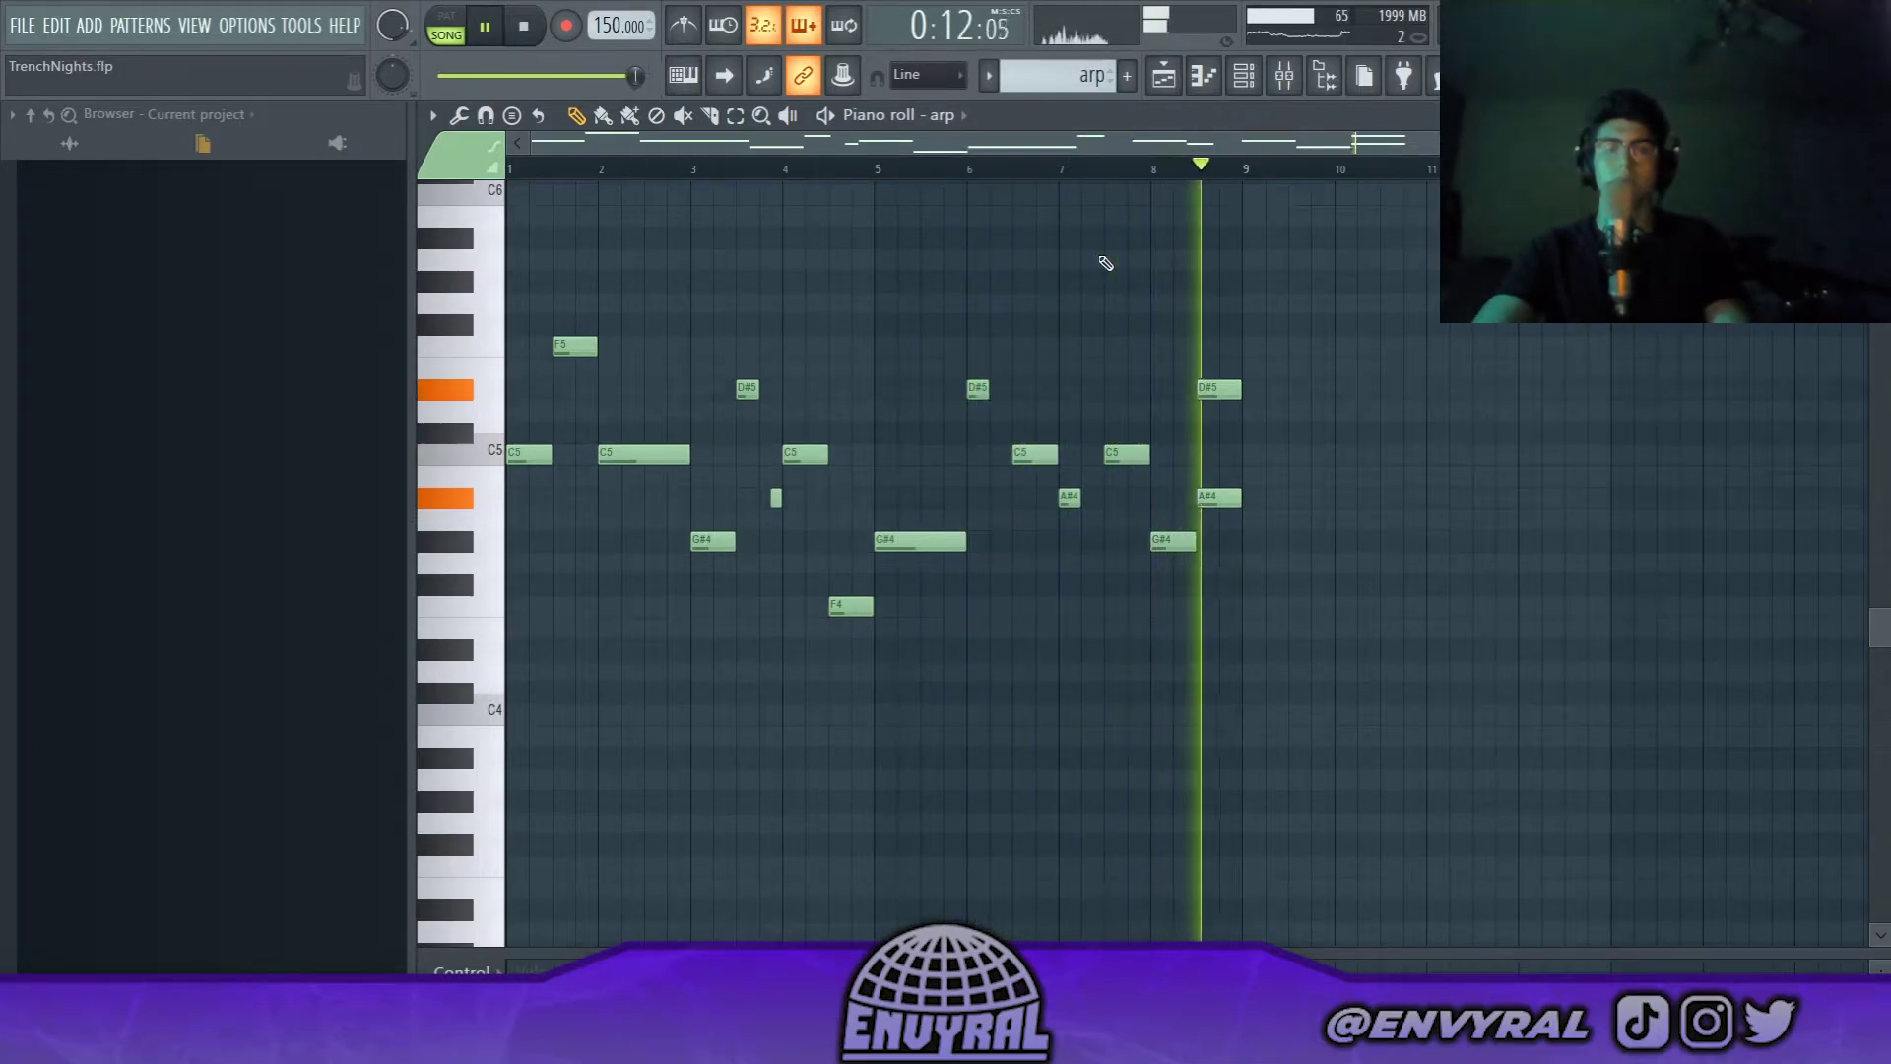
key(space)
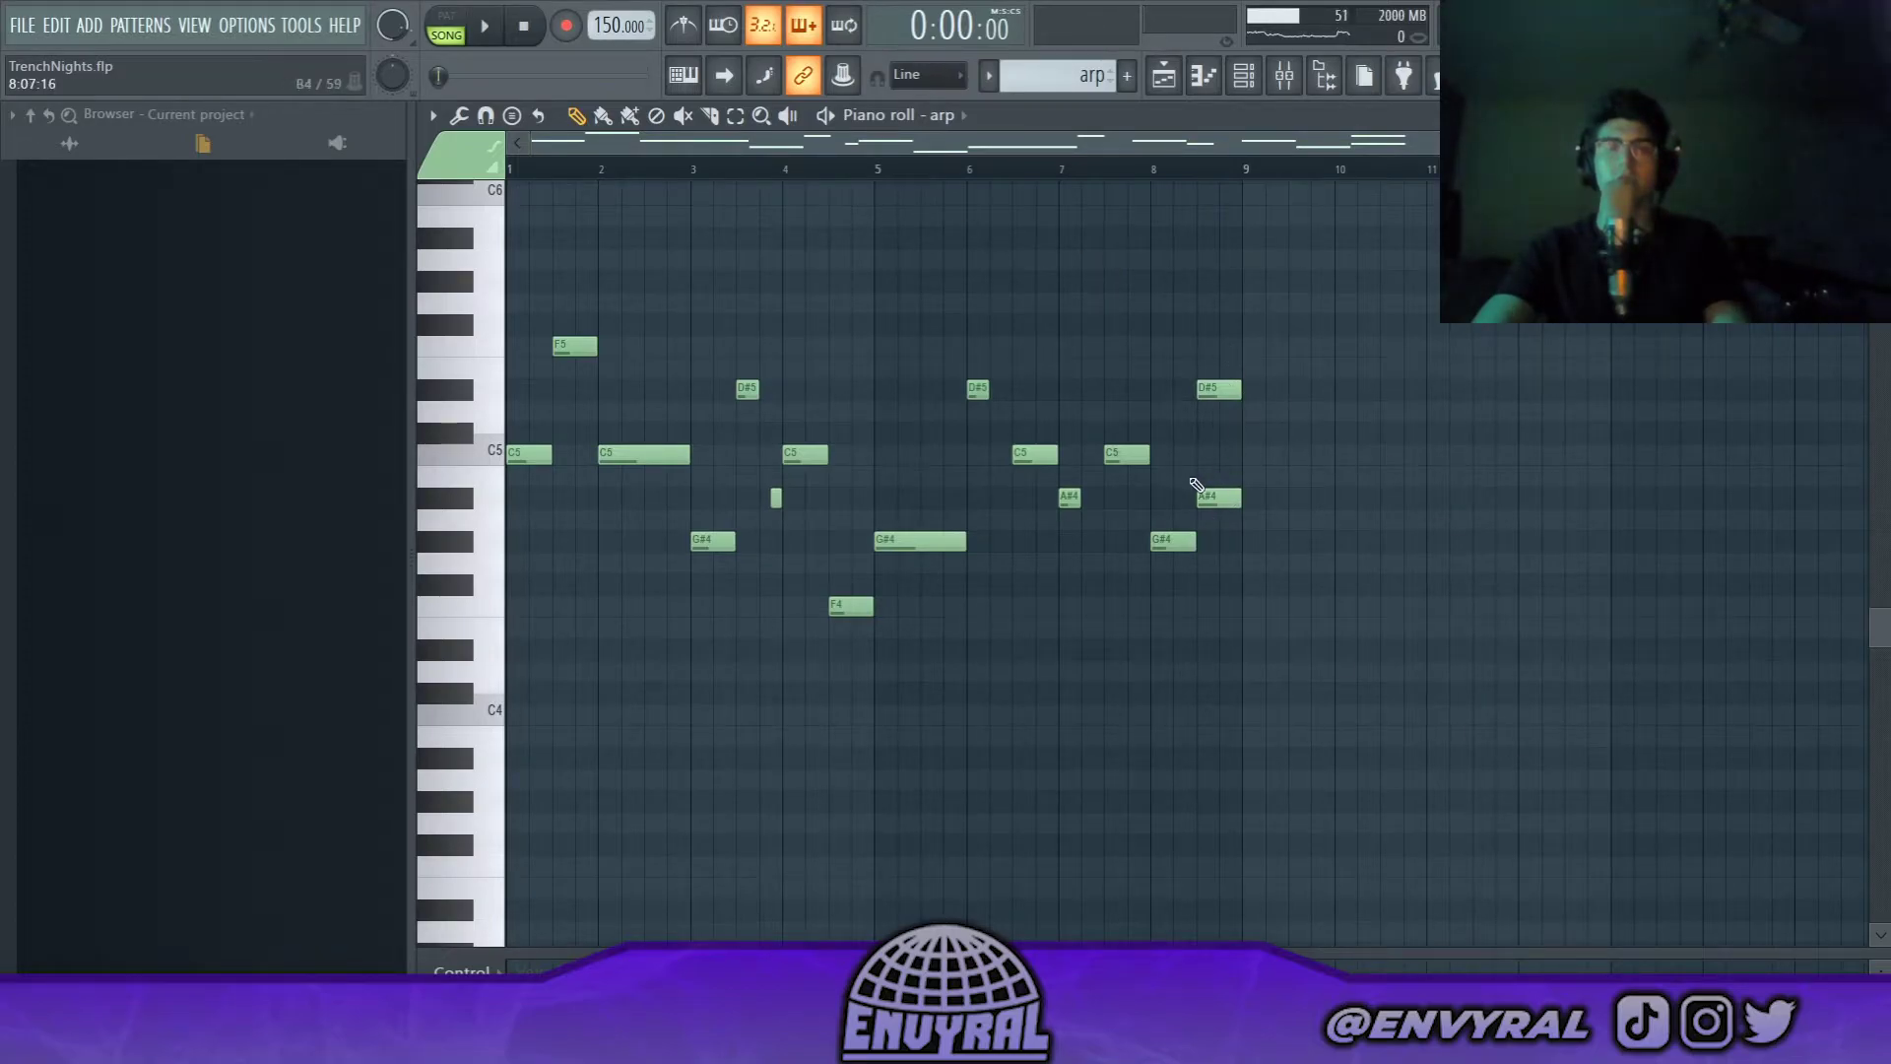
Place the vibes pattern at bar 1 of Track 3 in the playlist and mute Track 2
key(F5)
drag(1132, 382, 933, 346)
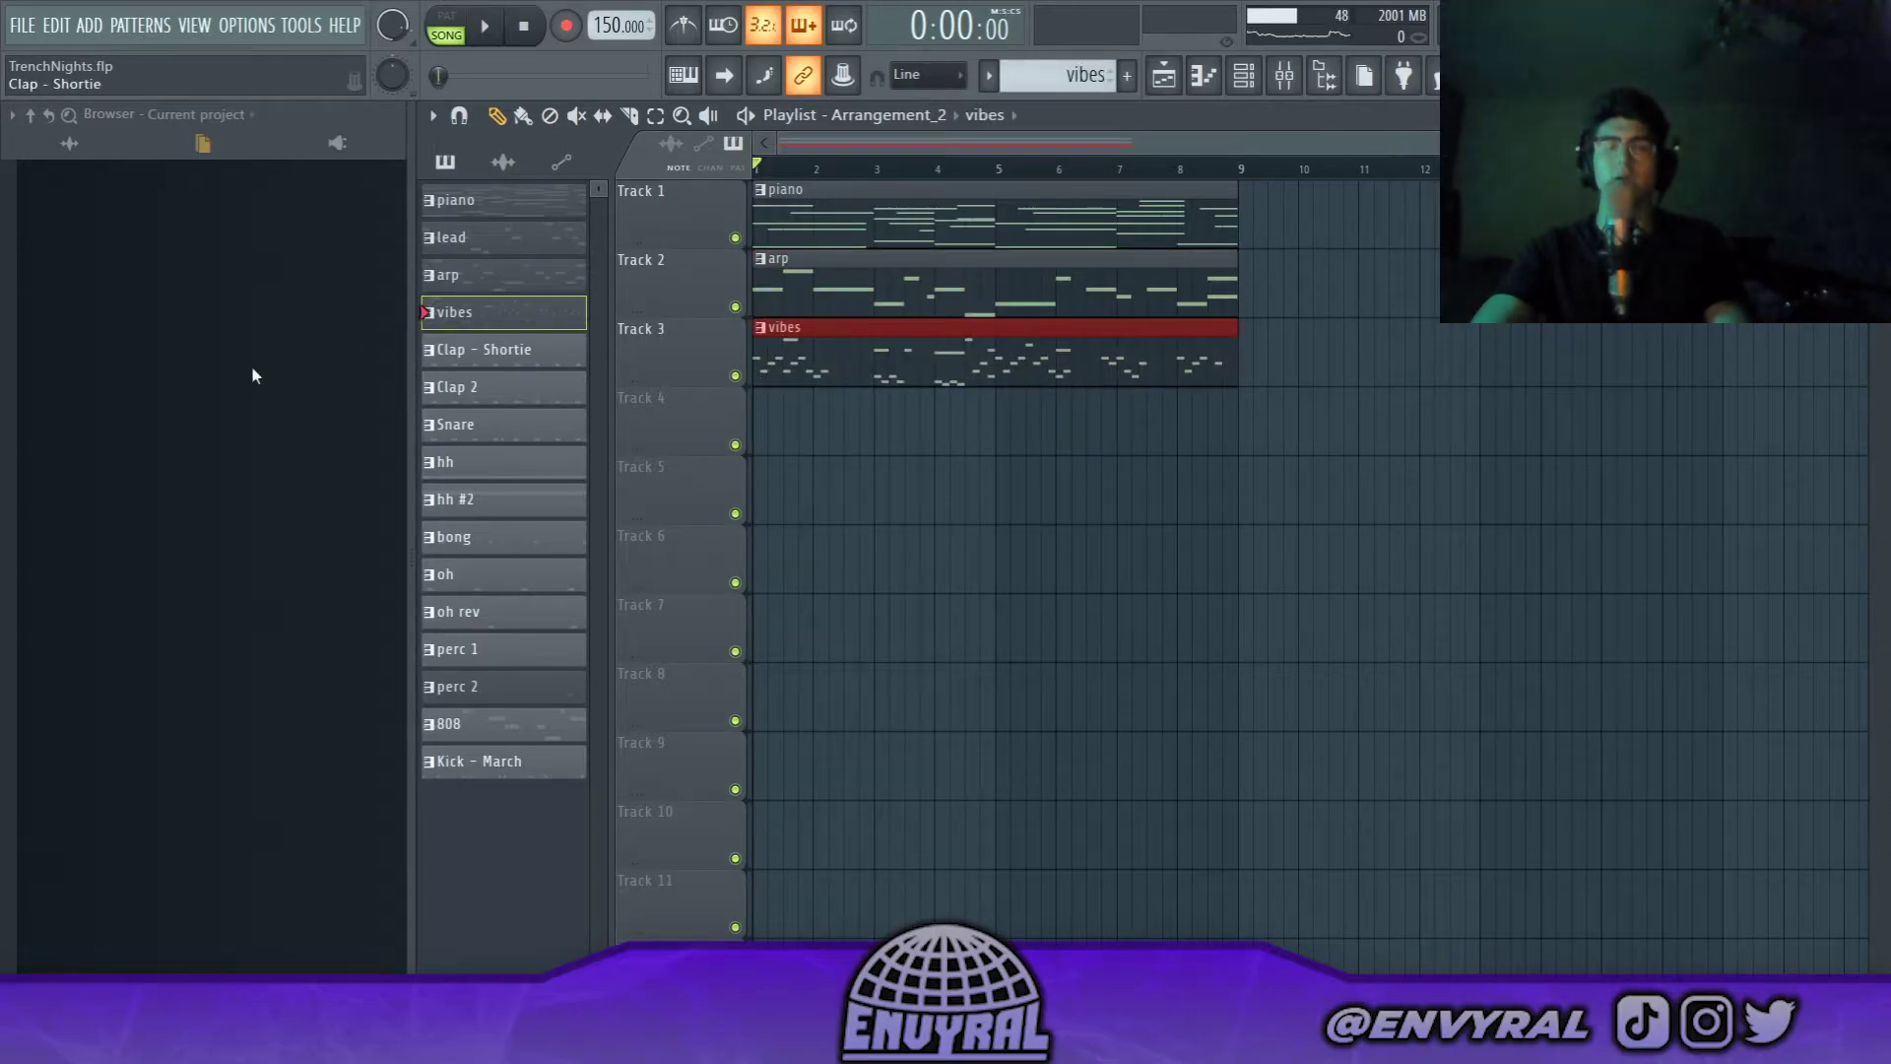
click(735, 305)
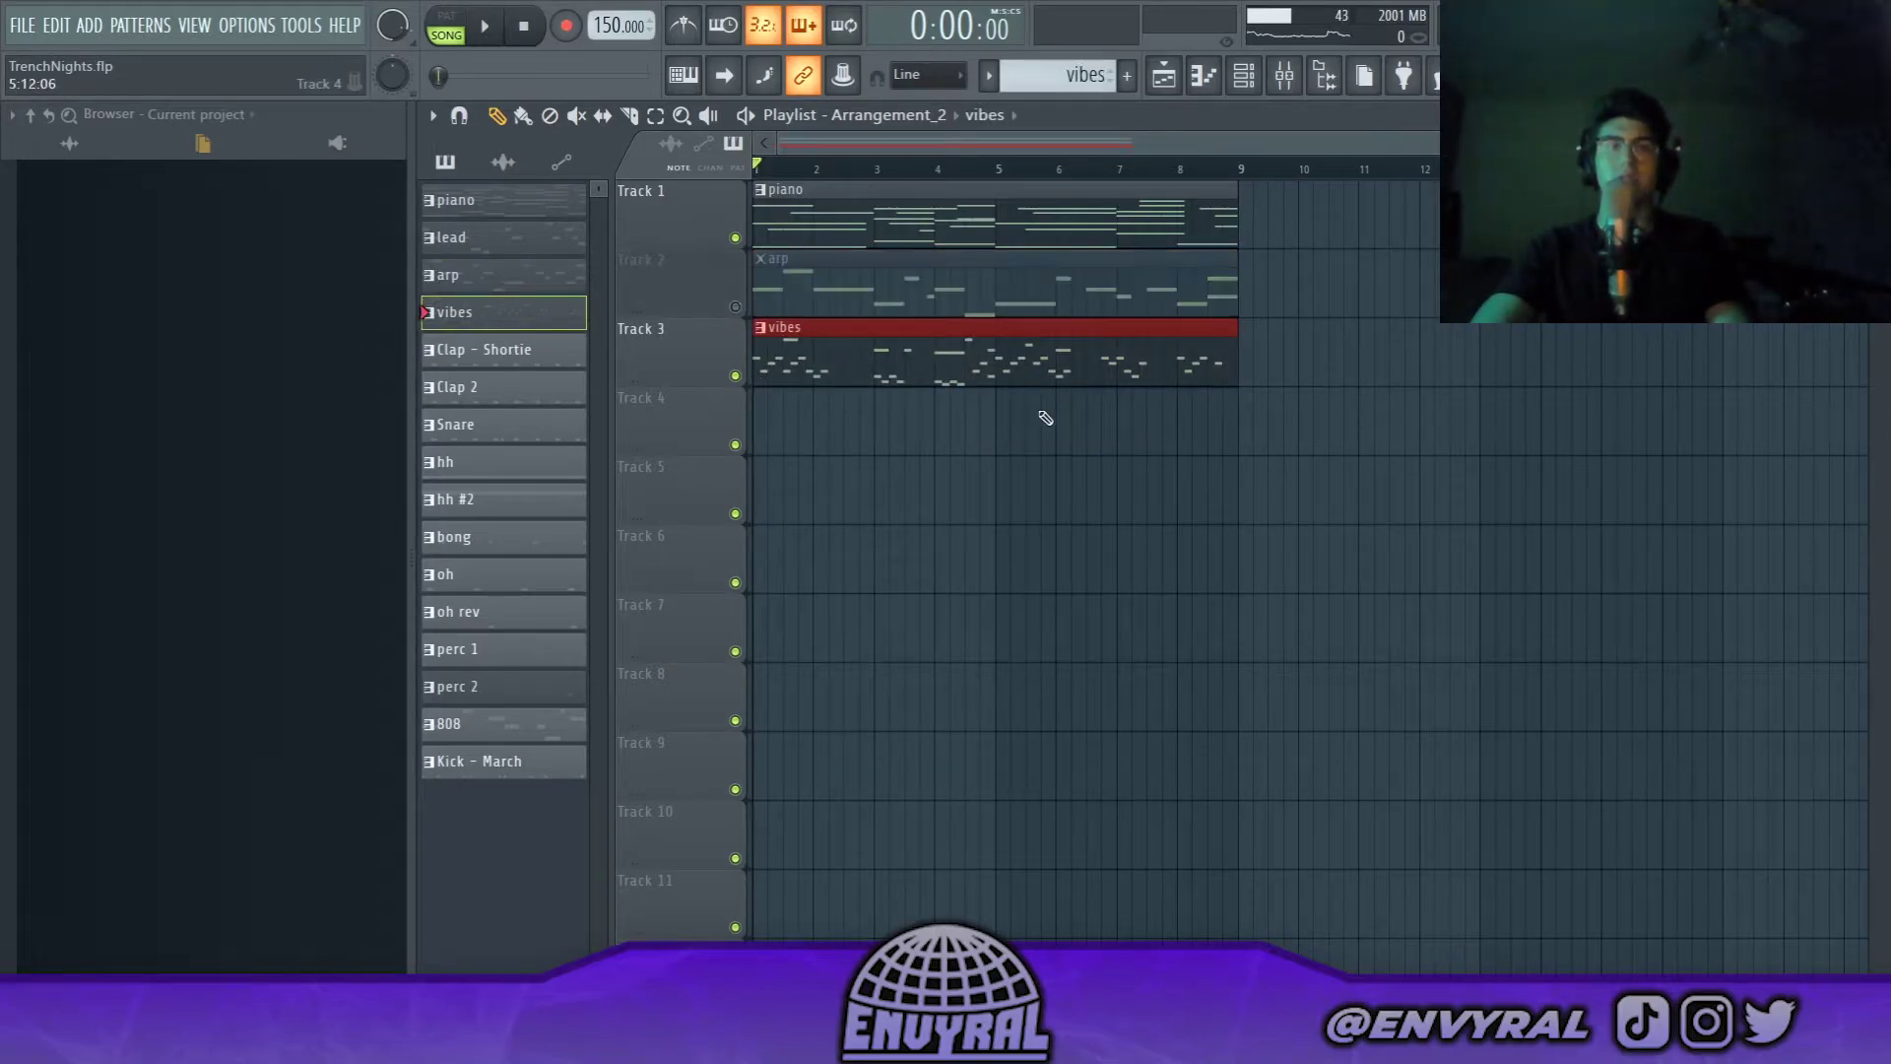
Open the vibes clip in the piano roll and examine its notes from bar 1 at a closer zoom
double_click(914, 358)
scroll(1084, 167, left, 3)
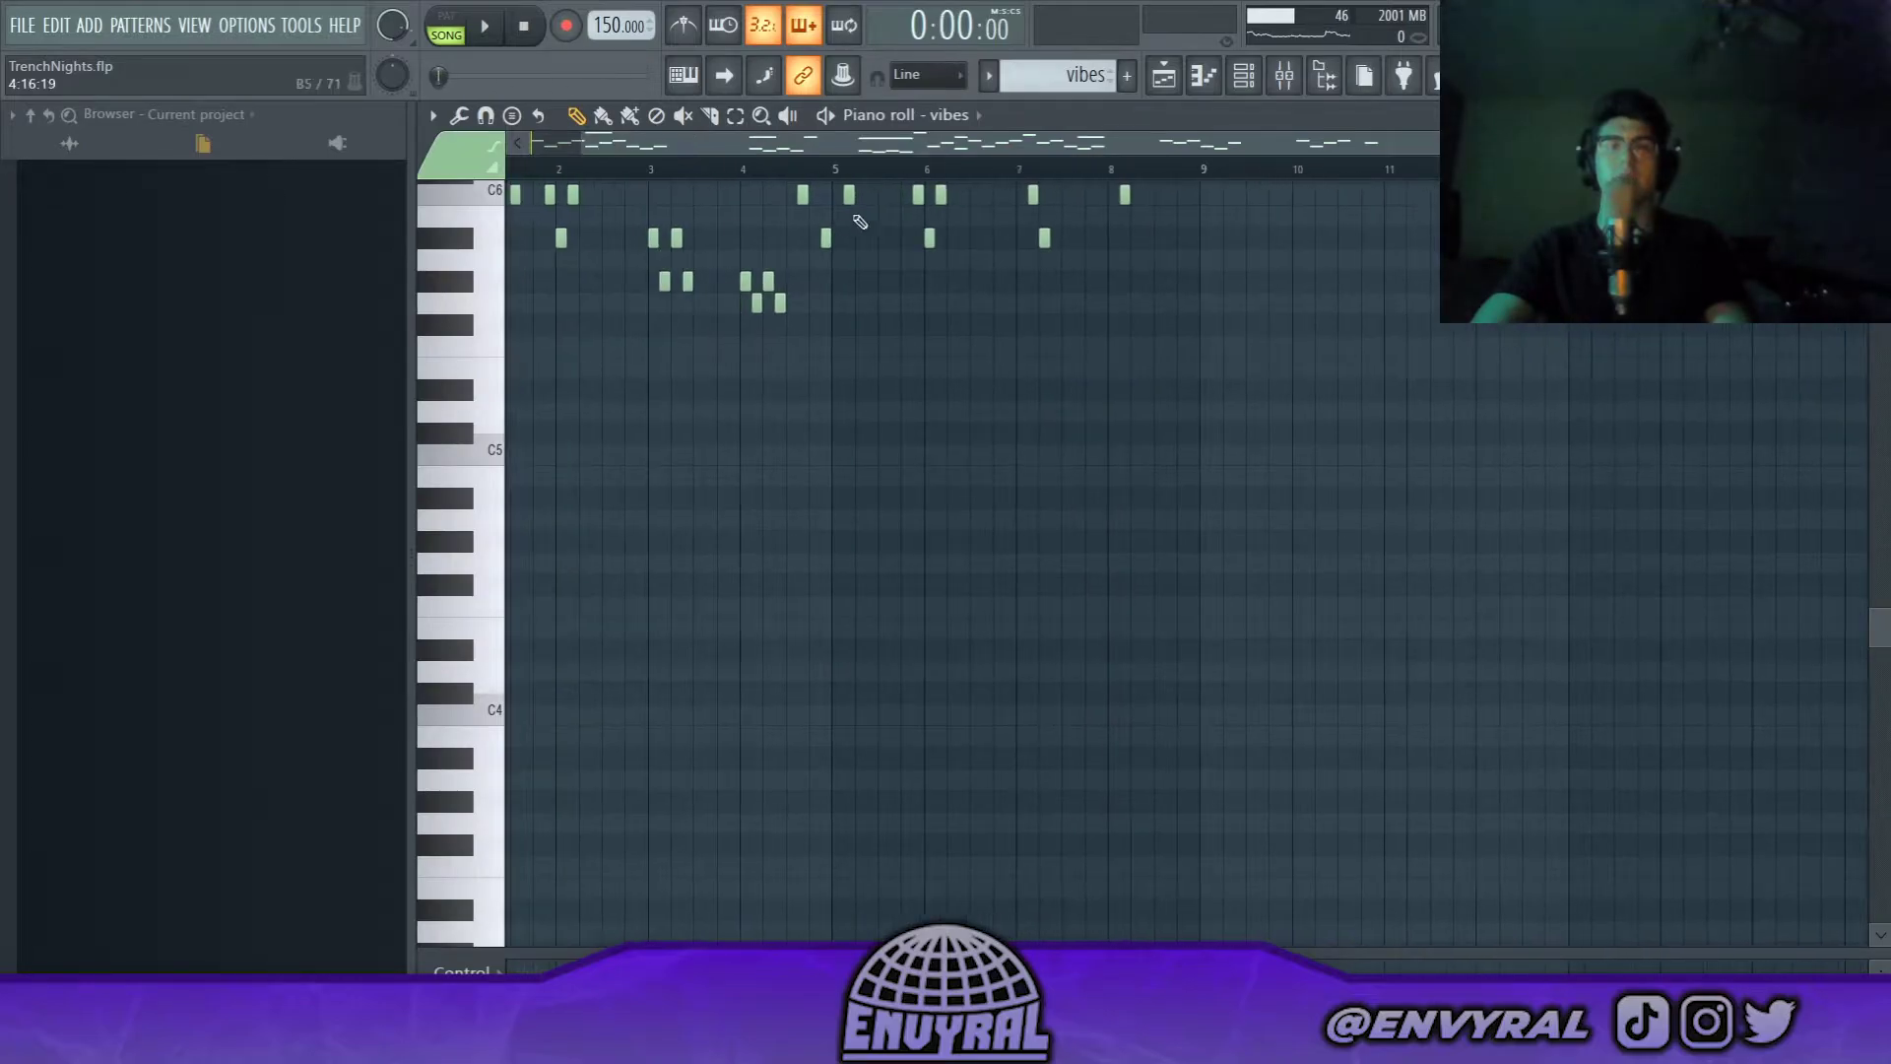
scroll(936, 147, up, 4)
scroll(827, 138, left, 1)
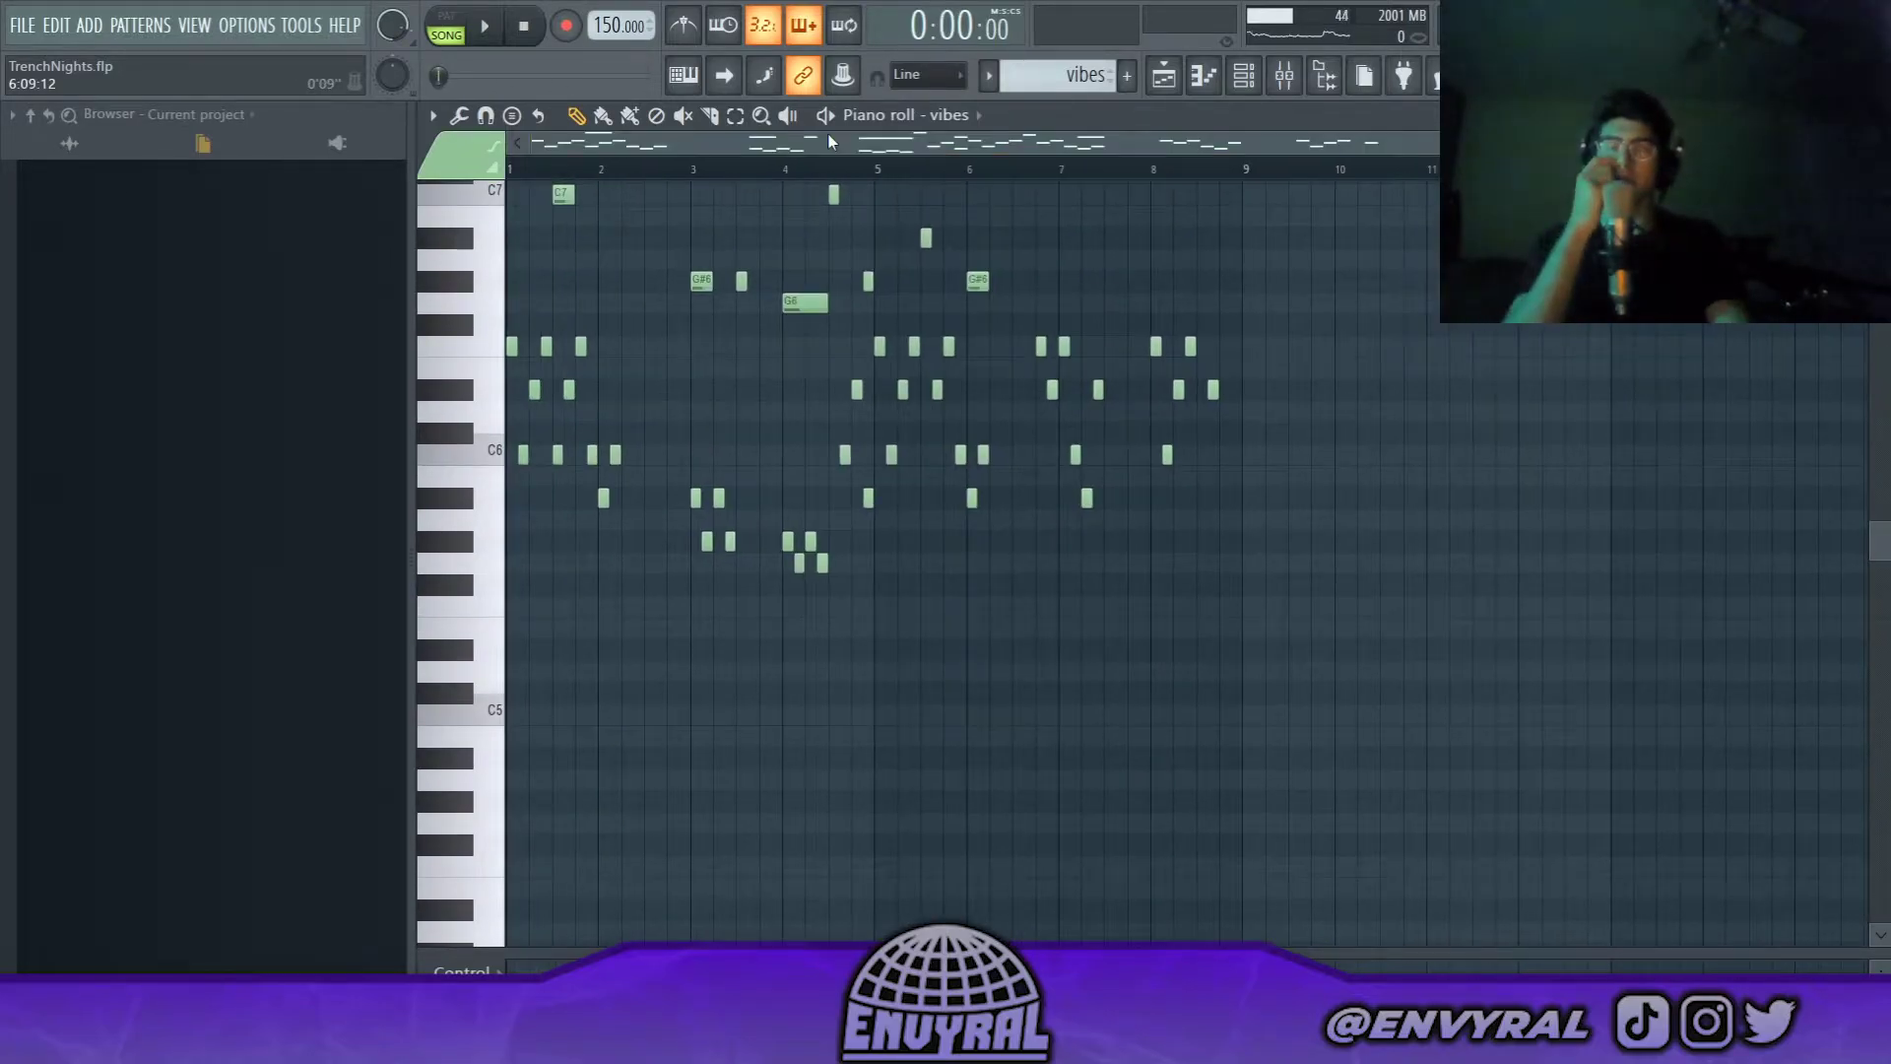
scroll(827, 133, up, 2)
drag(955, 143, 925, 148)
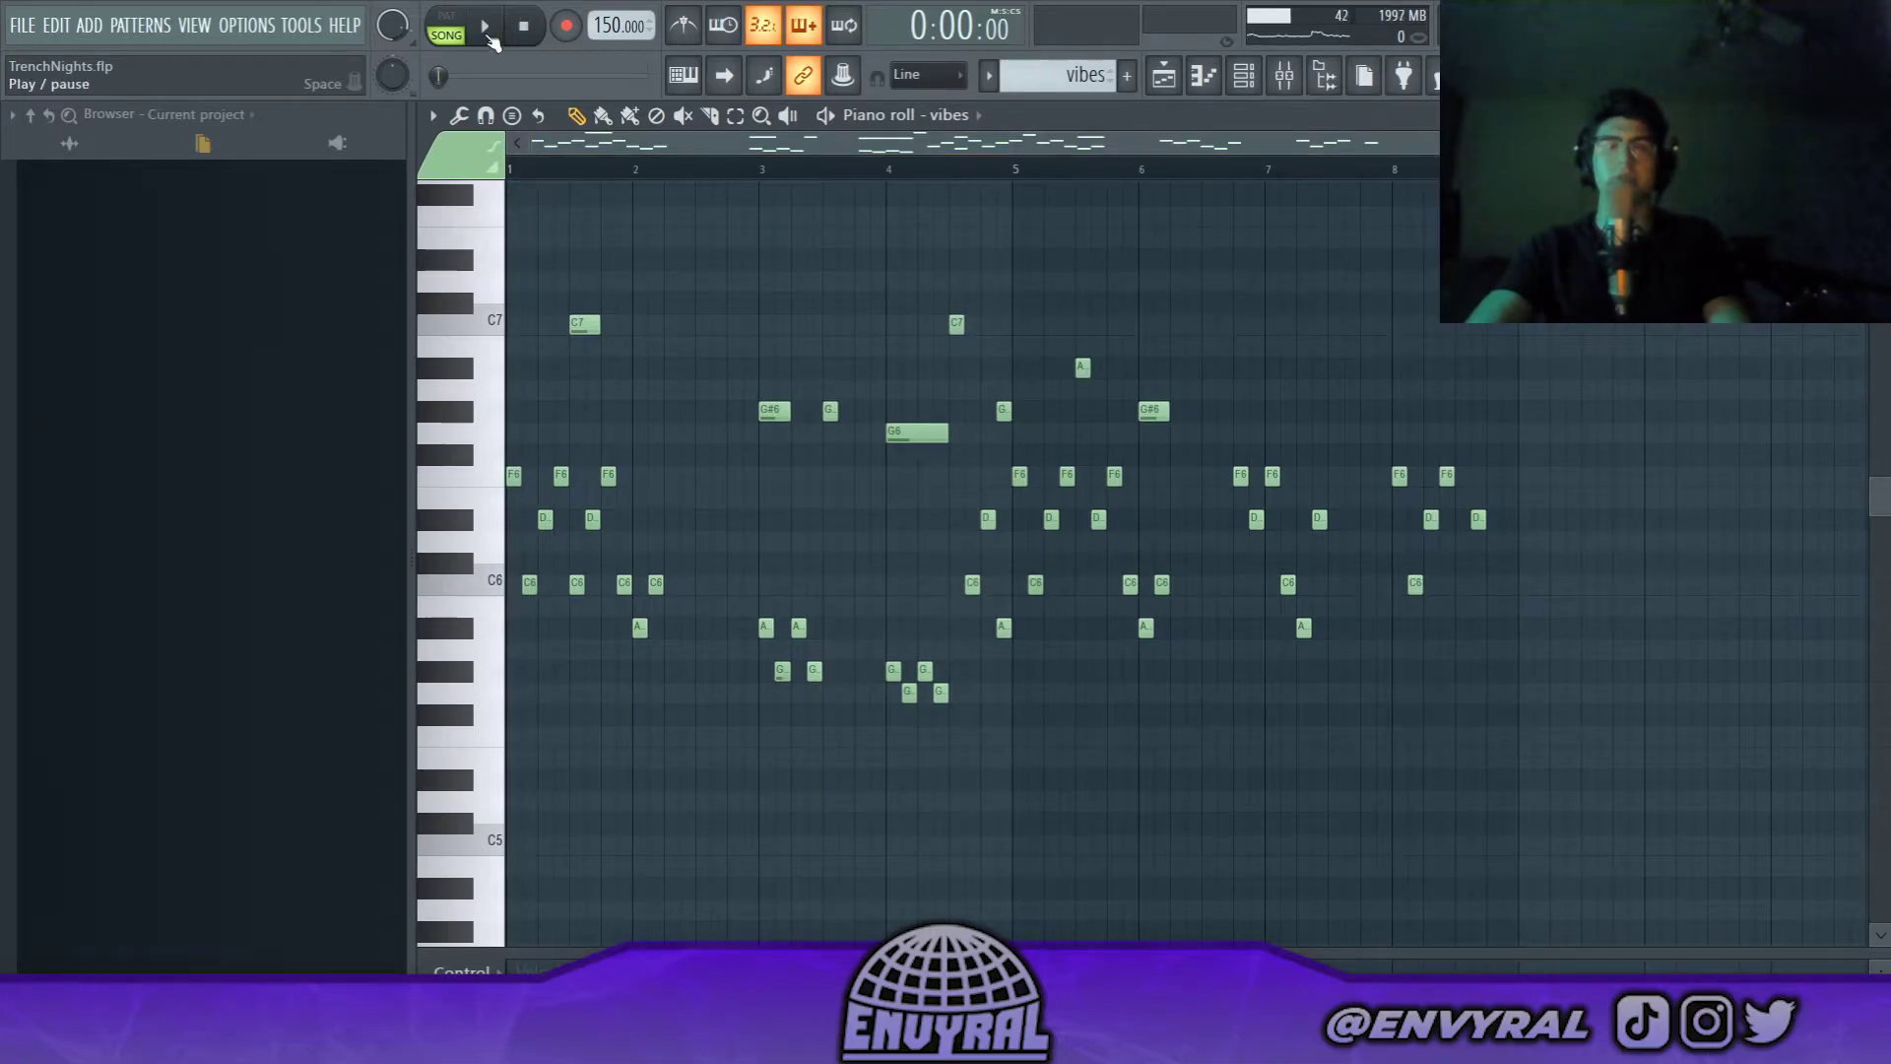
Open the piano clip's notes in the piano roll to compare them with the vibes melody
click(1161, 75)
double_click(814, 233)
drag(992, 146, 887, 150)
scroll(1129, 744, down, 4)
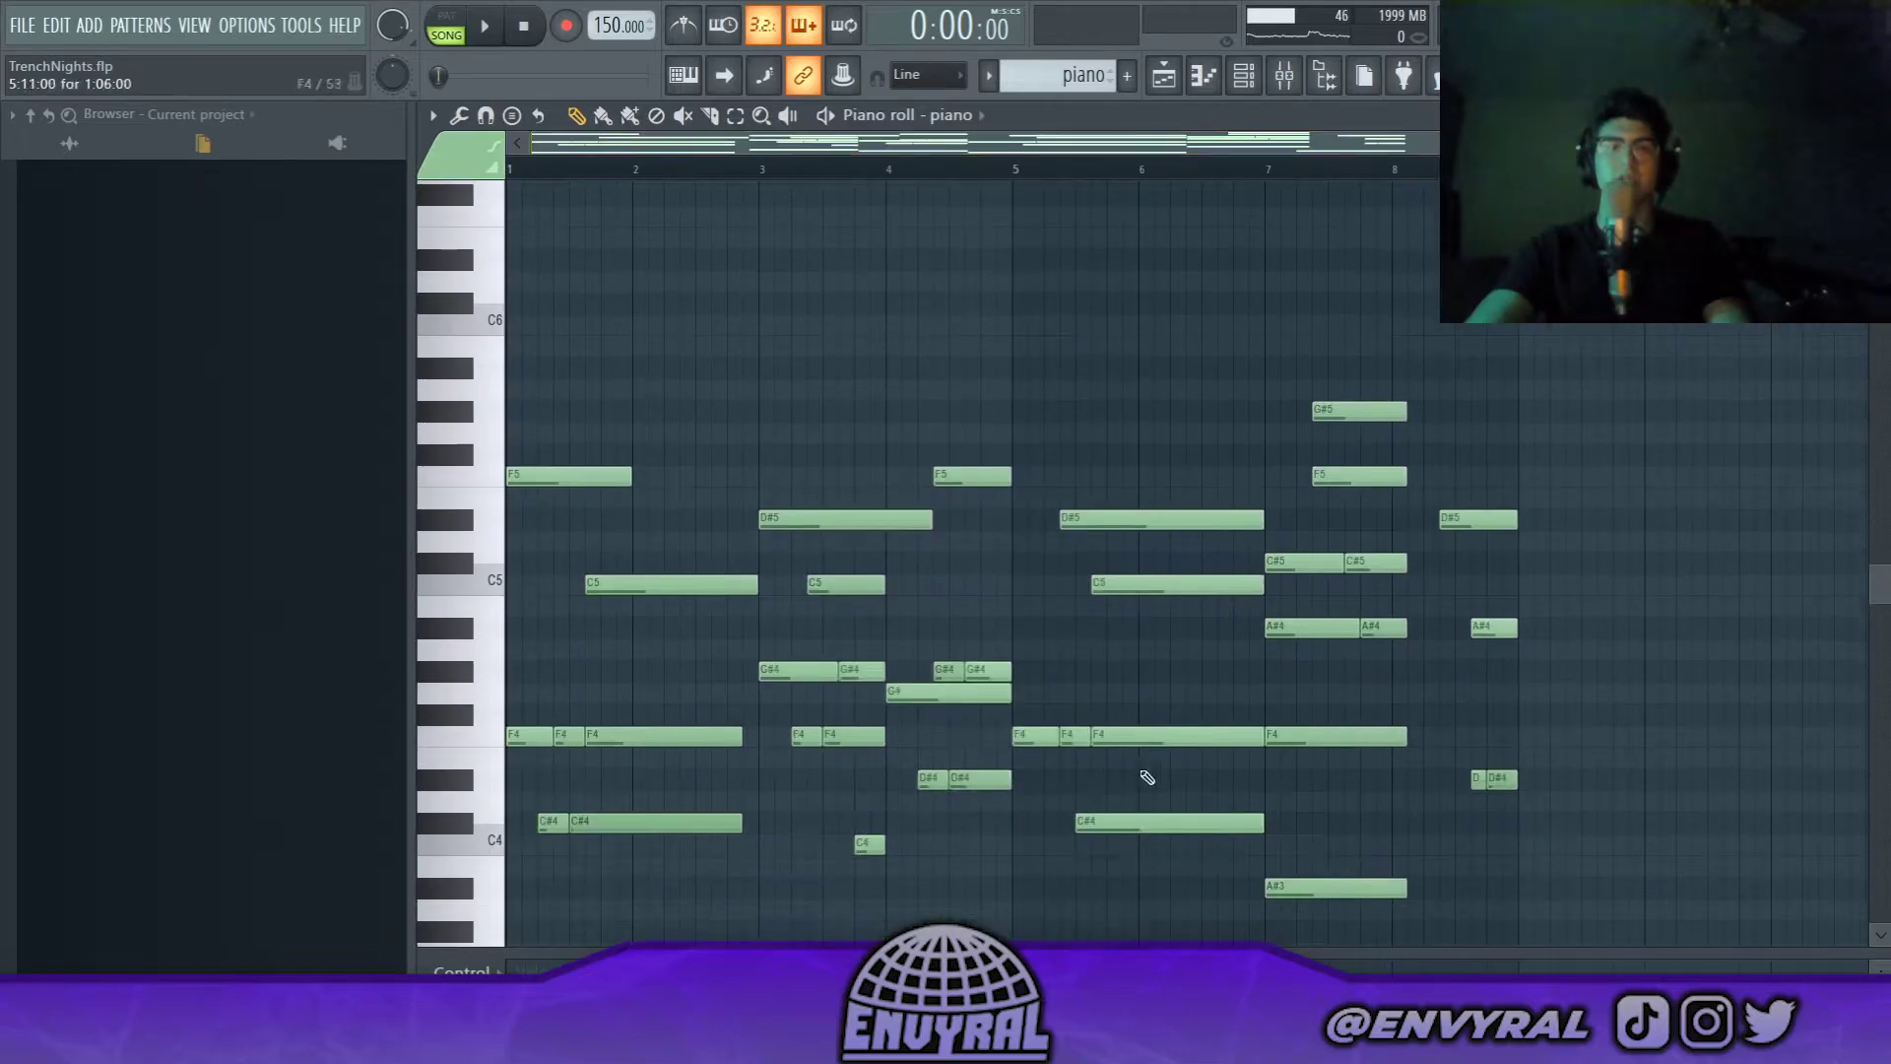
Reopen the vibes clip's notes in the piano roll and play them through with the piano
click(1163, 75)
click(1034, 370)
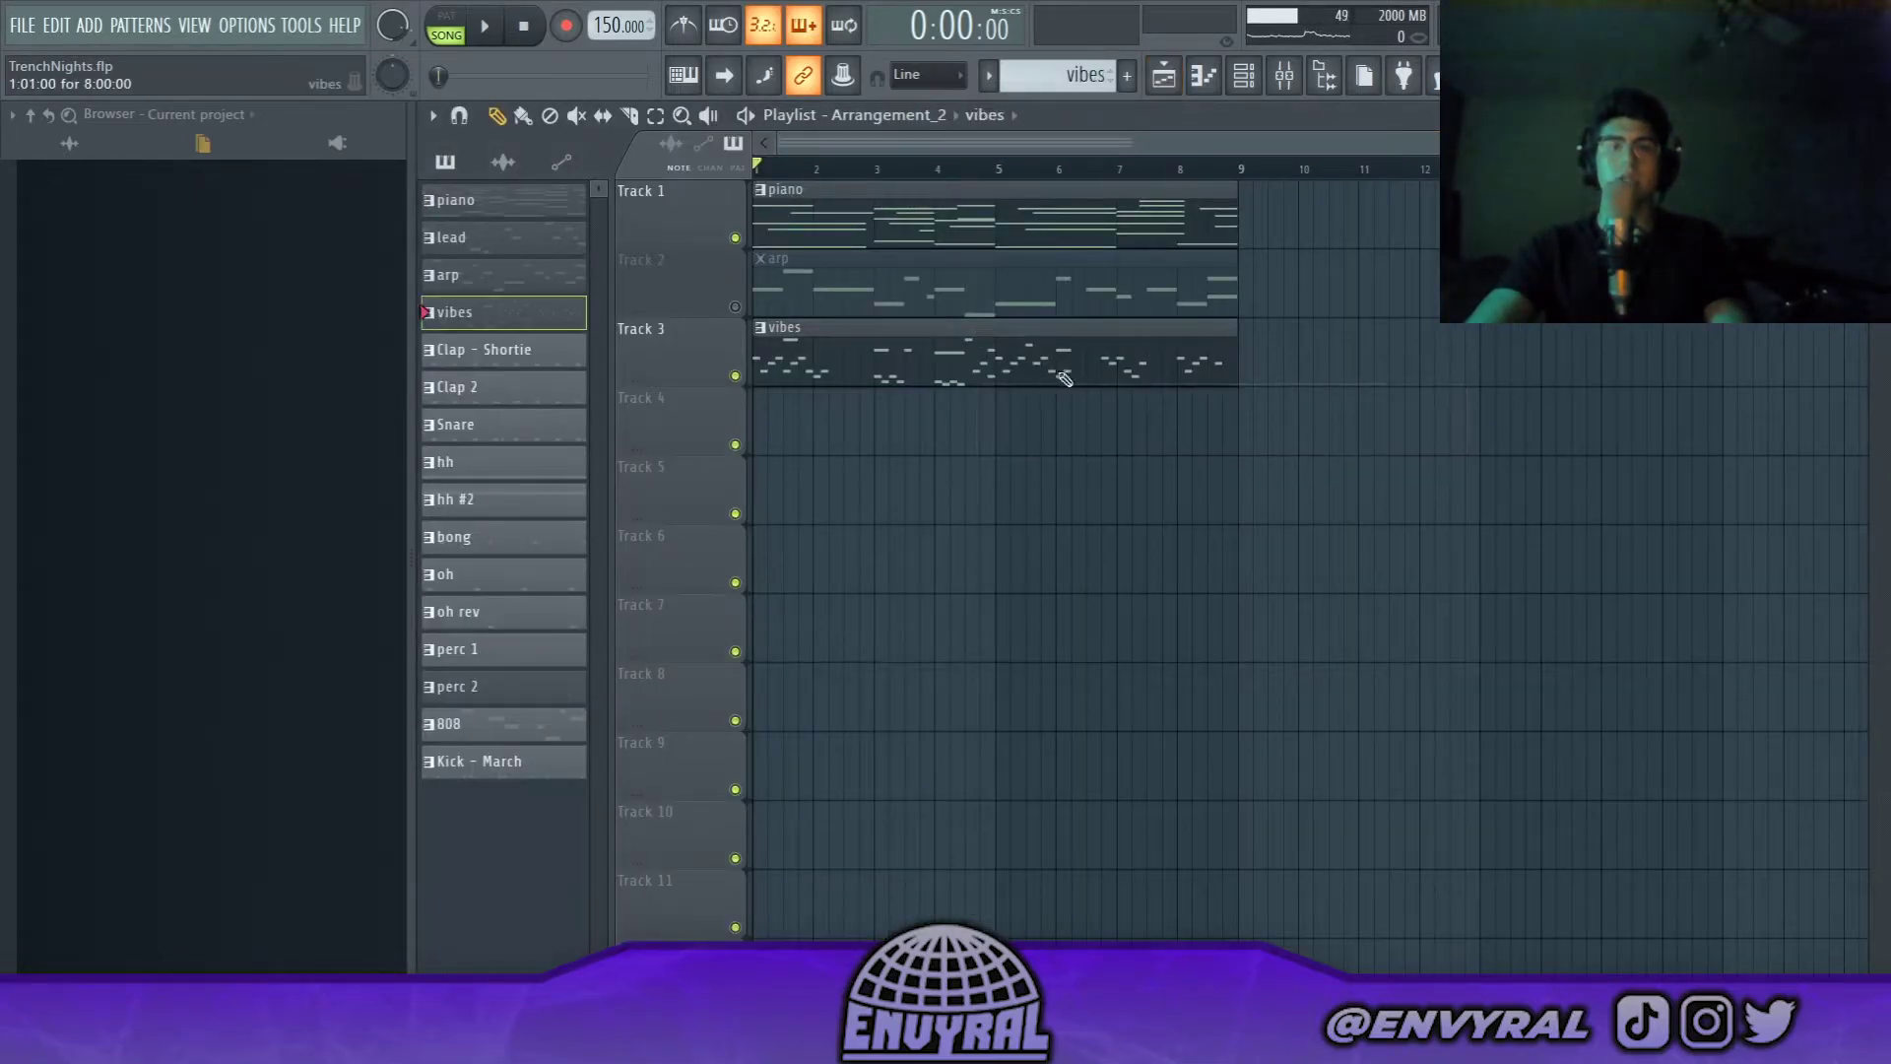
double_click(1043, 386)
scroll(1266, 172, up, 3)
scroll(1232, 659, up, 3)
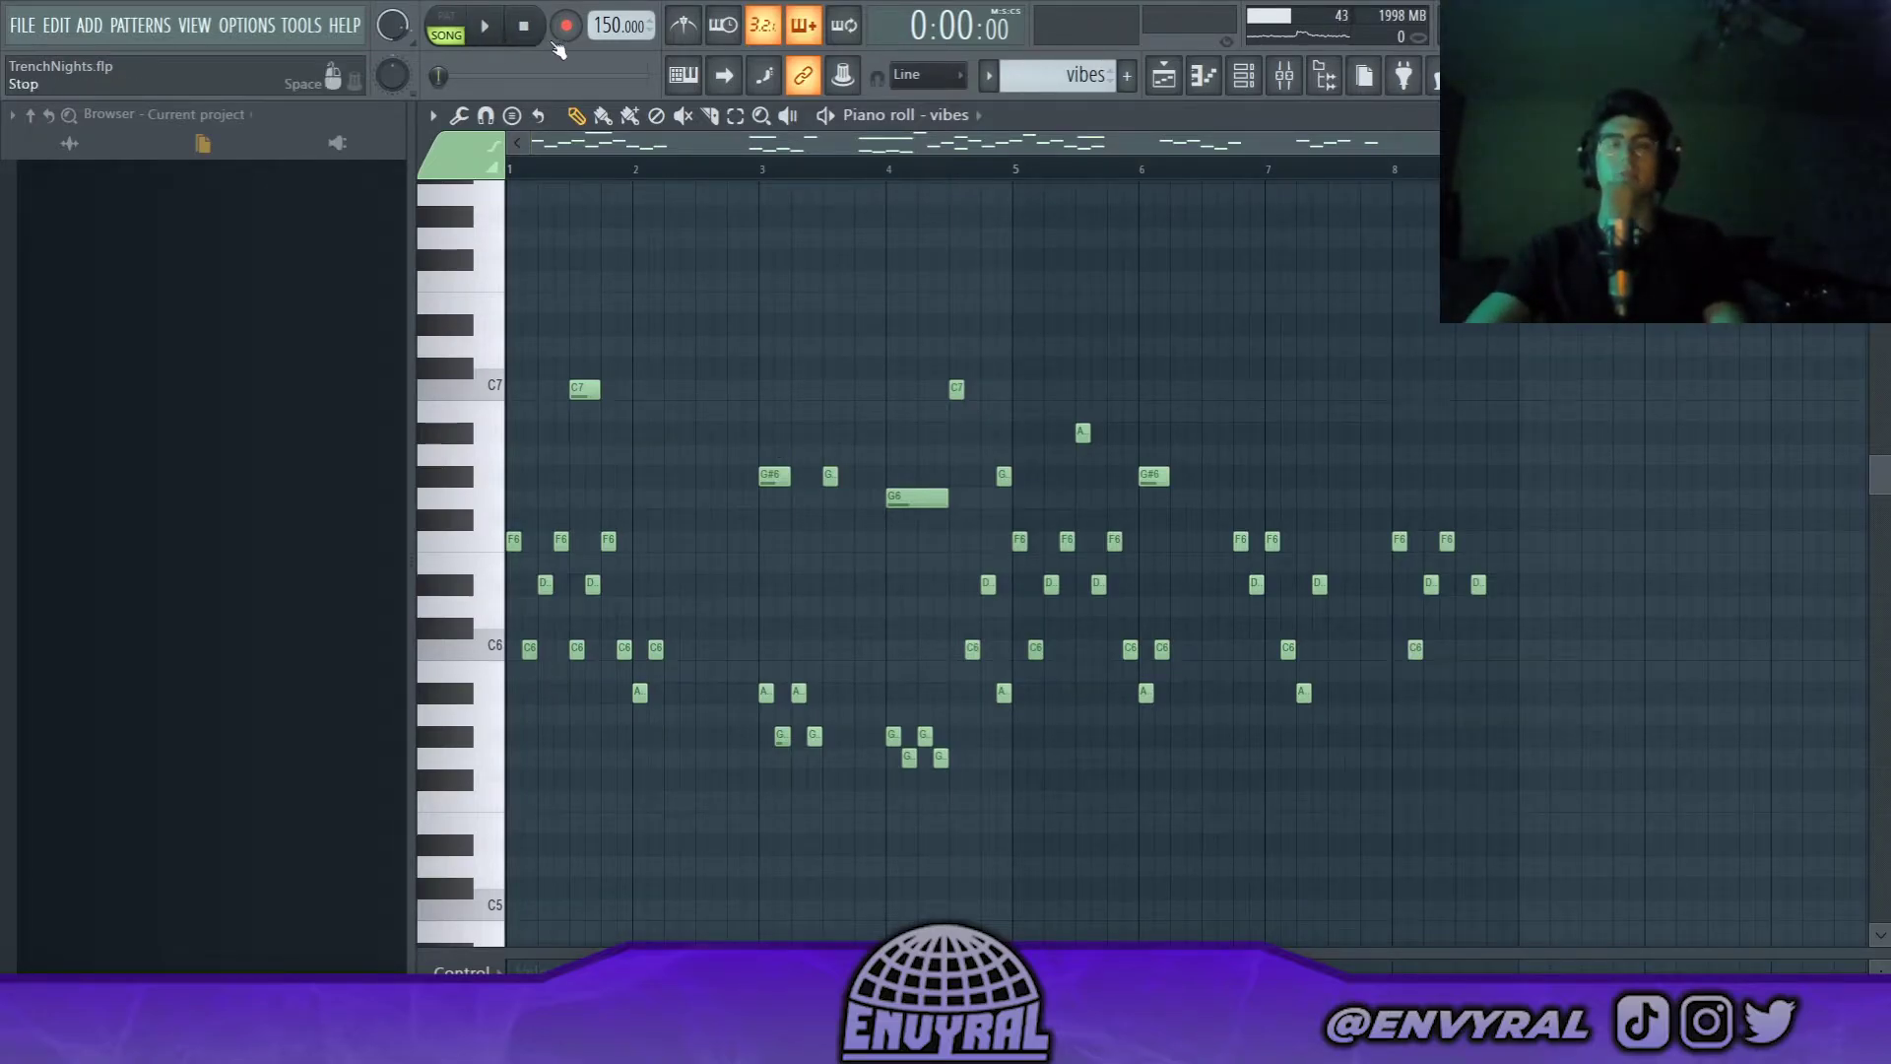
key(space)
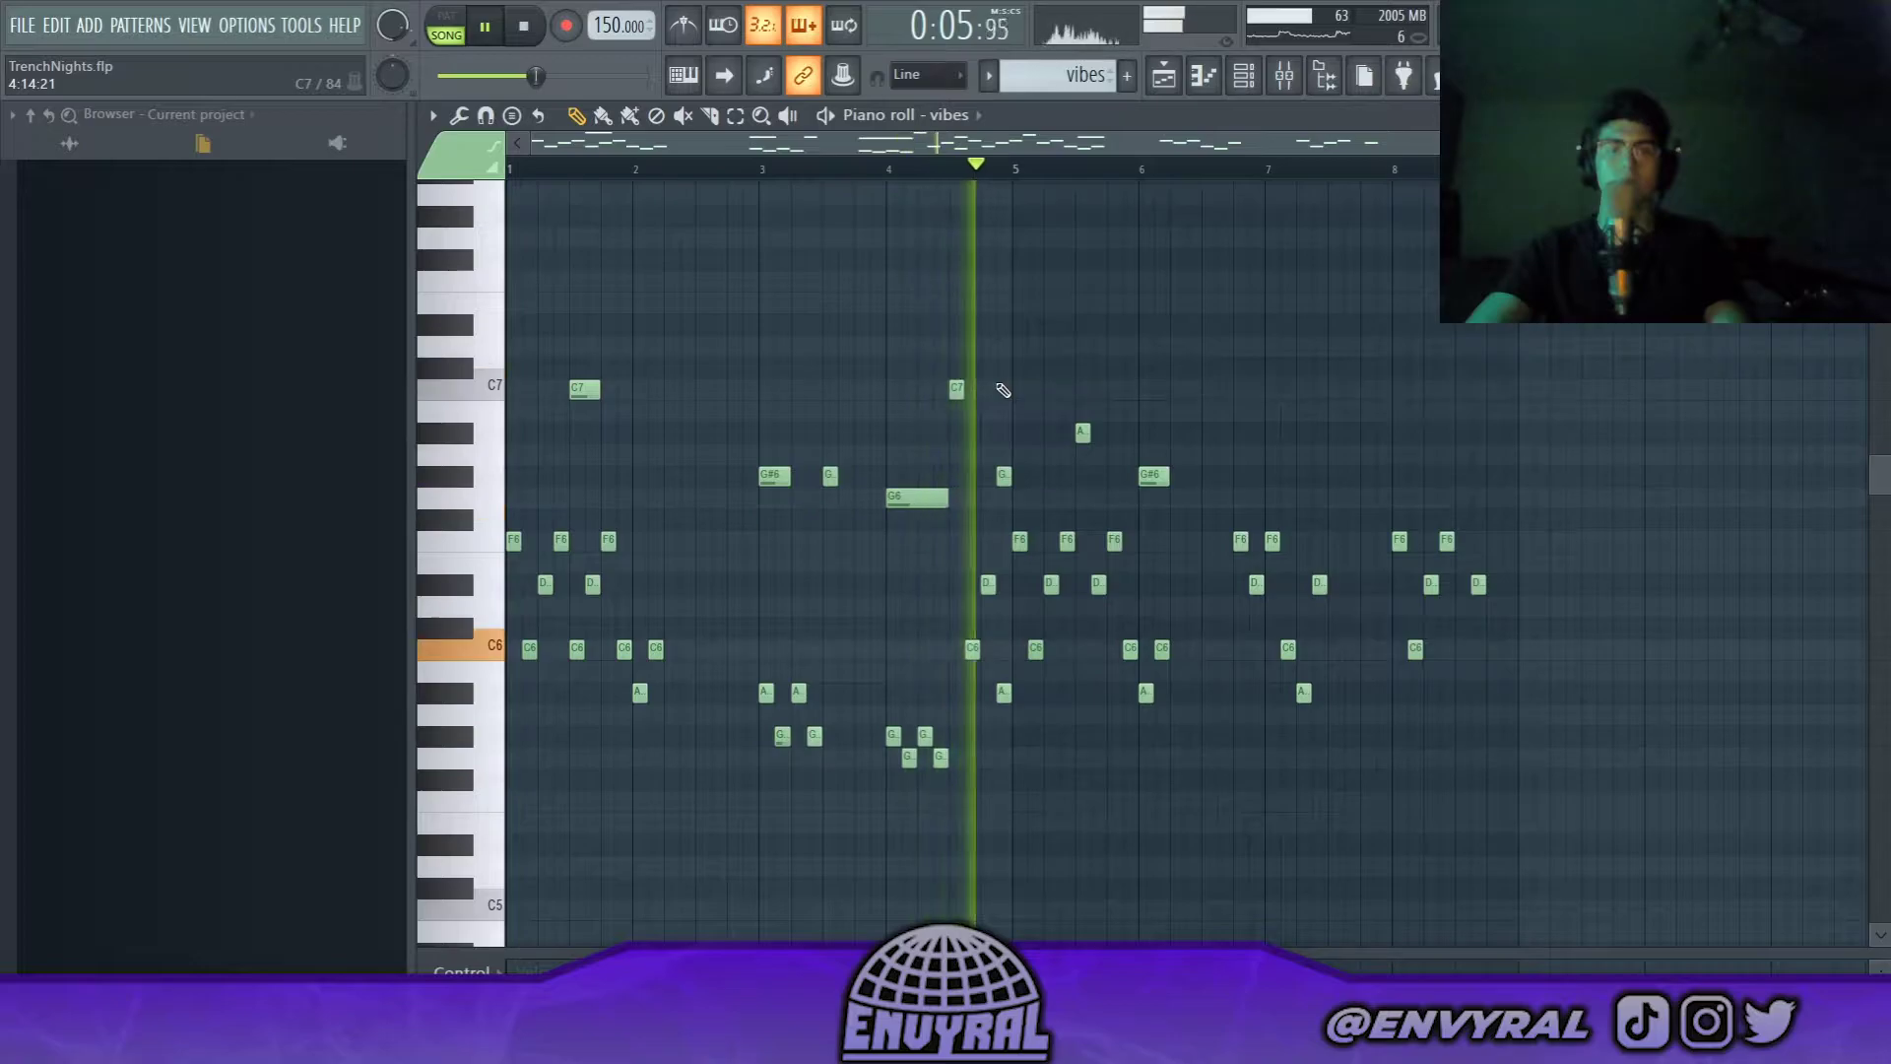
drag(993, 144, 1064, 143)
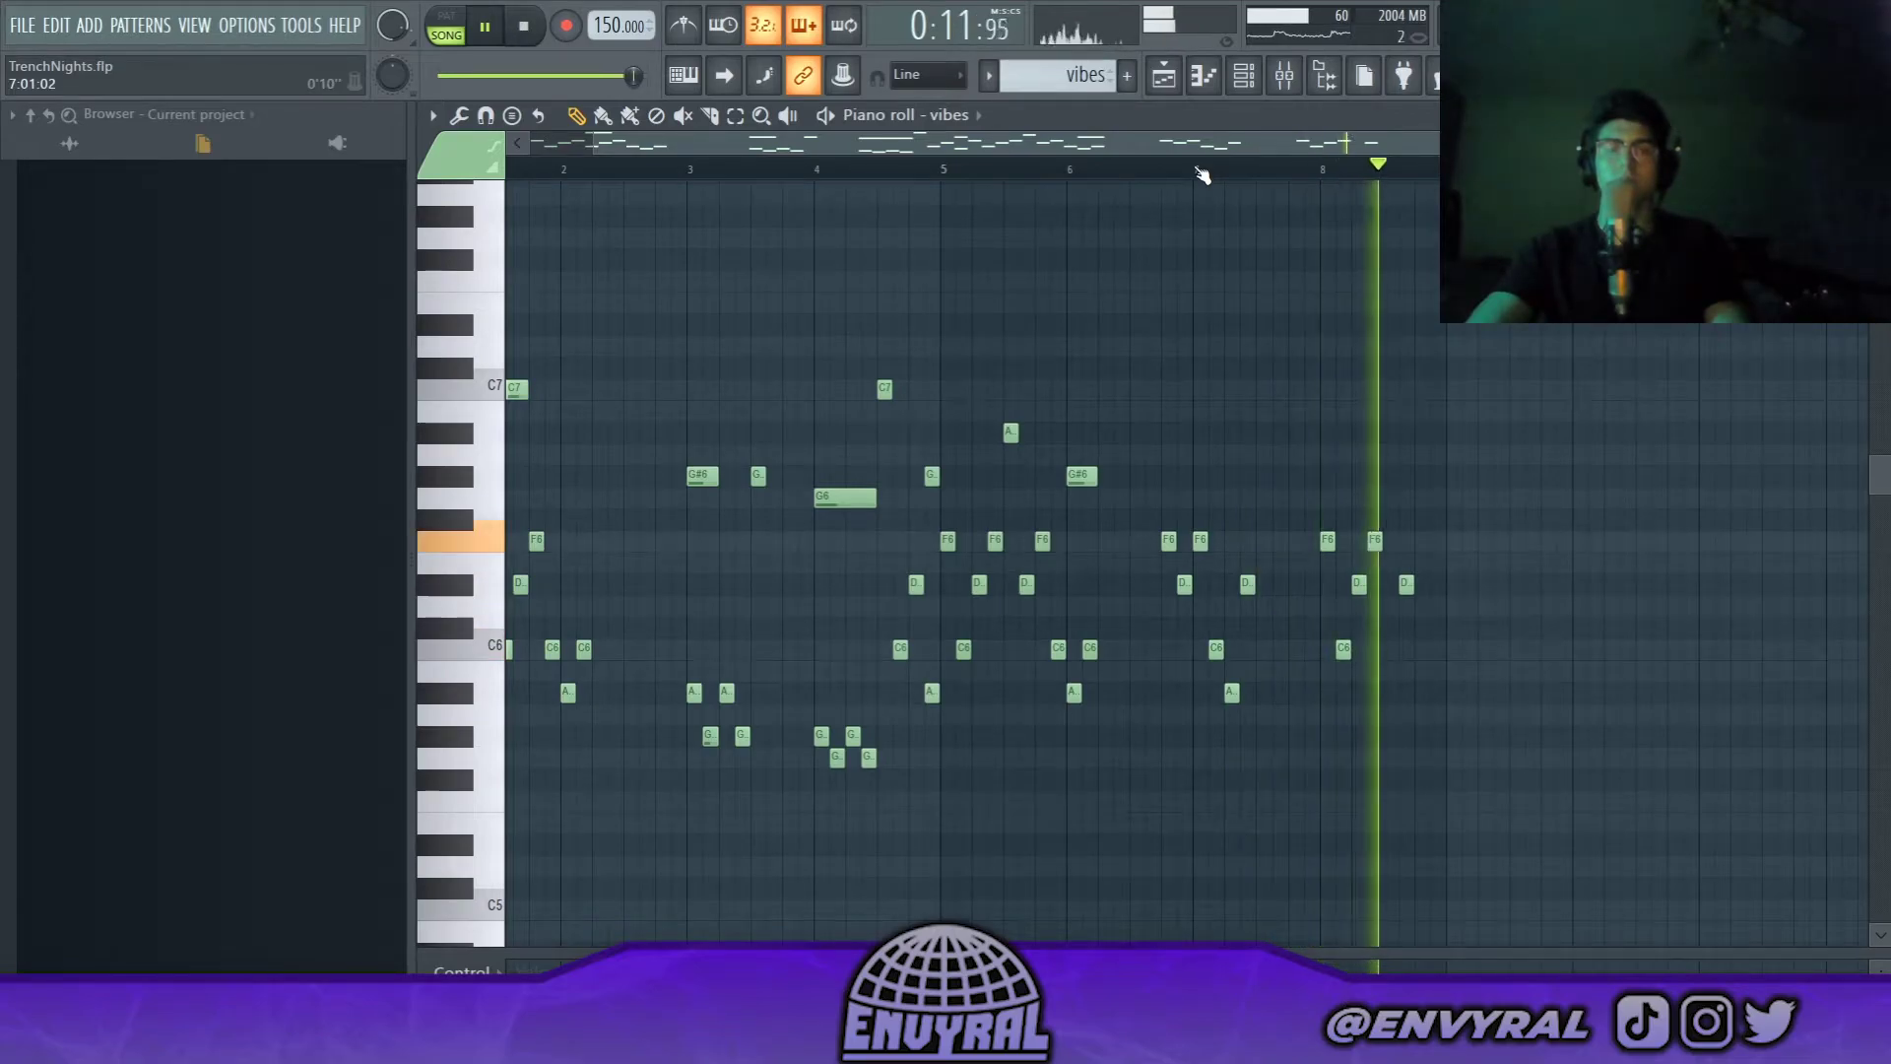
key(space)
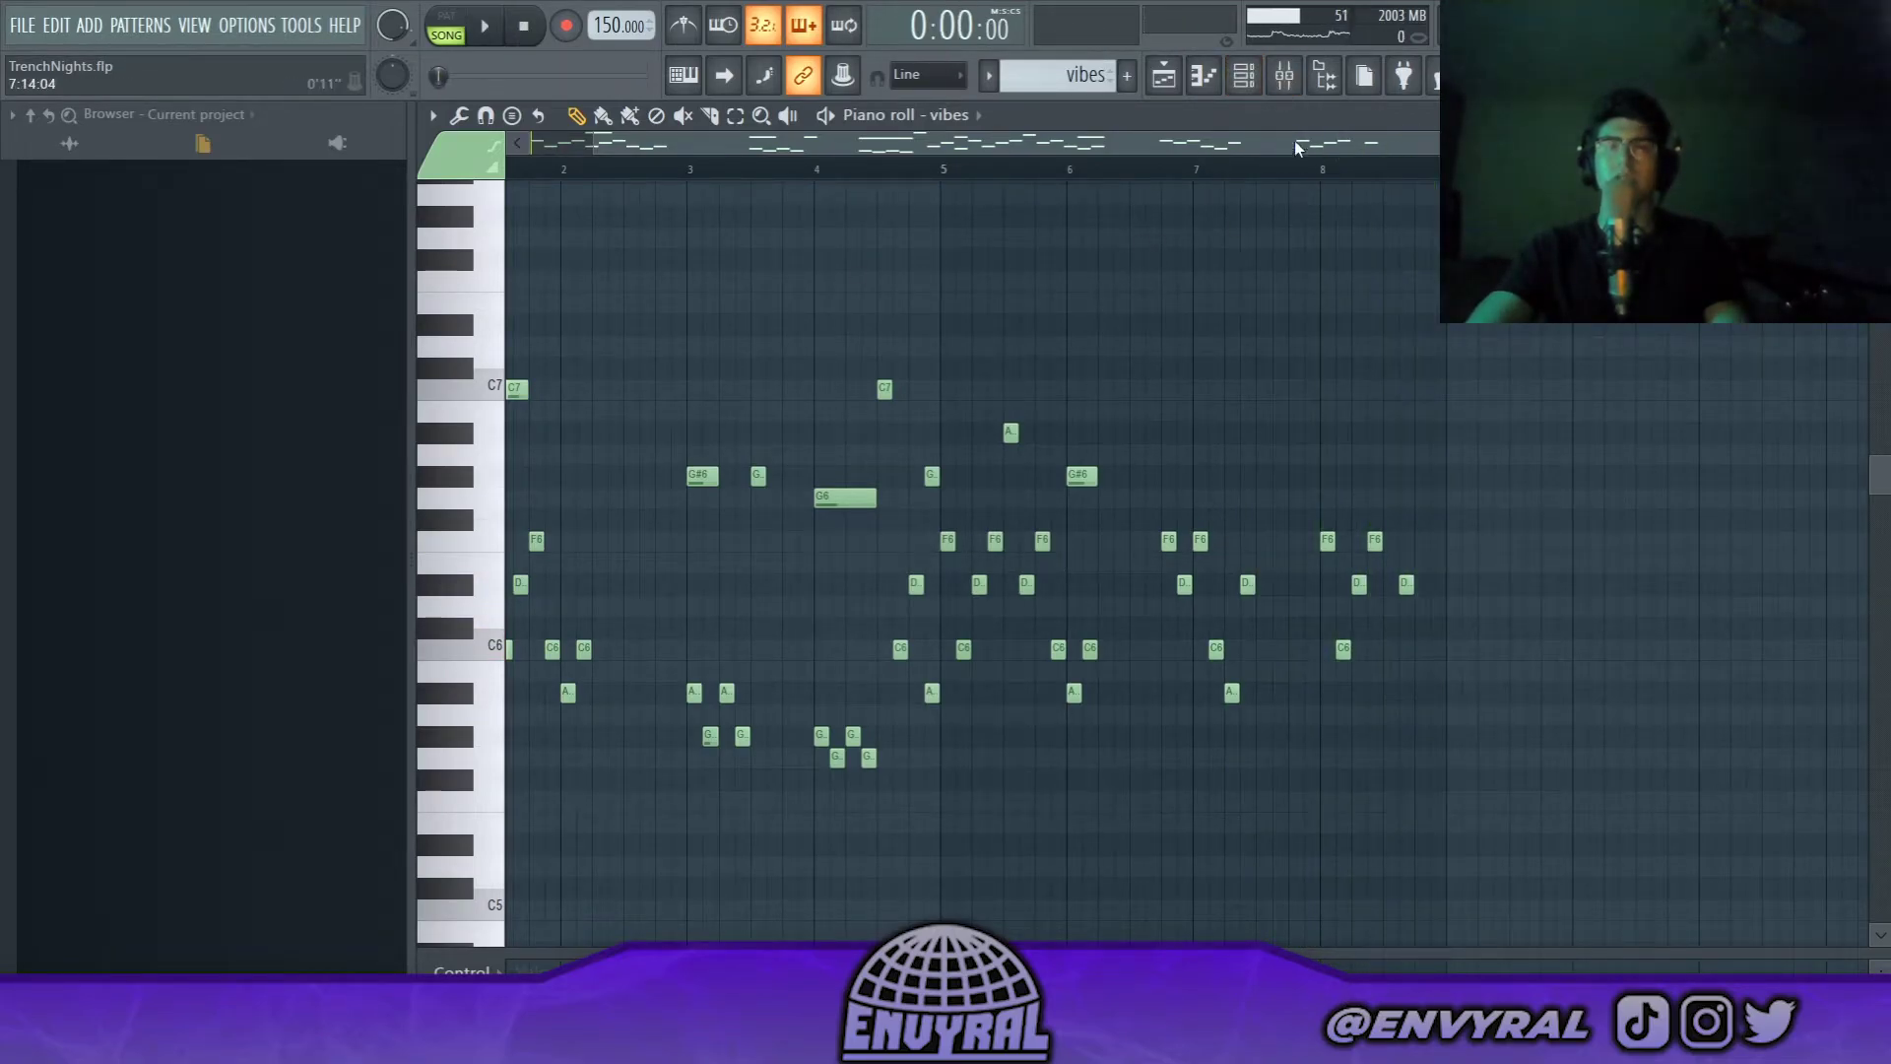
Select the vibes track in the mixer and examine the settings of its Tremolator and EchoBoy effects
click(1284, 75)
click(722, 851)
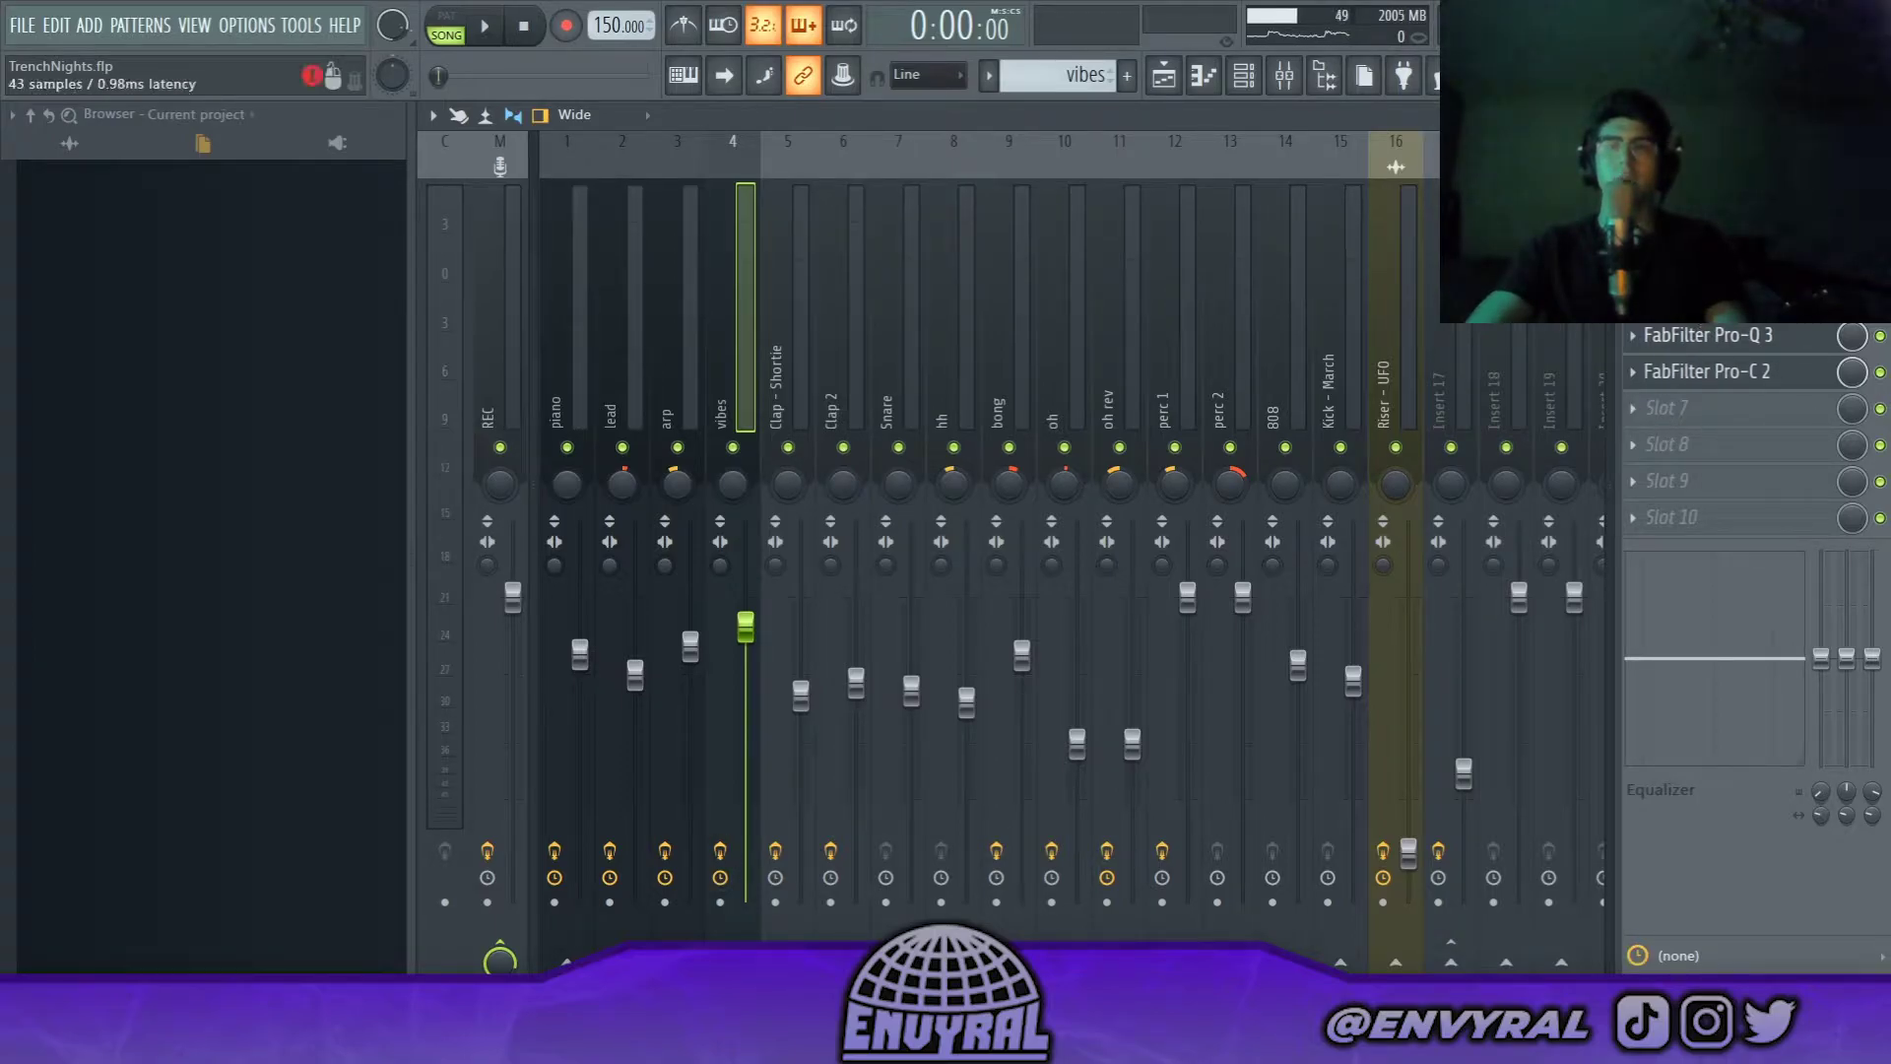
click(1714, 299)
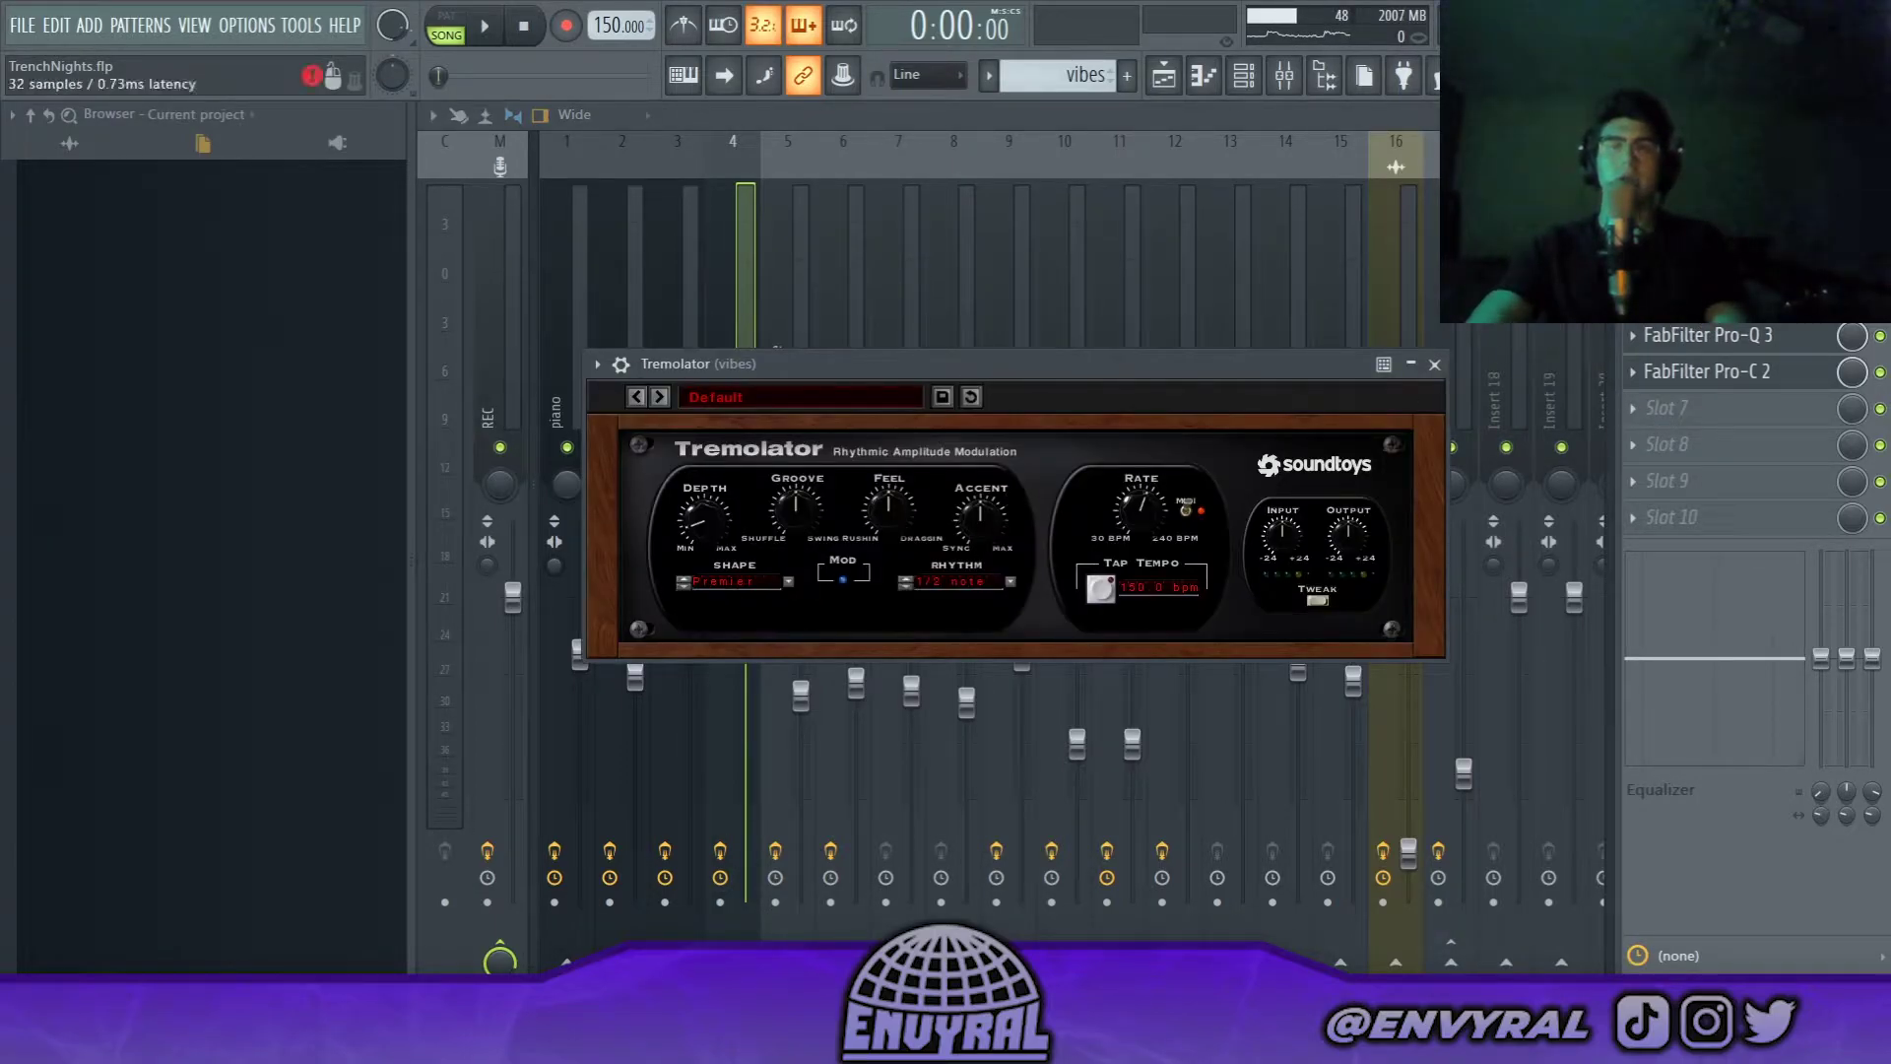
click(1714, 262)
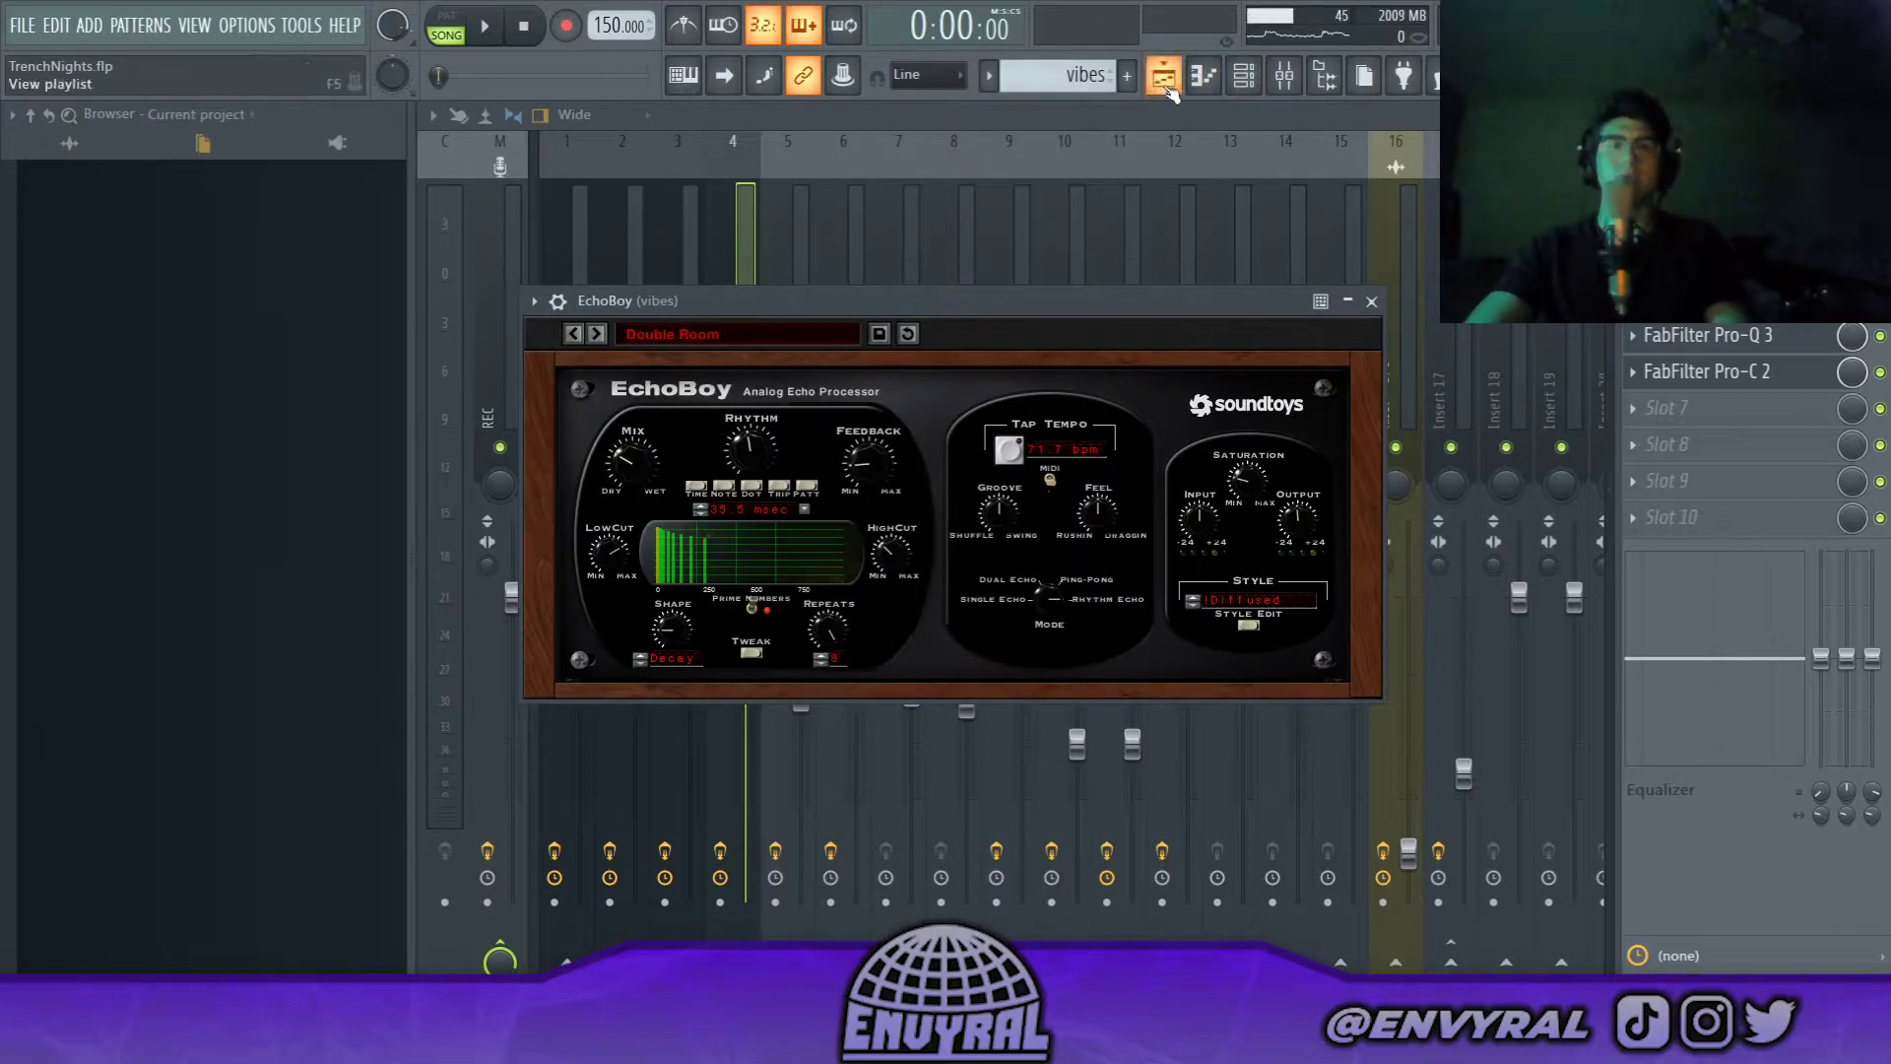
Play the arrangement in the playlist and unmute Track 2 to hear the arp with the piano and vibes
click(1165, 83)
key(space)
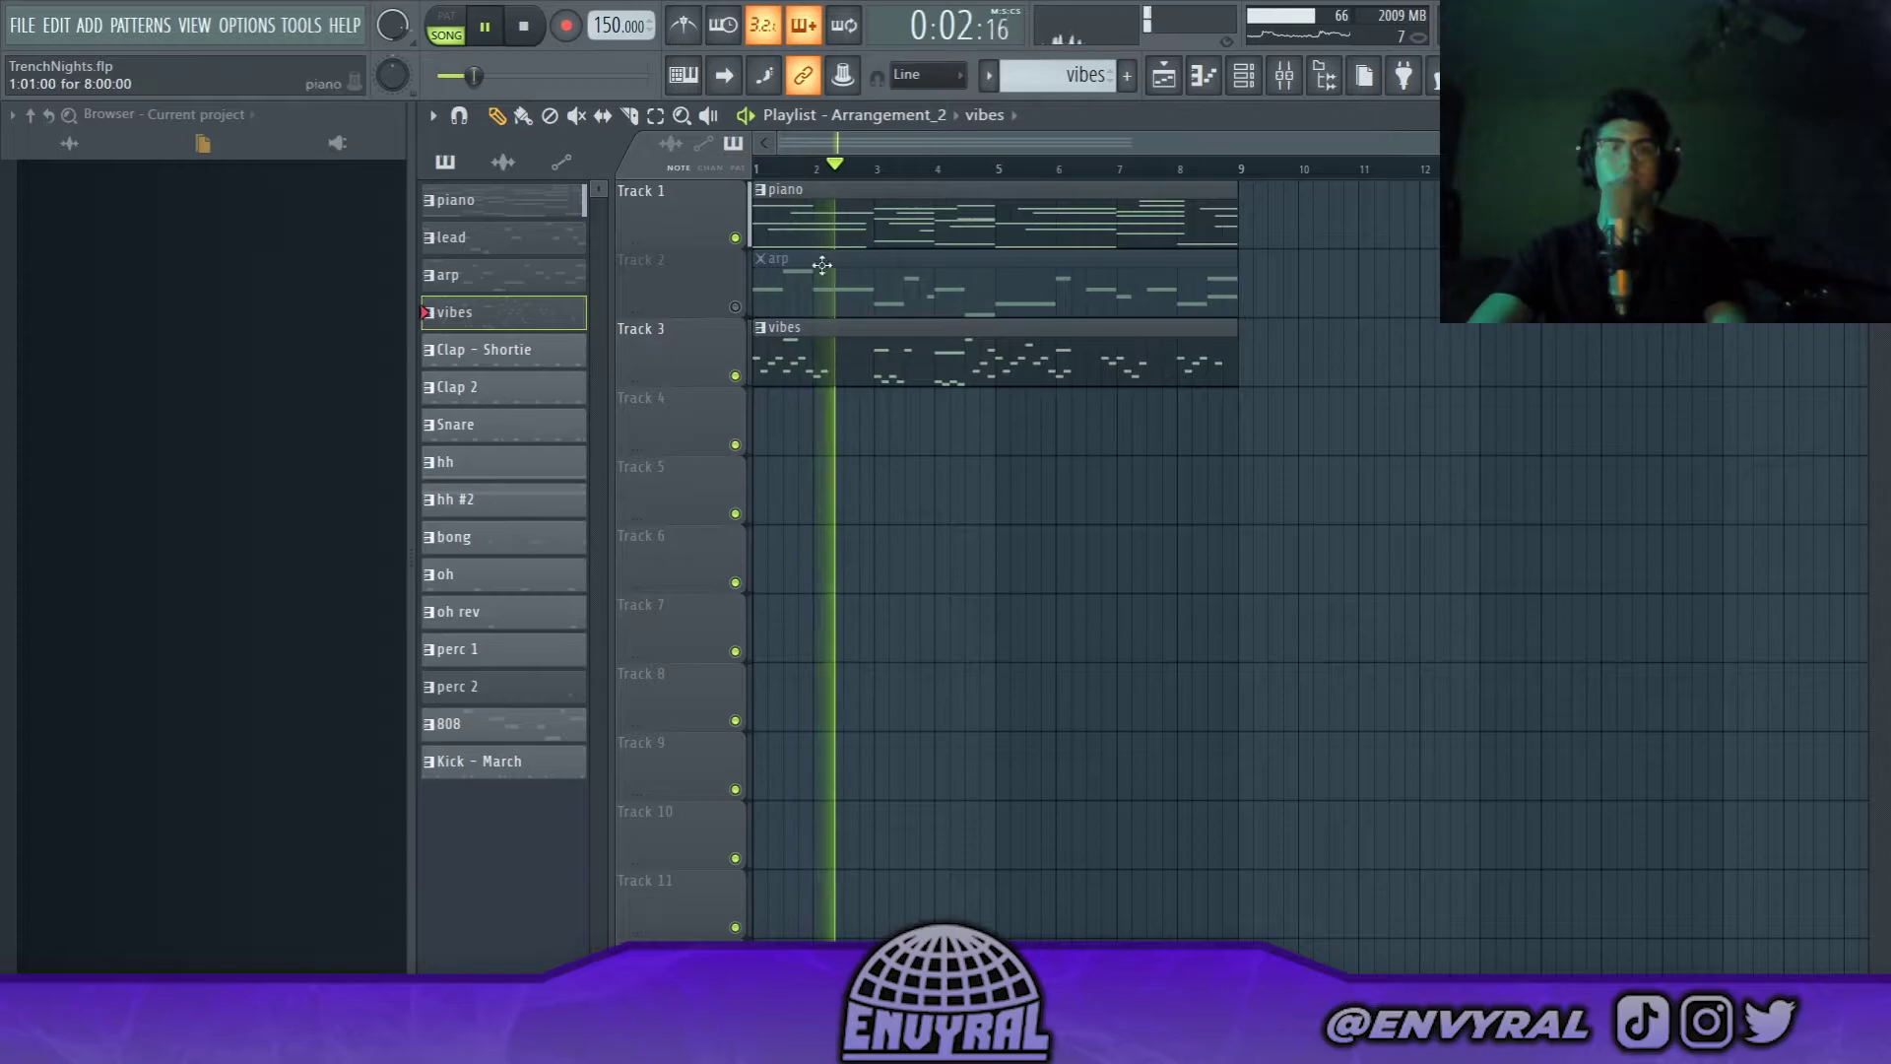
click(734, 306)
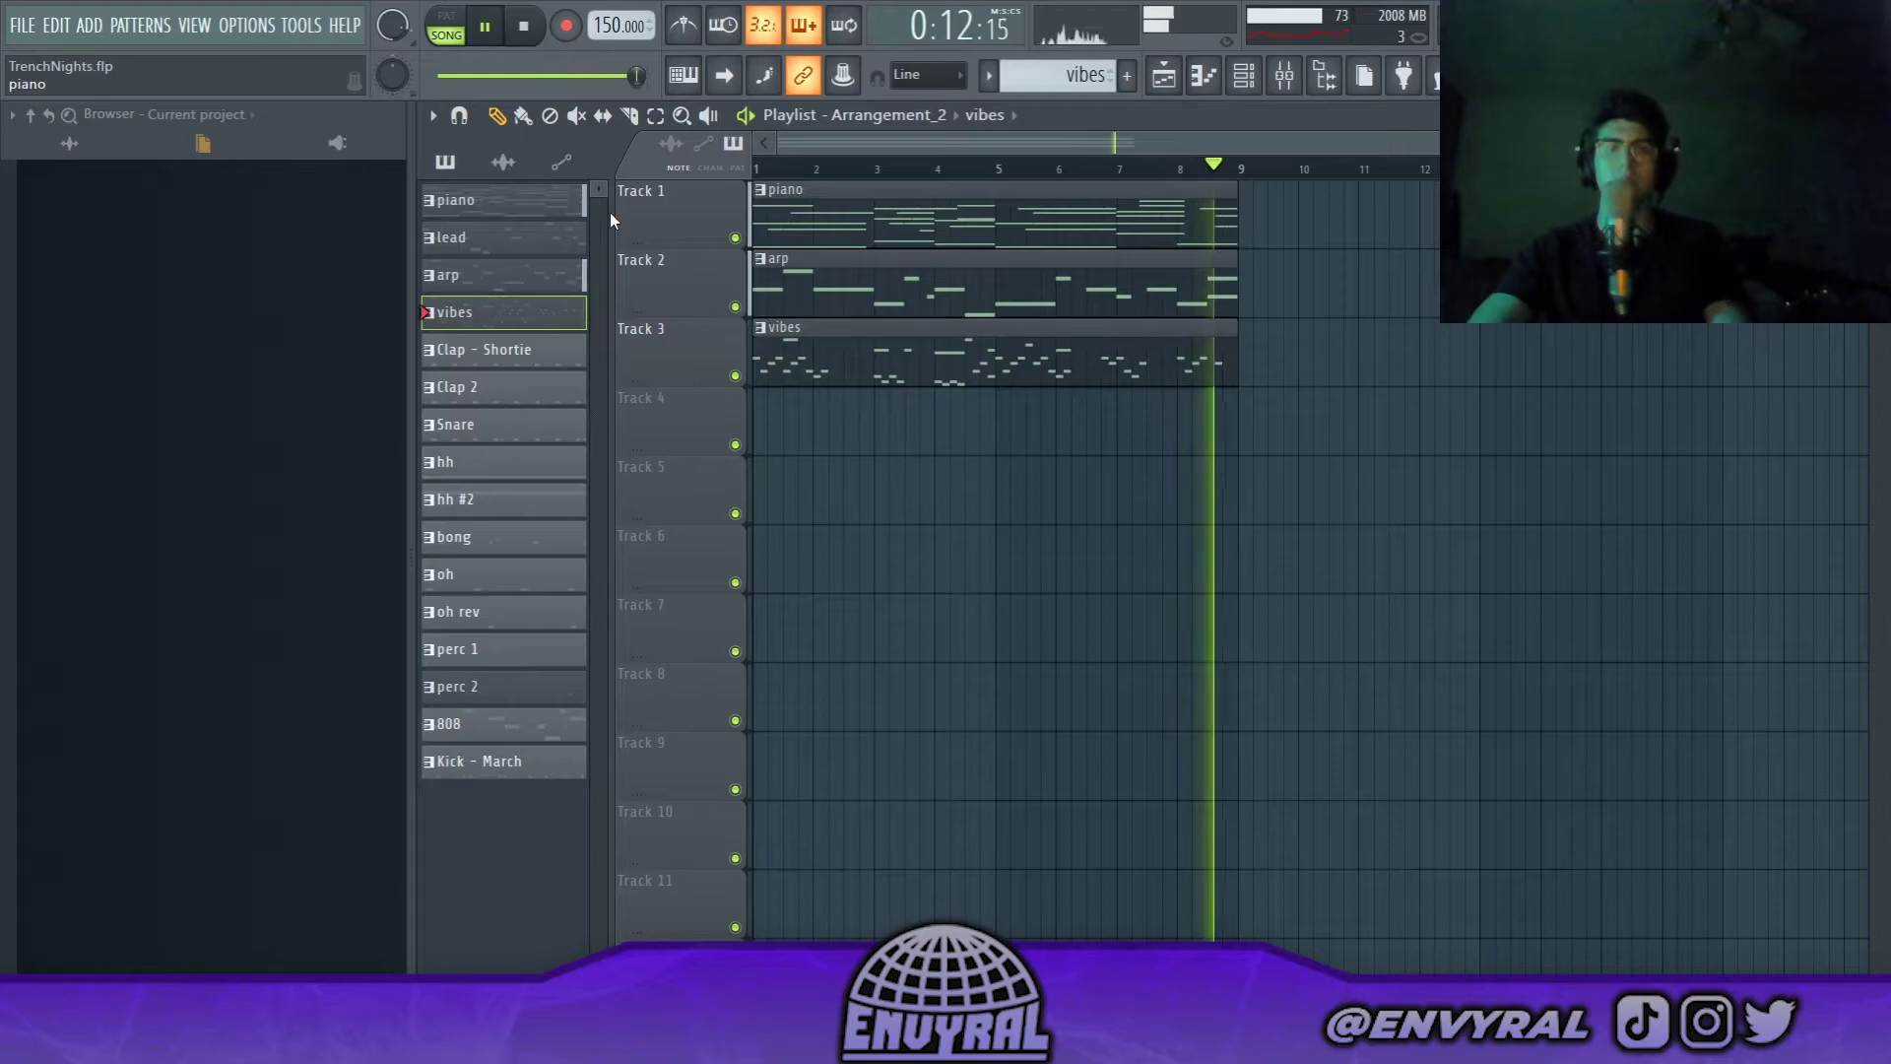
key(space)
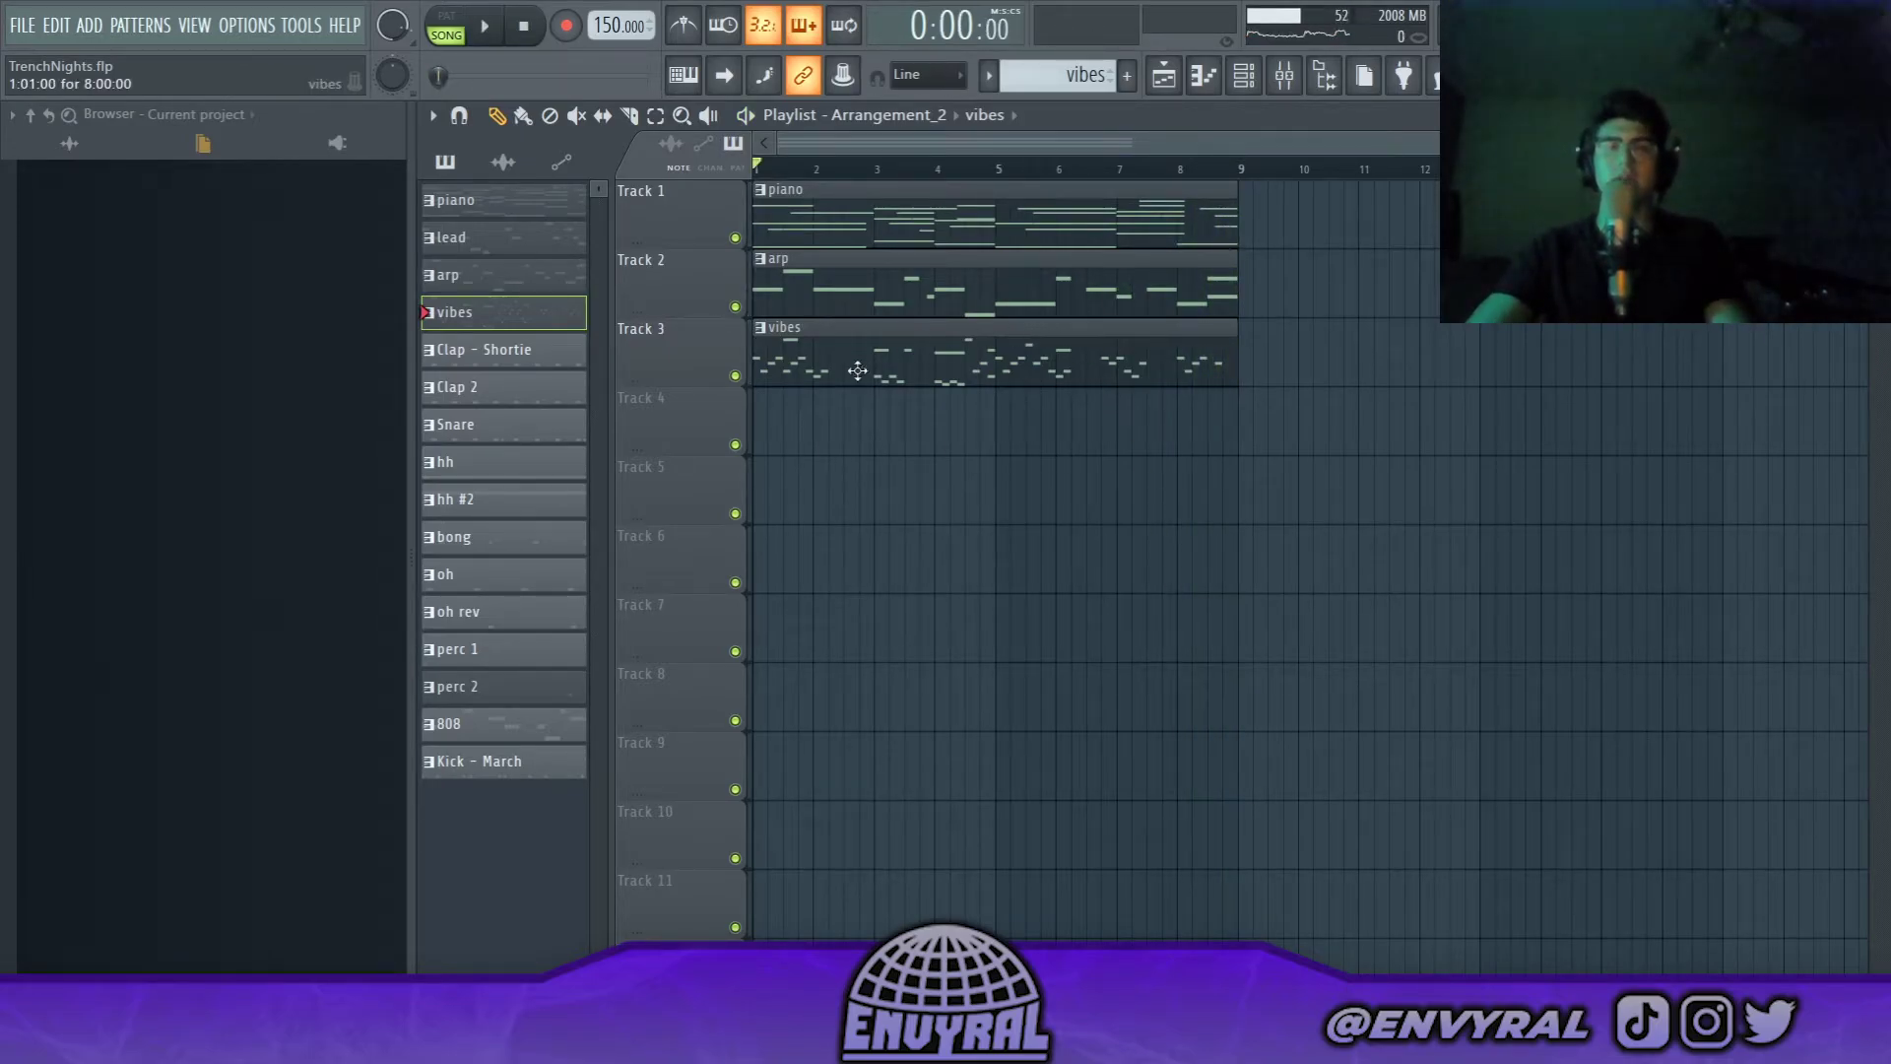
Delete the arp and vibes clips from the playlist and place the lead pattern at bar 1 of Track 2
right_click(980, 290)
right_click(847, 342)
drag(525, 240, 751, 301)
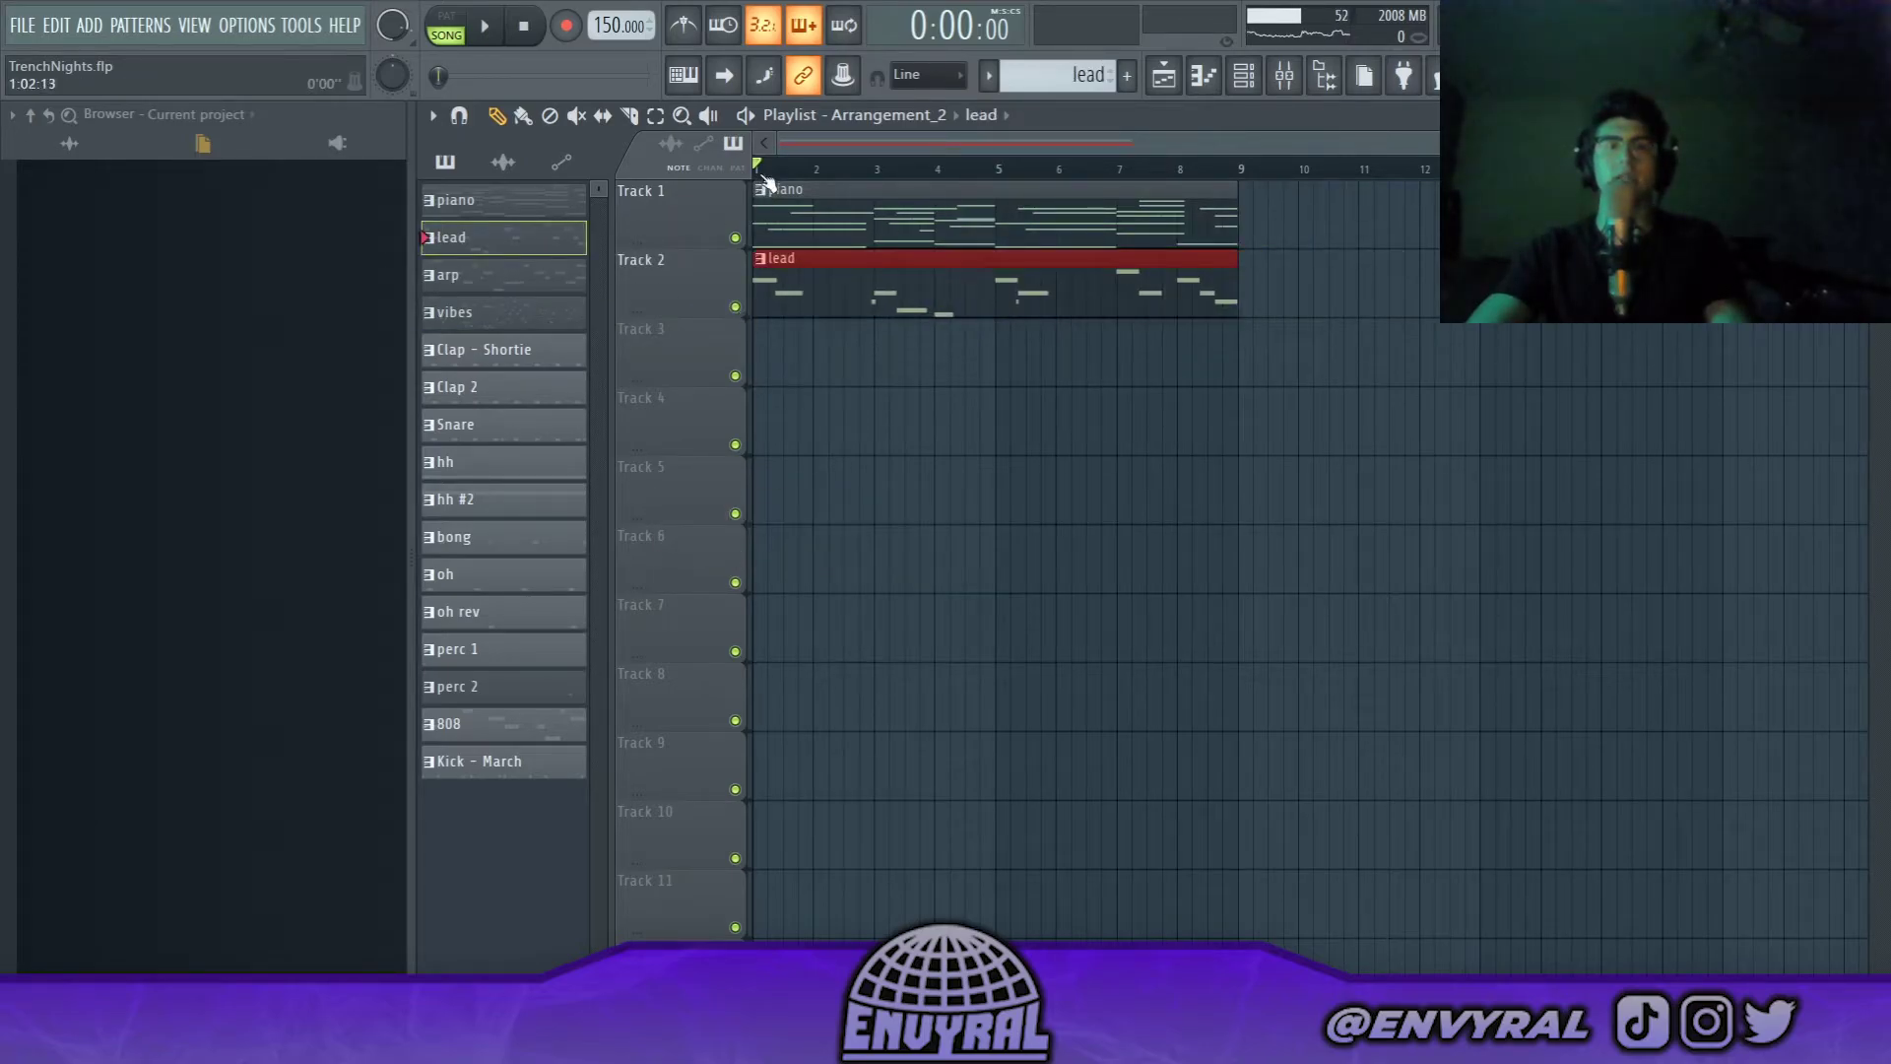
Play the lead with the piano while viewing its notes in the piano roll, and delete the lead clip from Track 2
double_click(836, 271)
scroll(983, 152, up, 2)
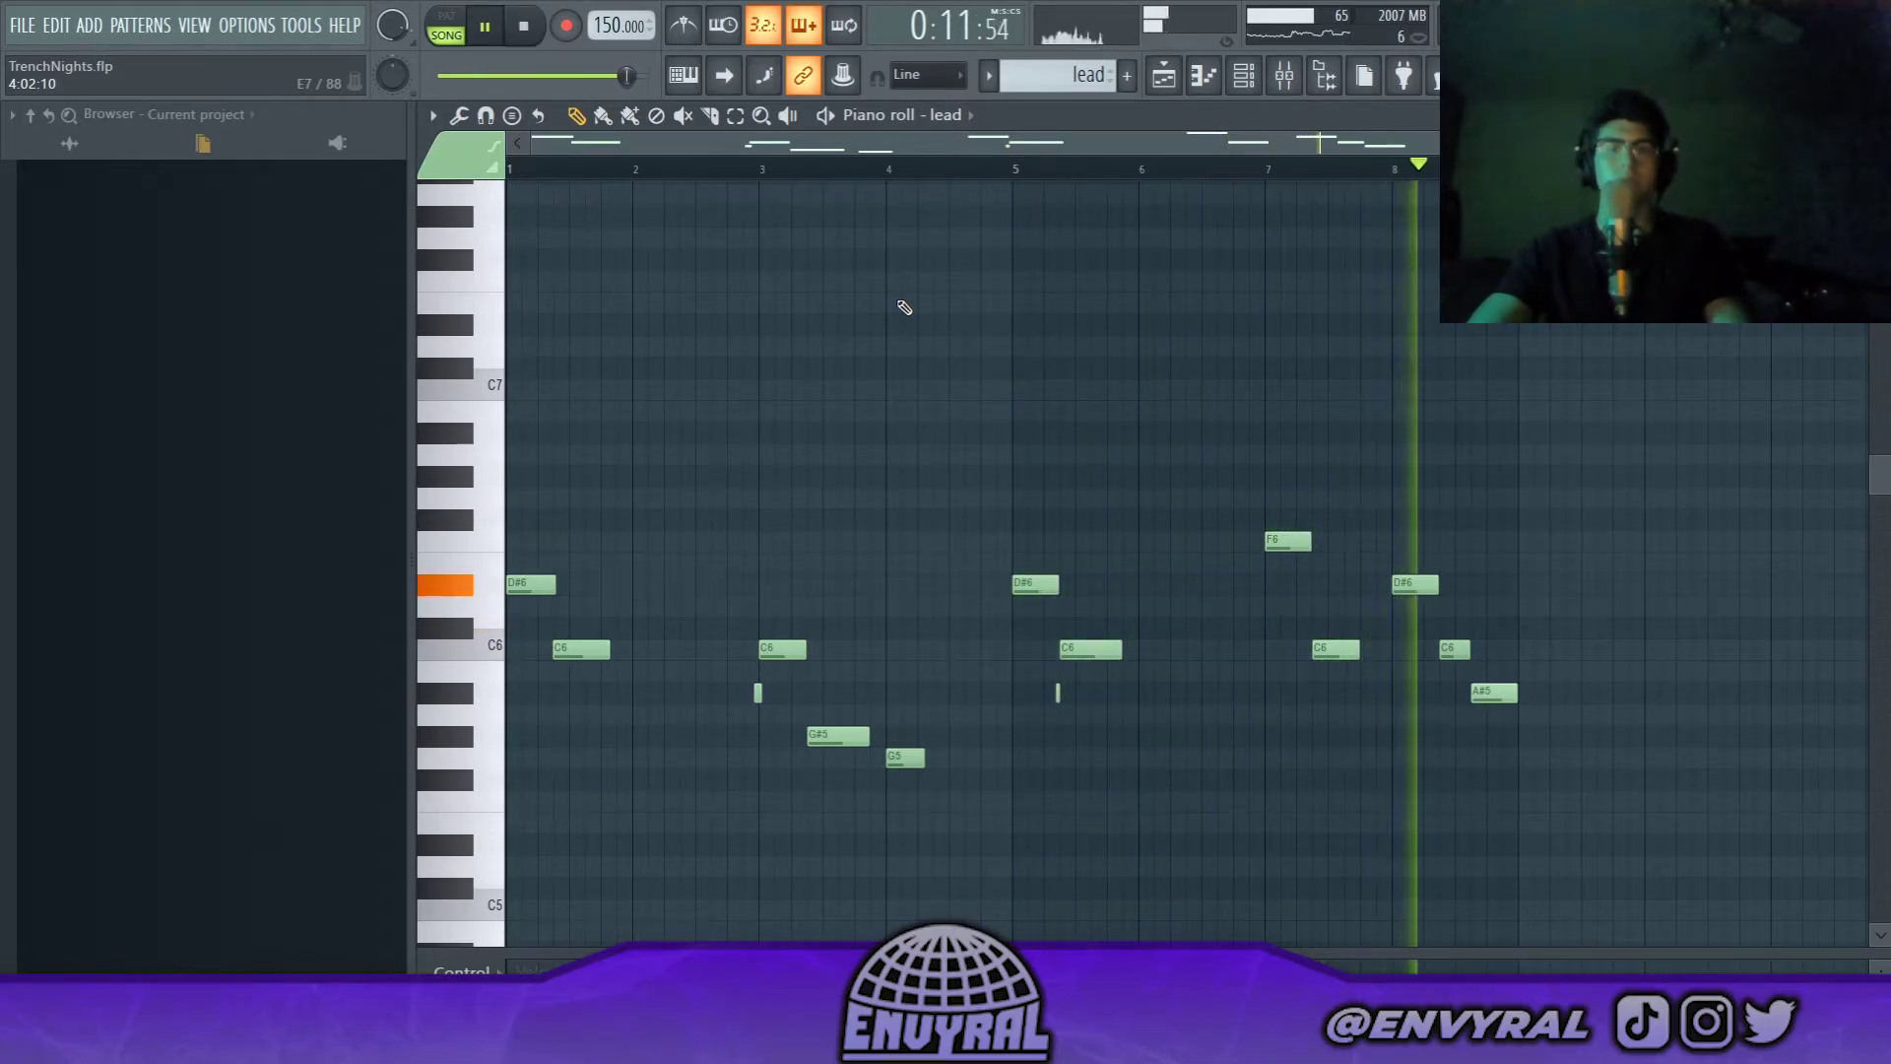
key(space)
key(F5)
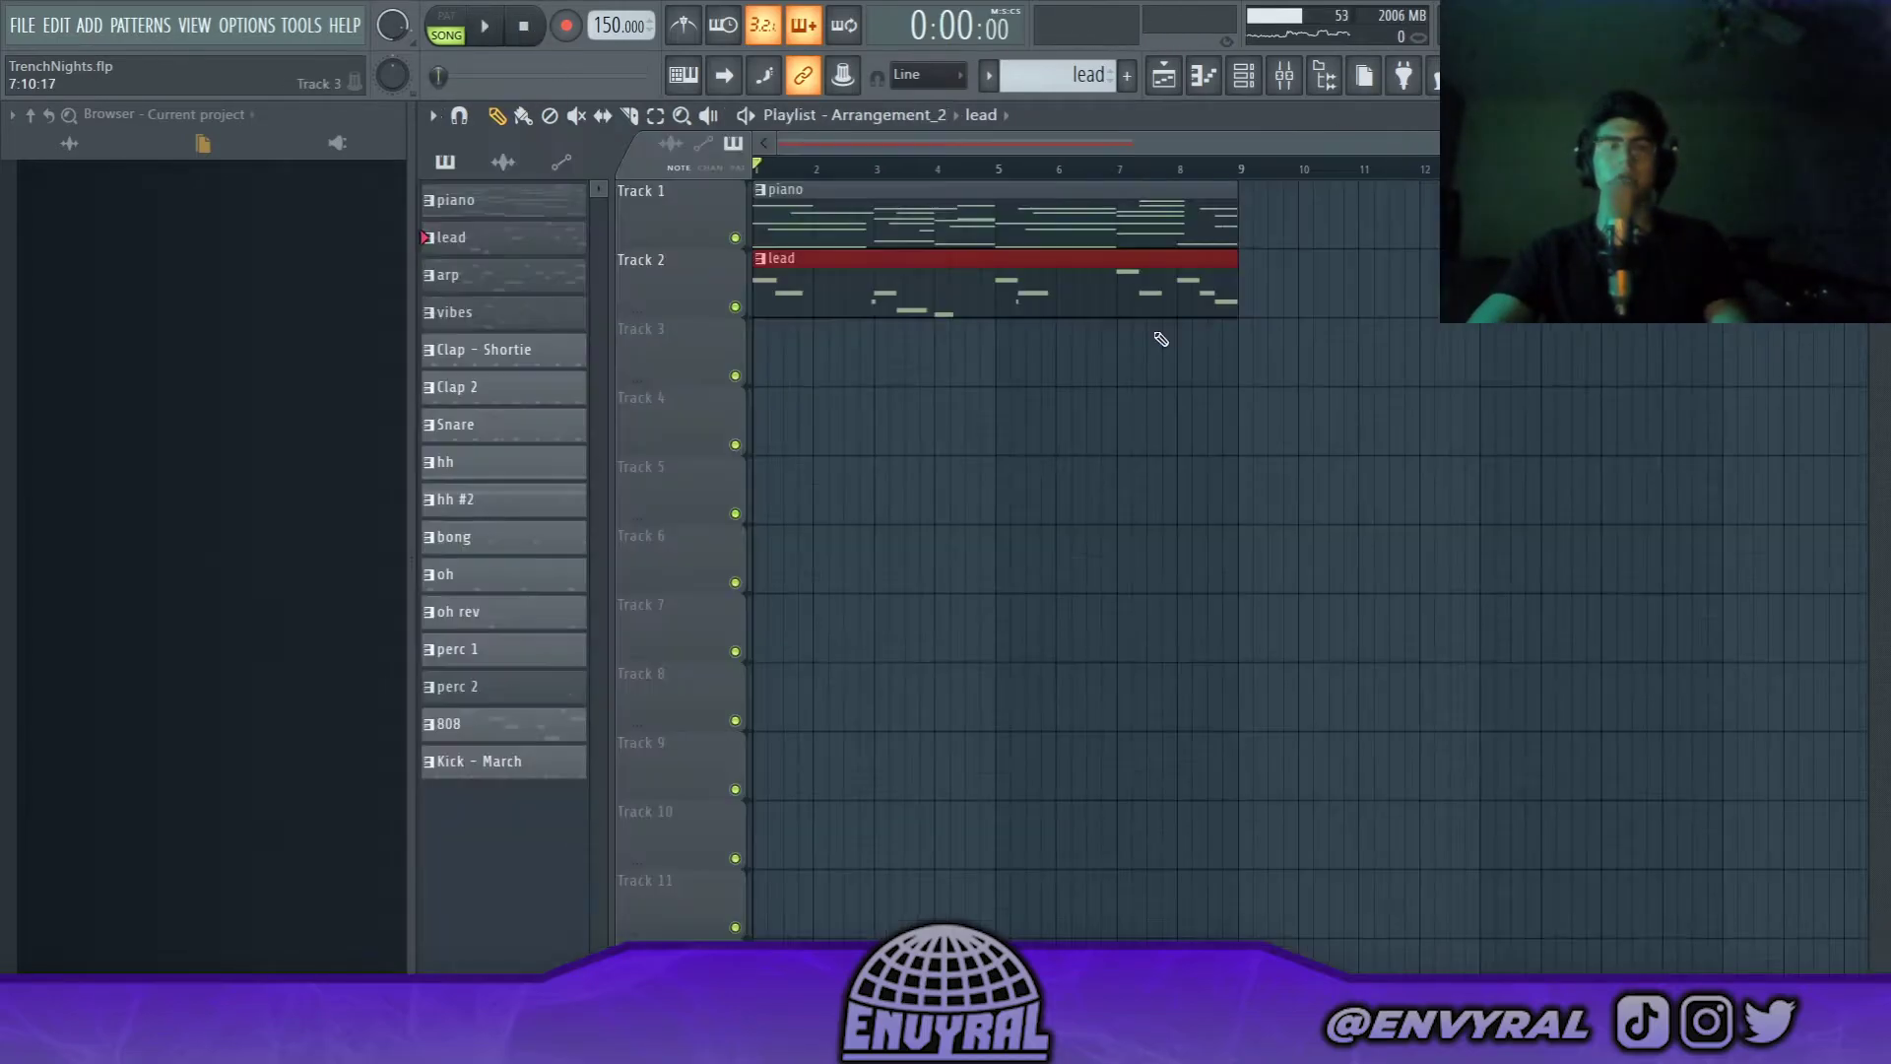
right_click(788, 278)
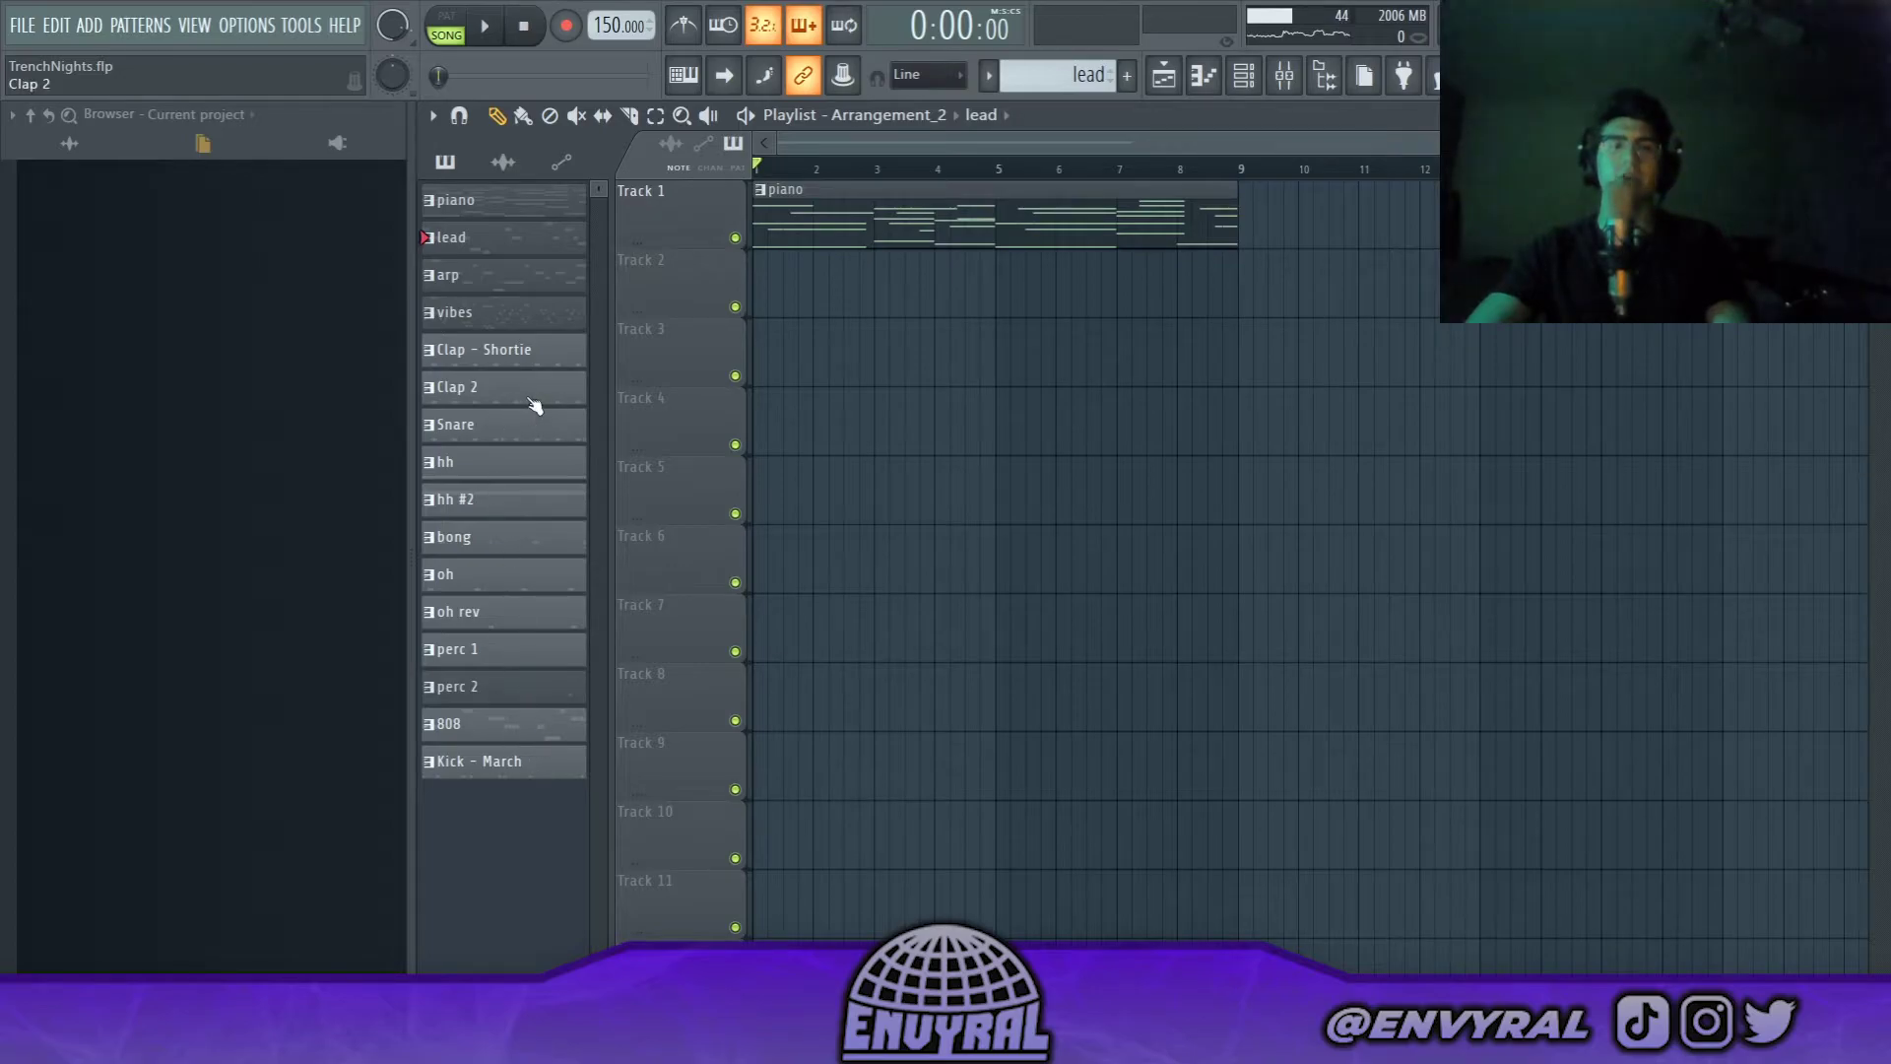
Place the Clap - Shortie, Snare and hh patterns at bar 1 of Tracks 2 to 4 and play them while viewing the hh notes
drag(763, 357, 865, 355)
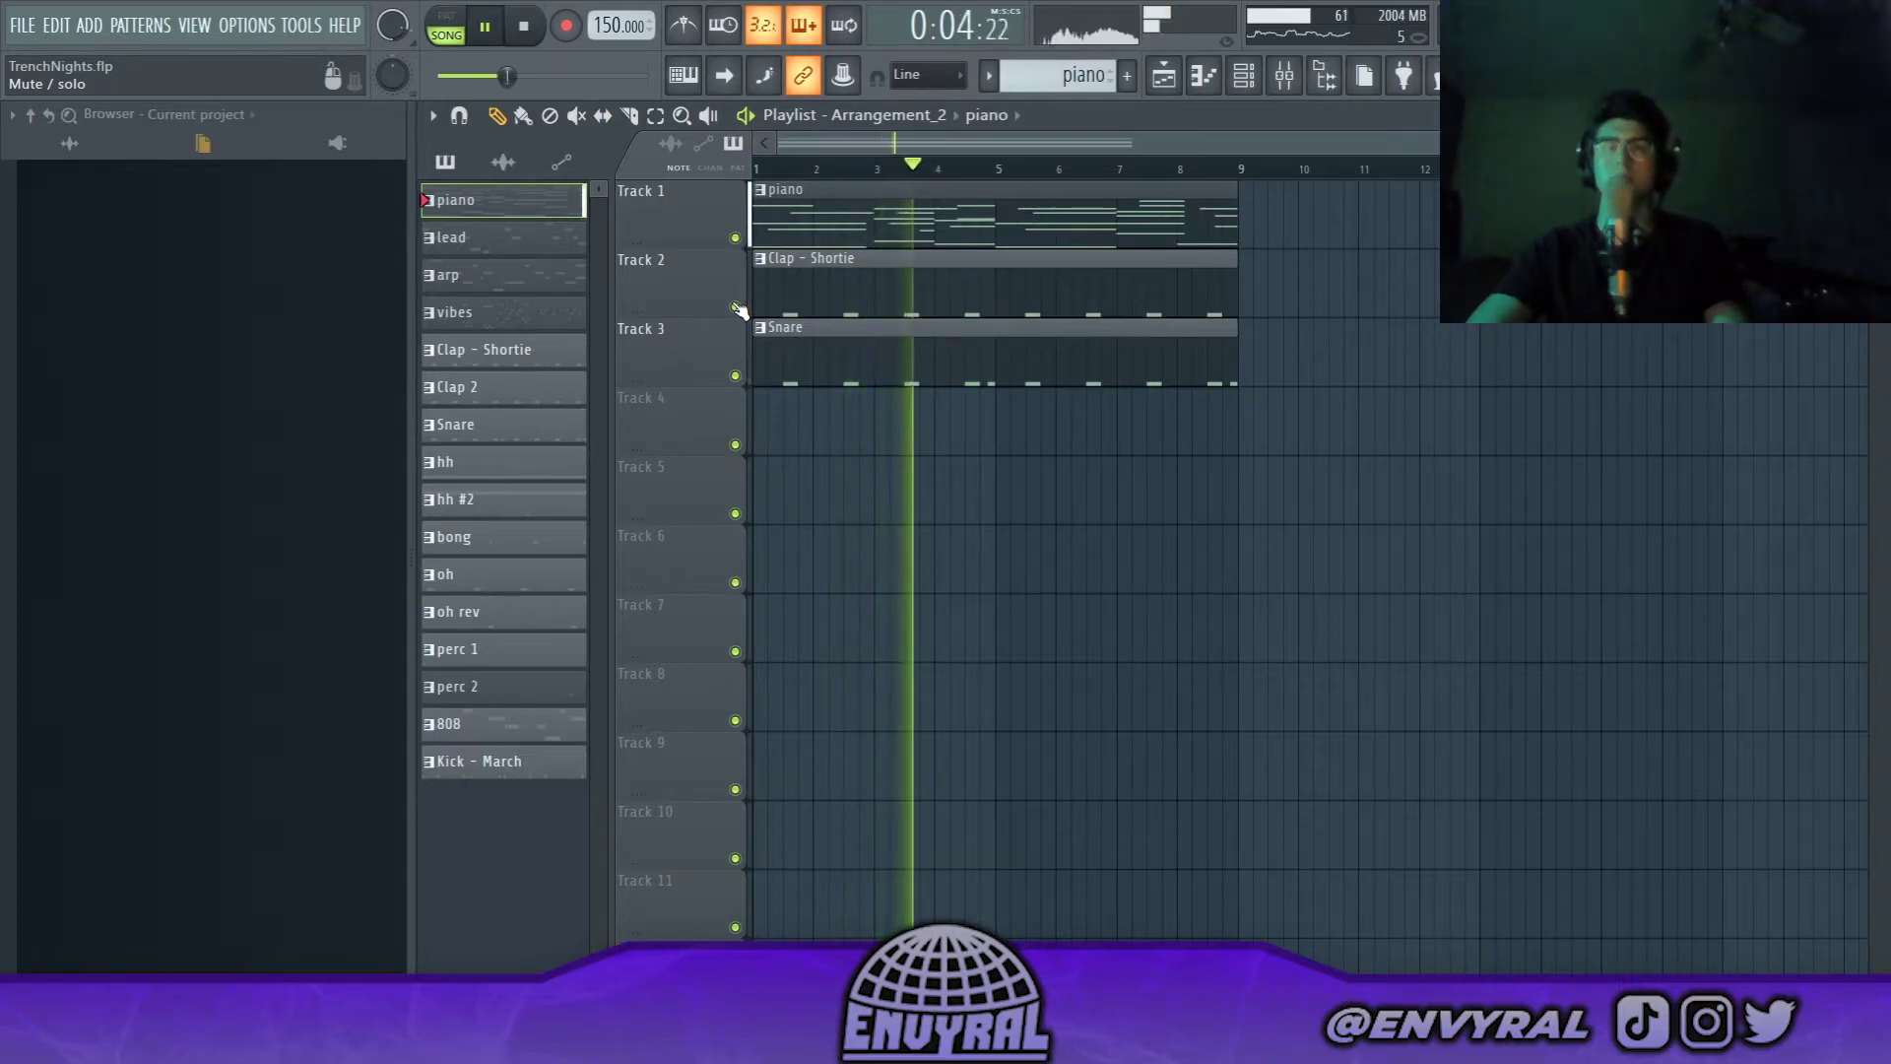
drag(511, 473, 855, 426)
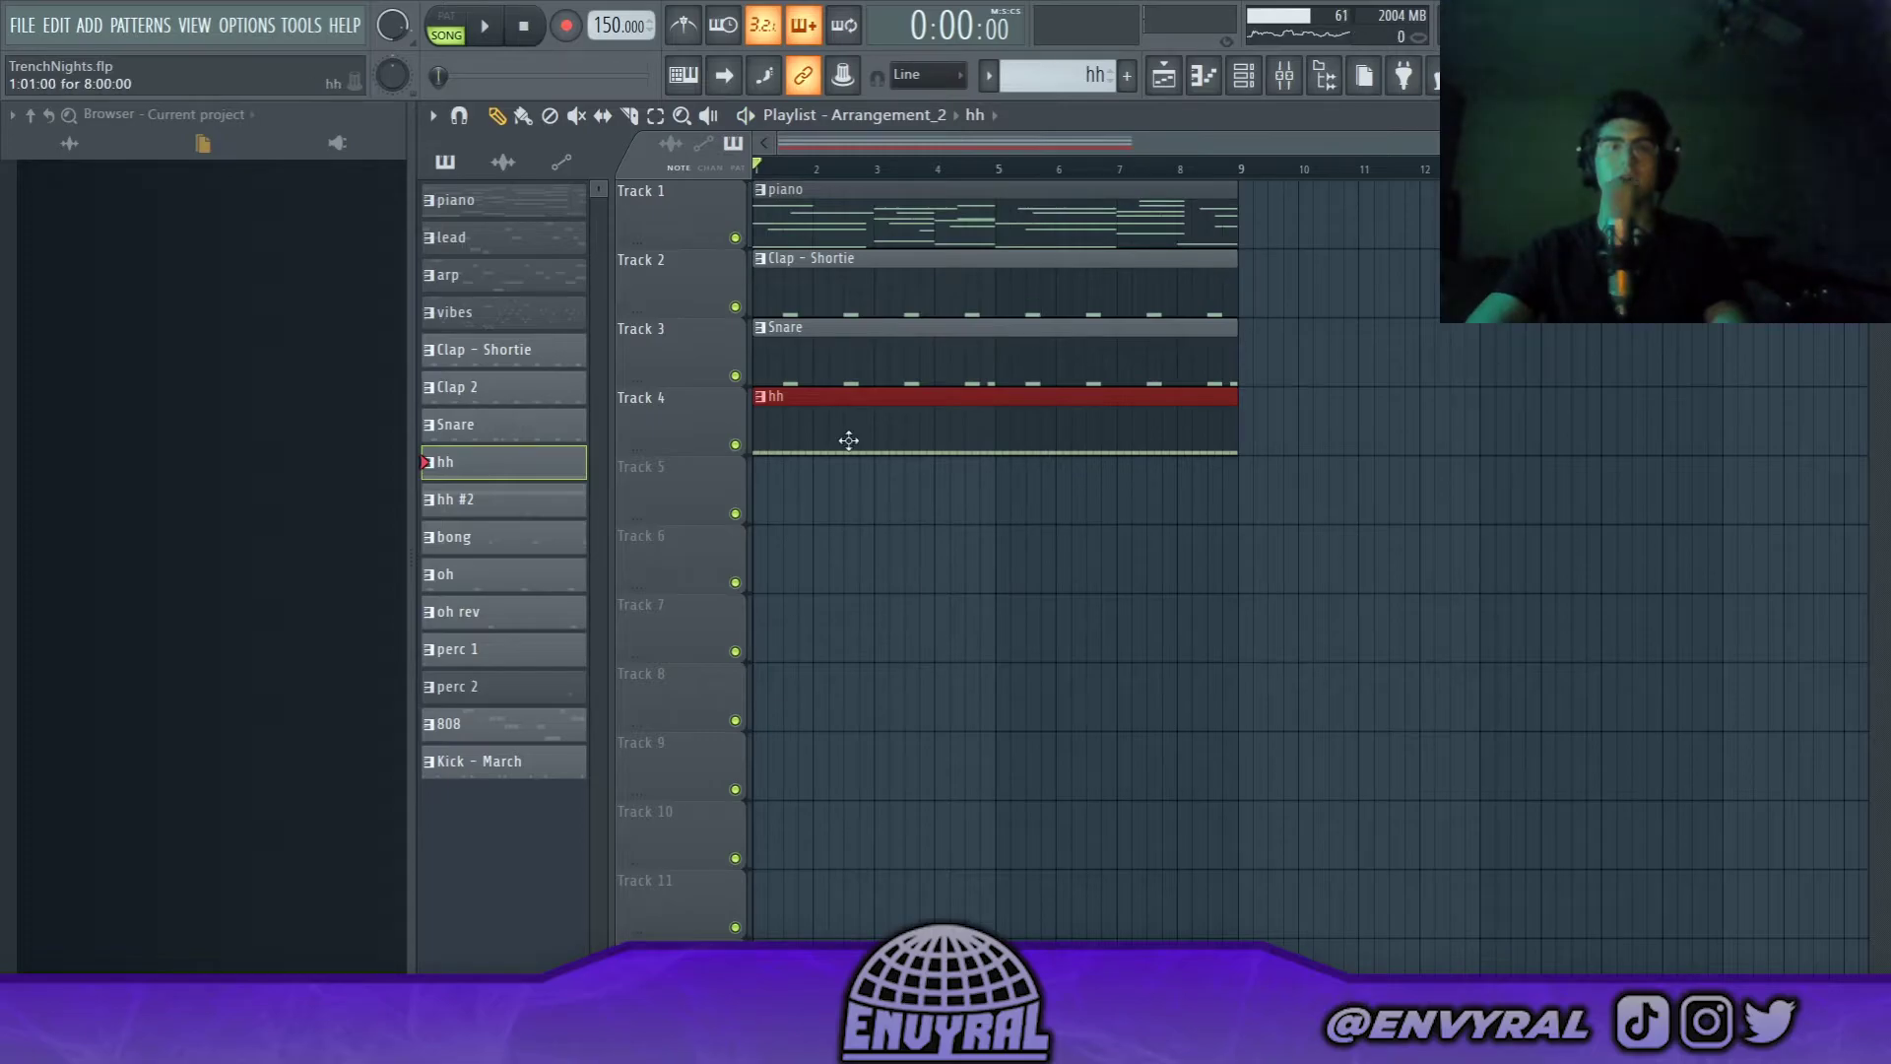
double_click(848, 440)
key(space)
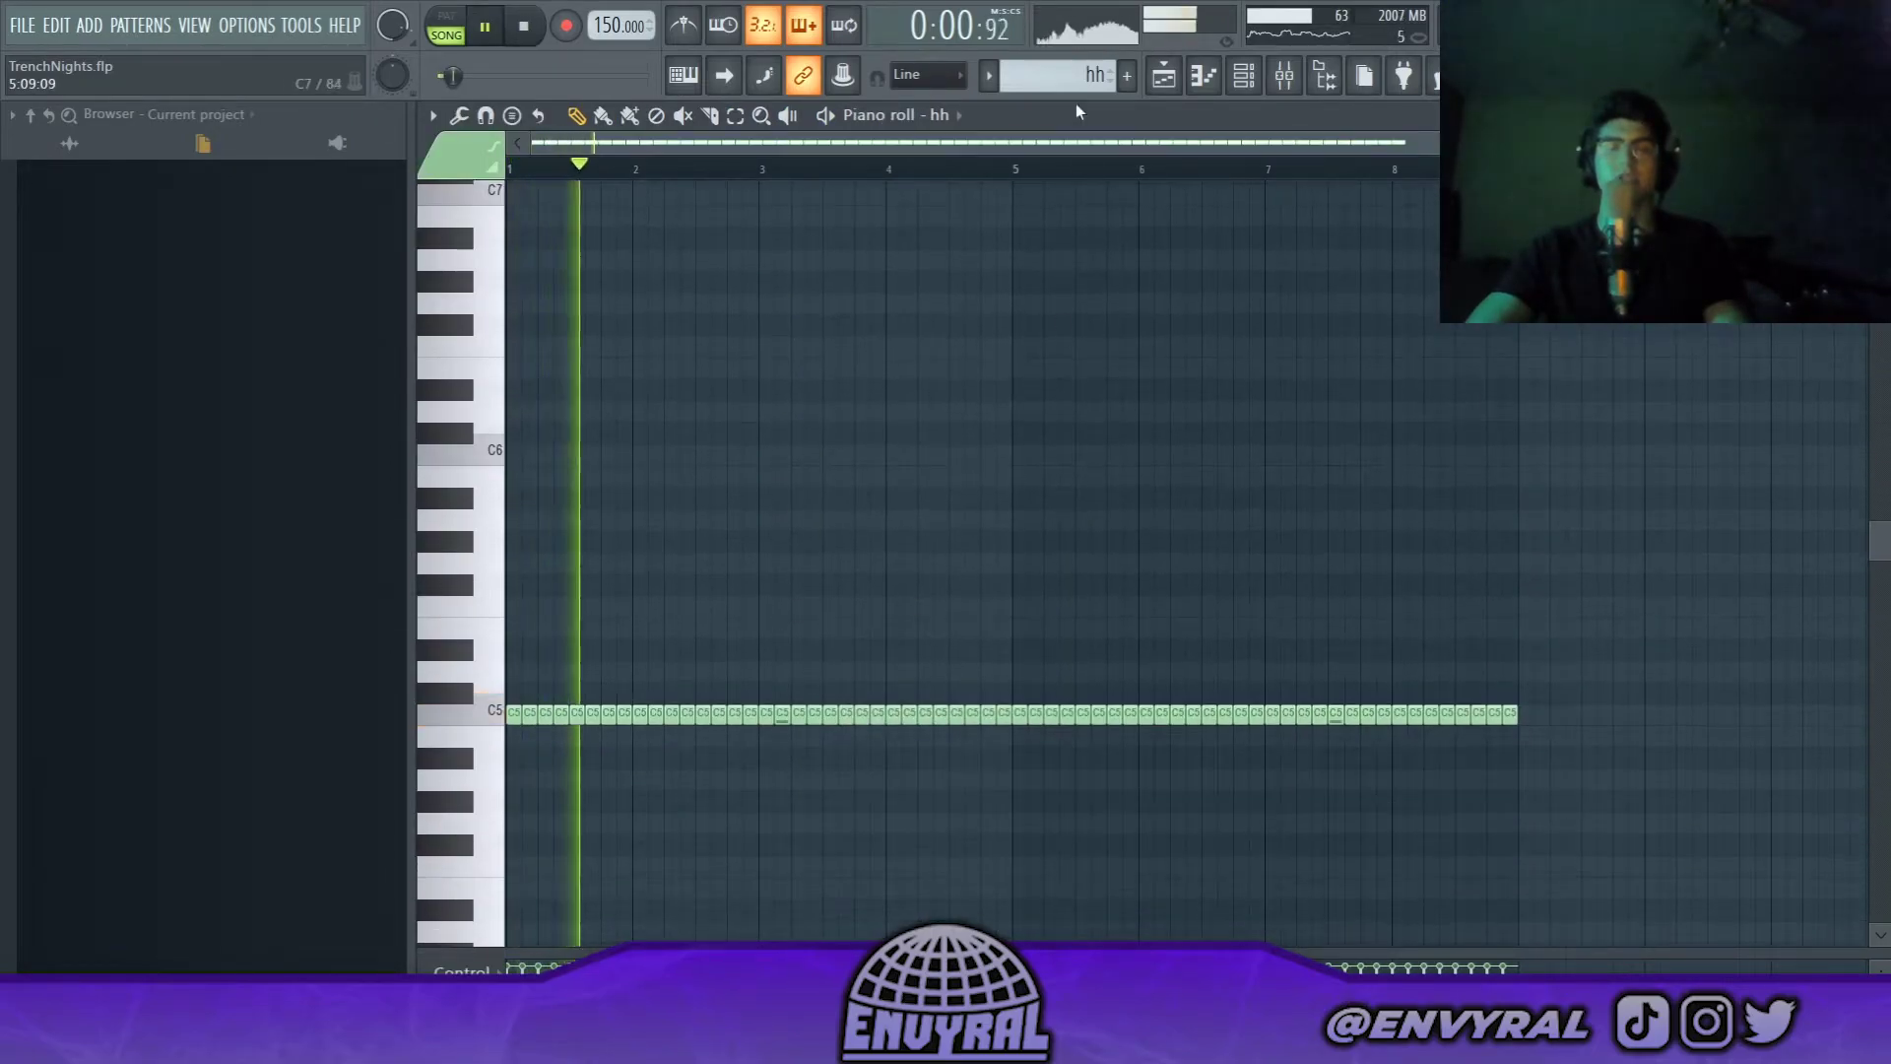
click(1178, 79)
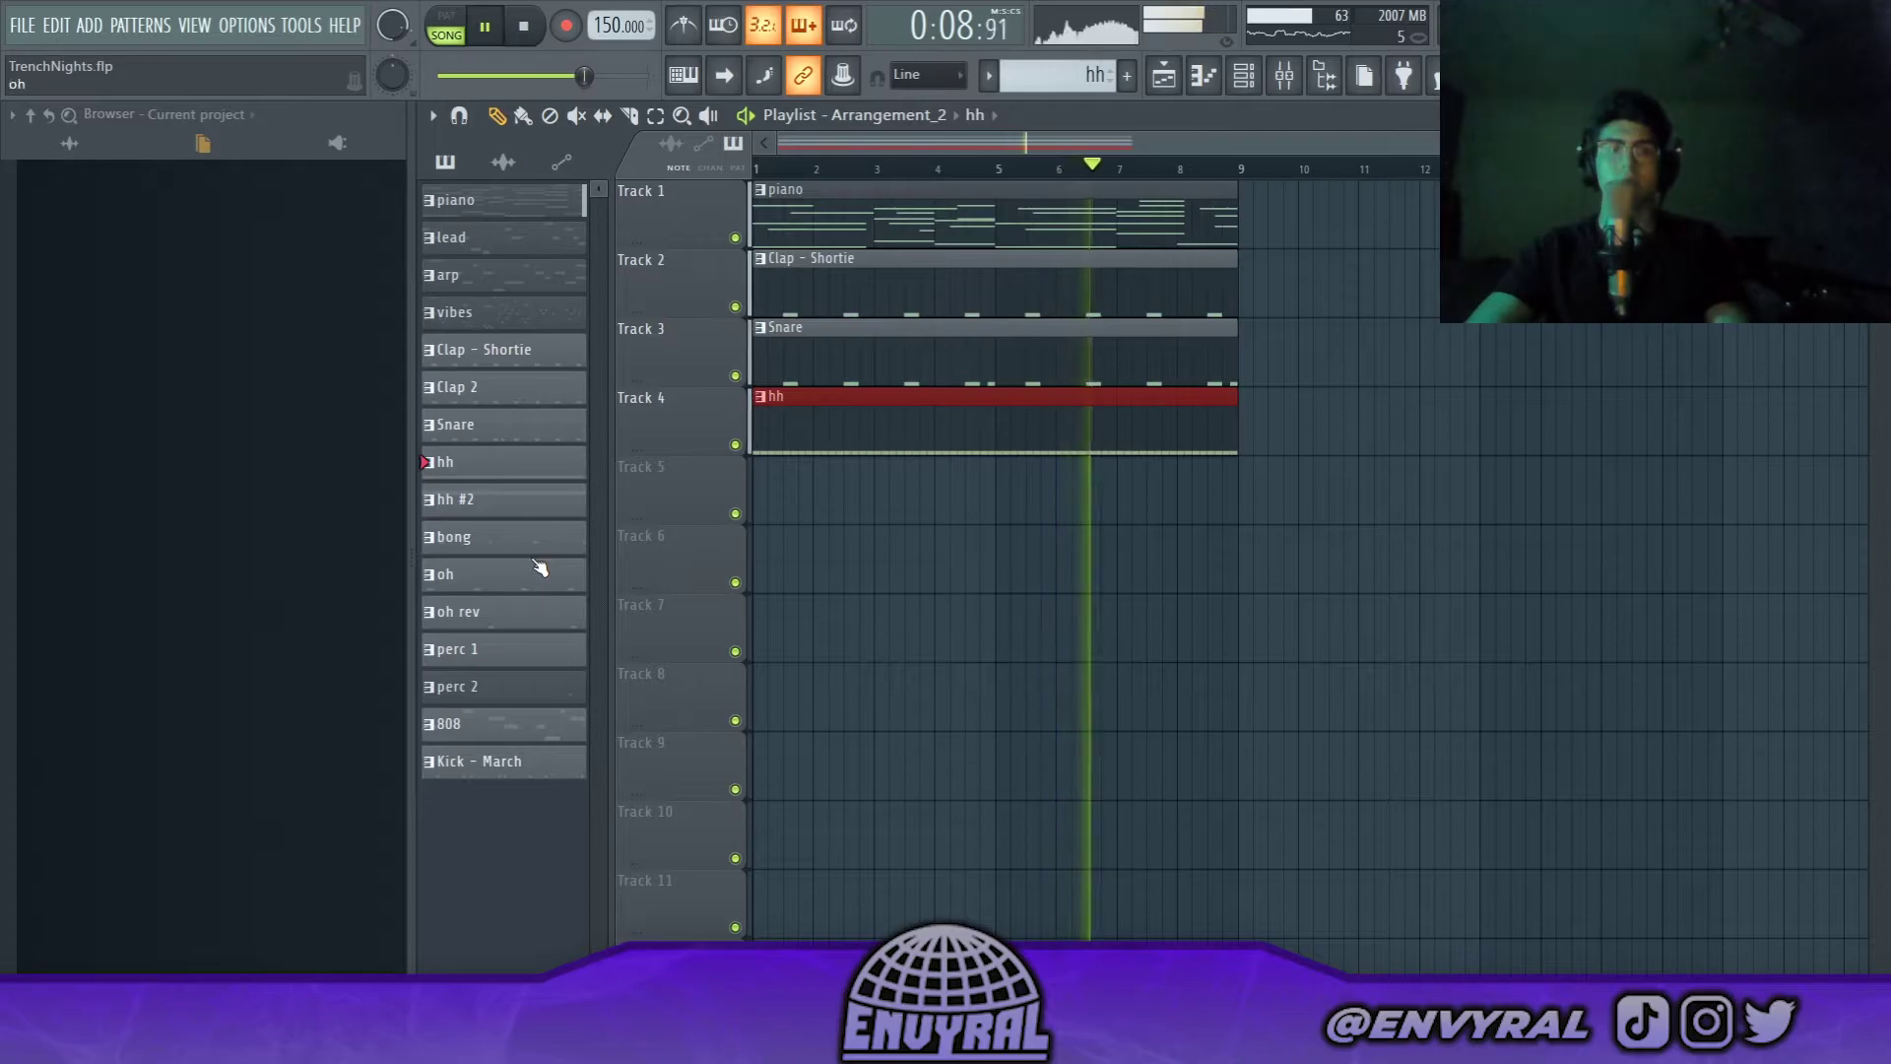
Place the 808 pattern at bar 1 of Track 5 and play the arrangement while viewing the 808 notes in the piano roll
click(517, 736)
drag(765, 174, 845, 153)
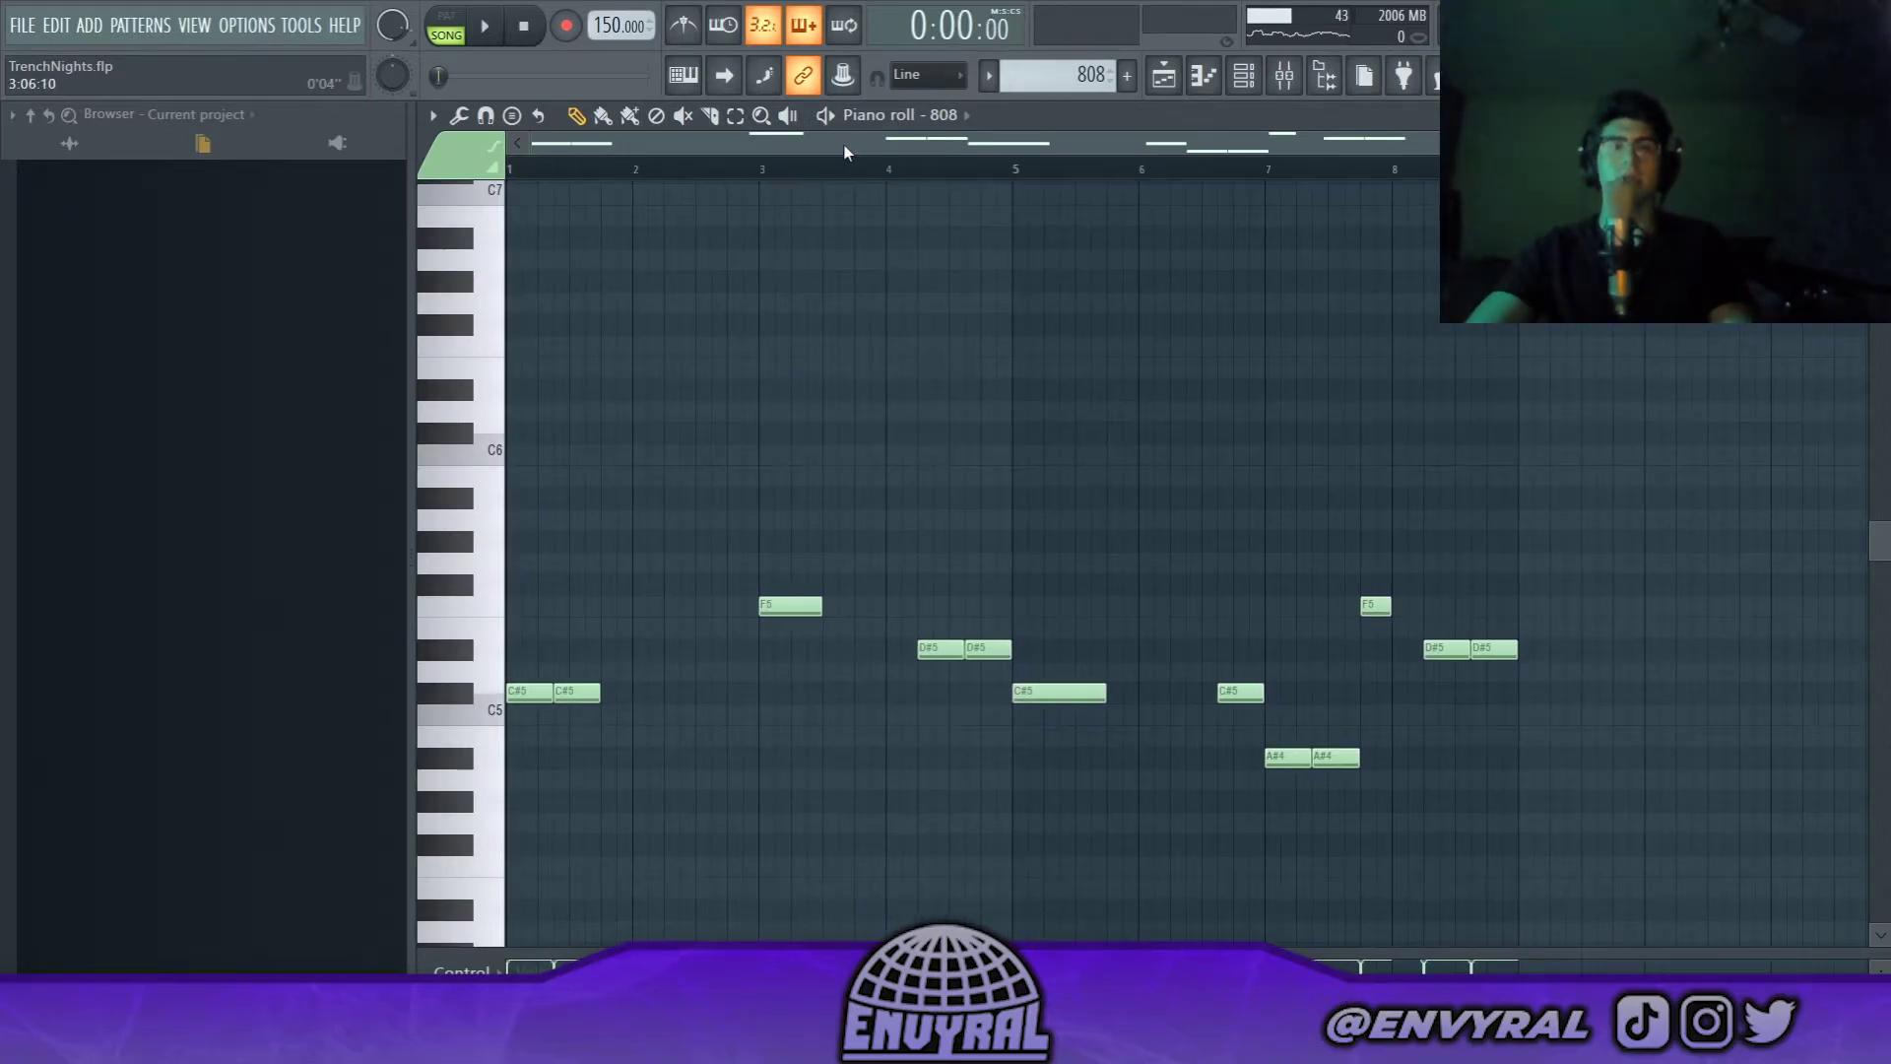
click(487, 28)
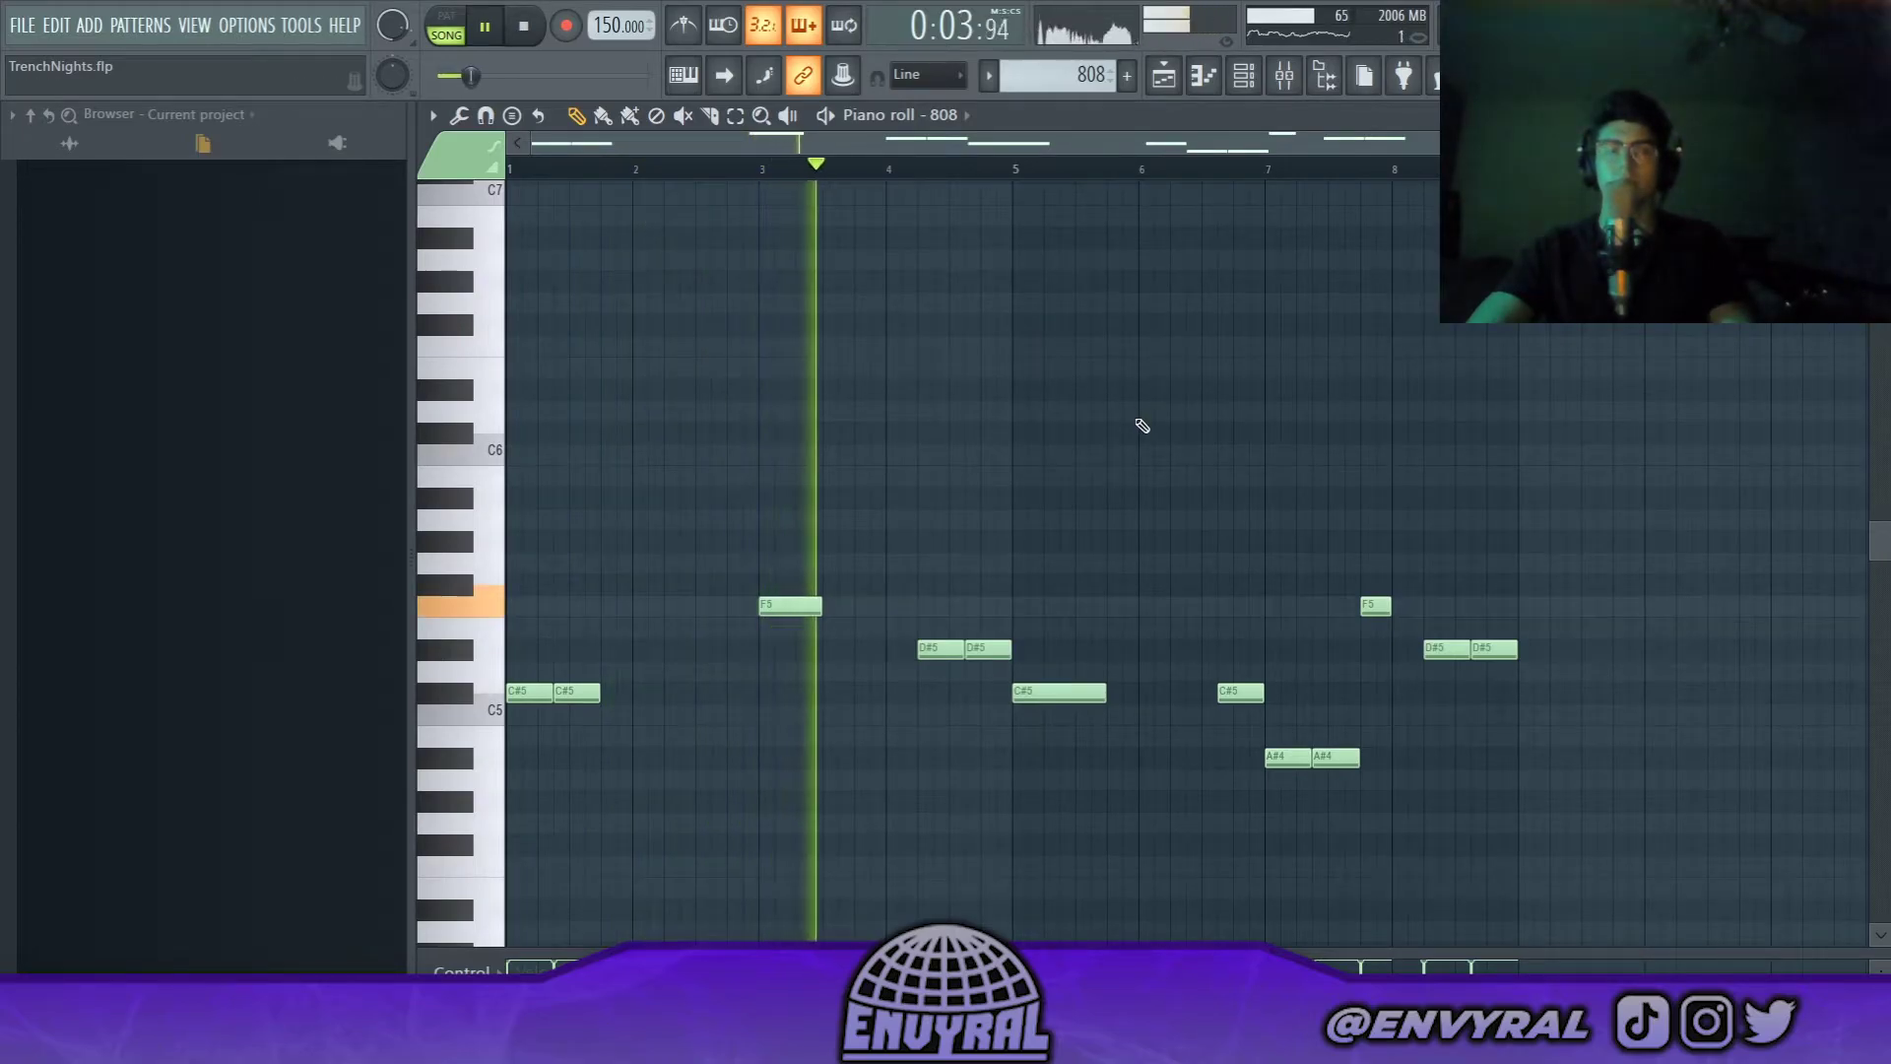
scroll(1142, 426, down, 3)
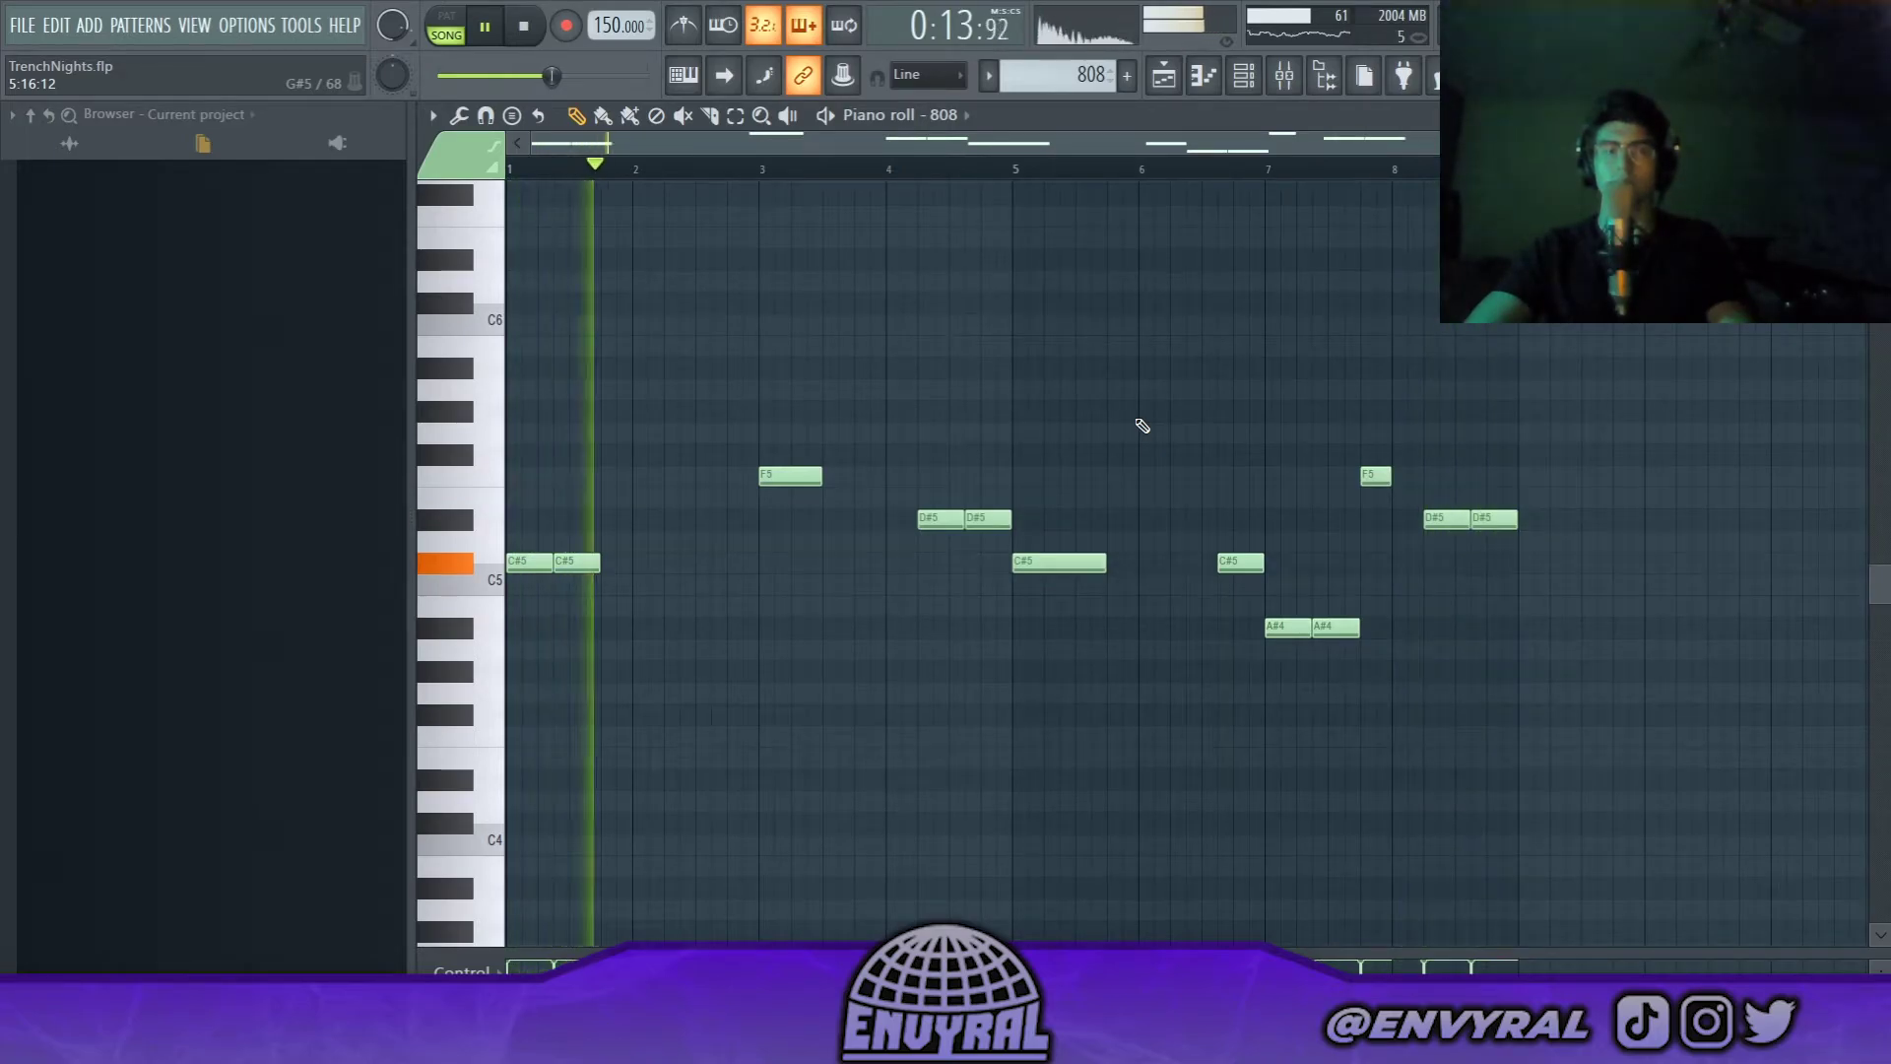
click(1164, 77)
key(space)
Place the Kick - March pattern at bar 1 of Track 6 and play it while viewing the kick notes in the piano roll
drag(561, 761, 1261, 561)
double_click(1266, 564)
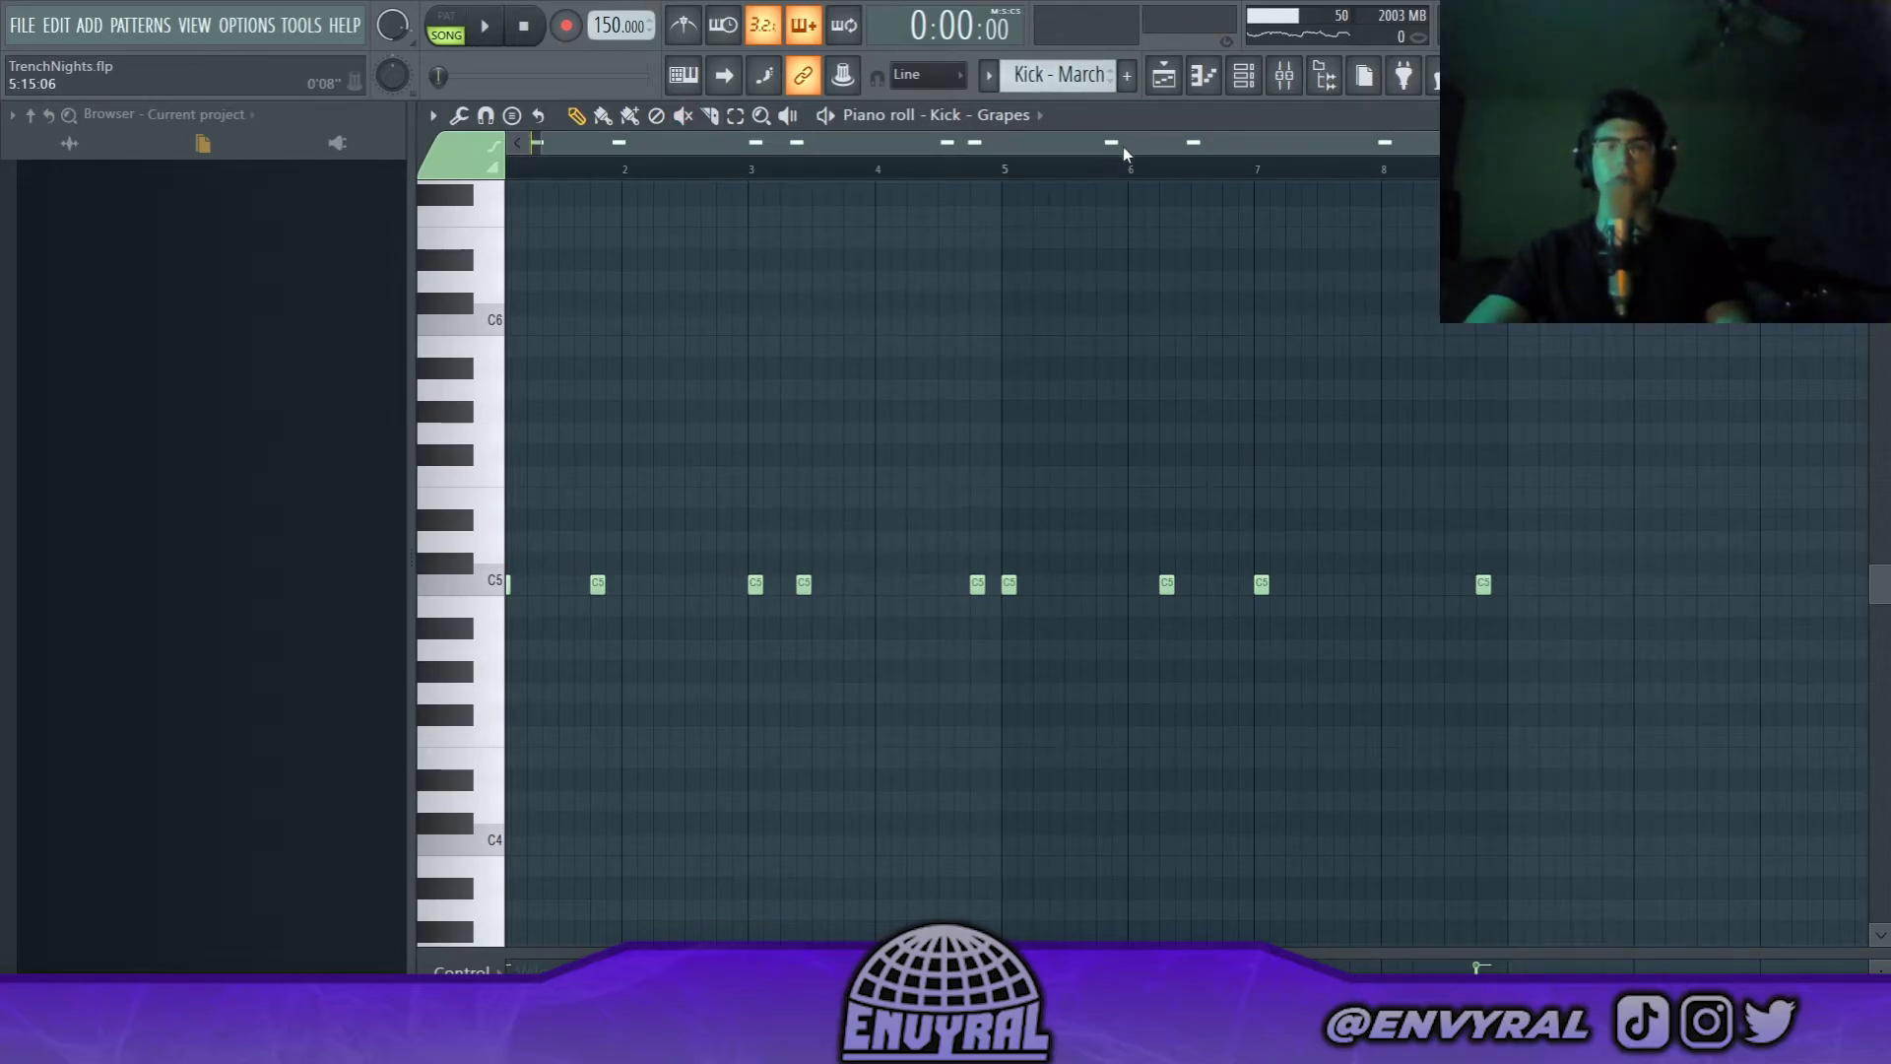
key(space)
key(space)
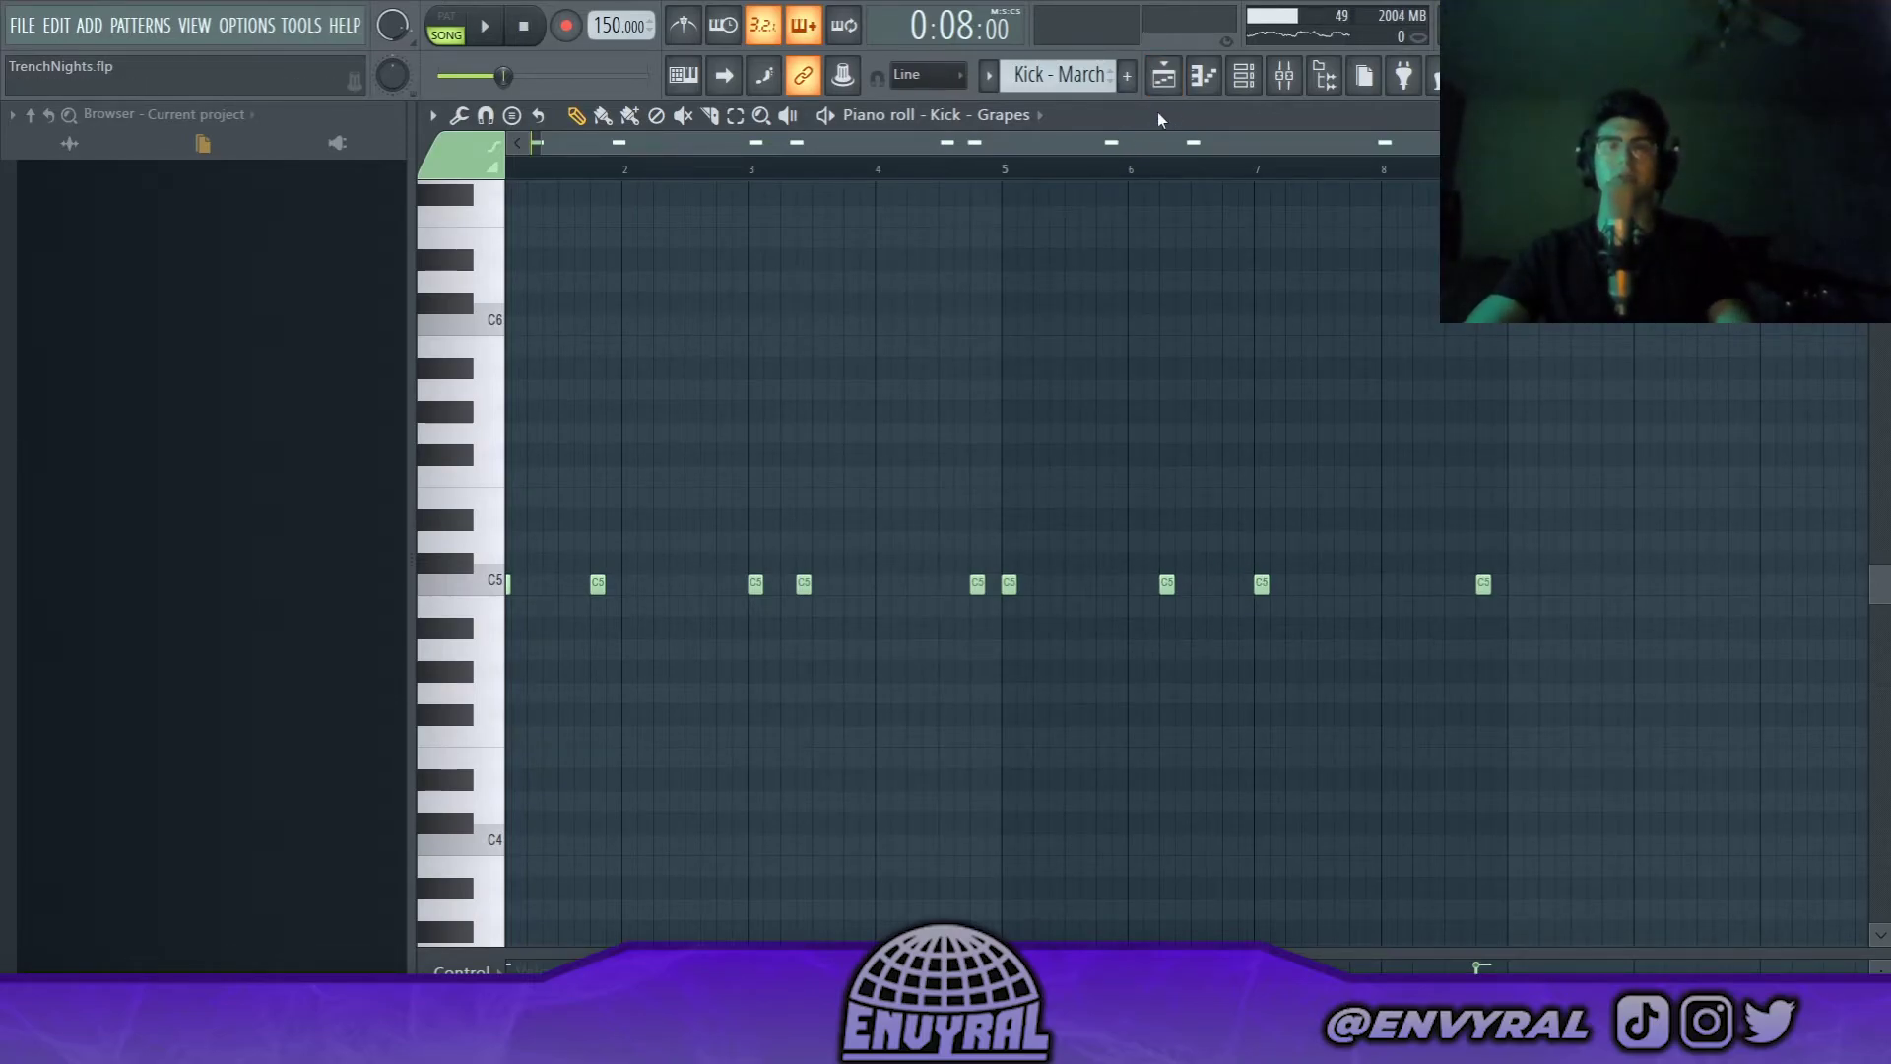
click(1164, 77)
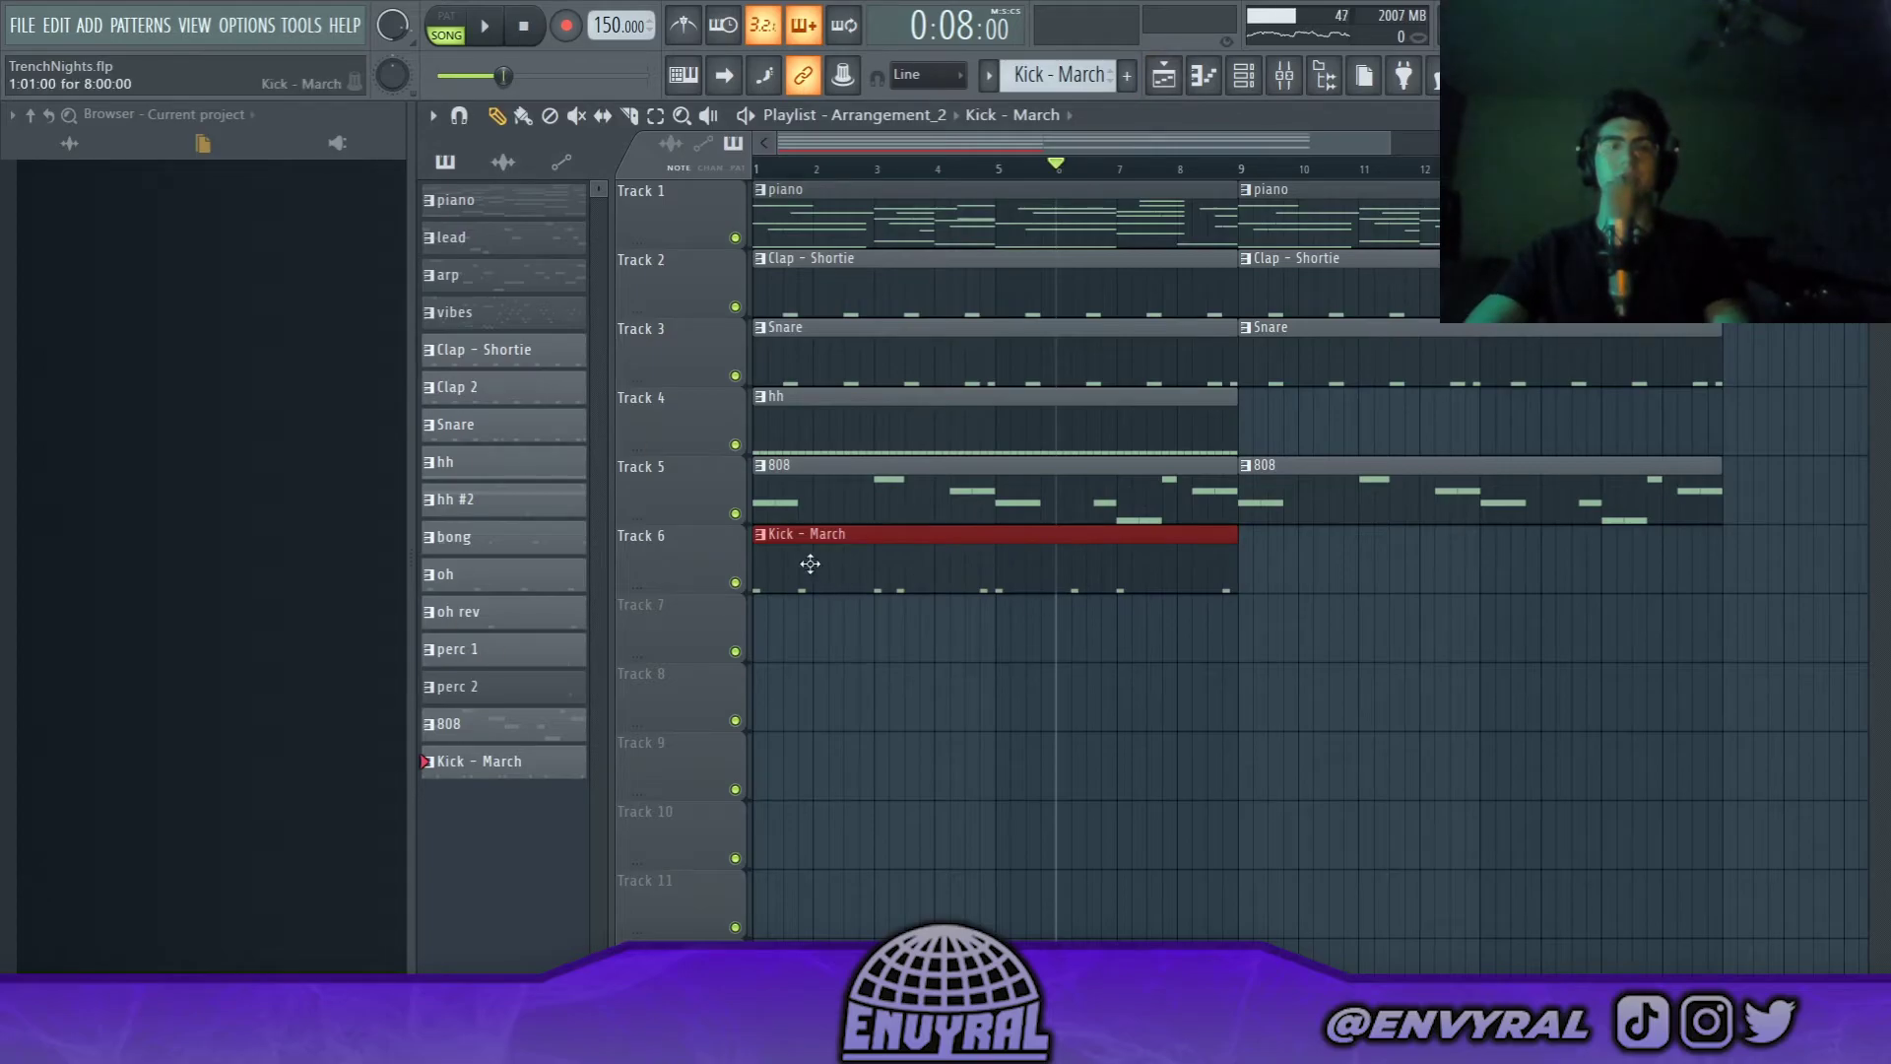
Place the hh #2 pattern at bar 9 of Track 4 and play from there while following its hi-hat rolls in the piano roll
drag(1399, 365, 1239, 414)
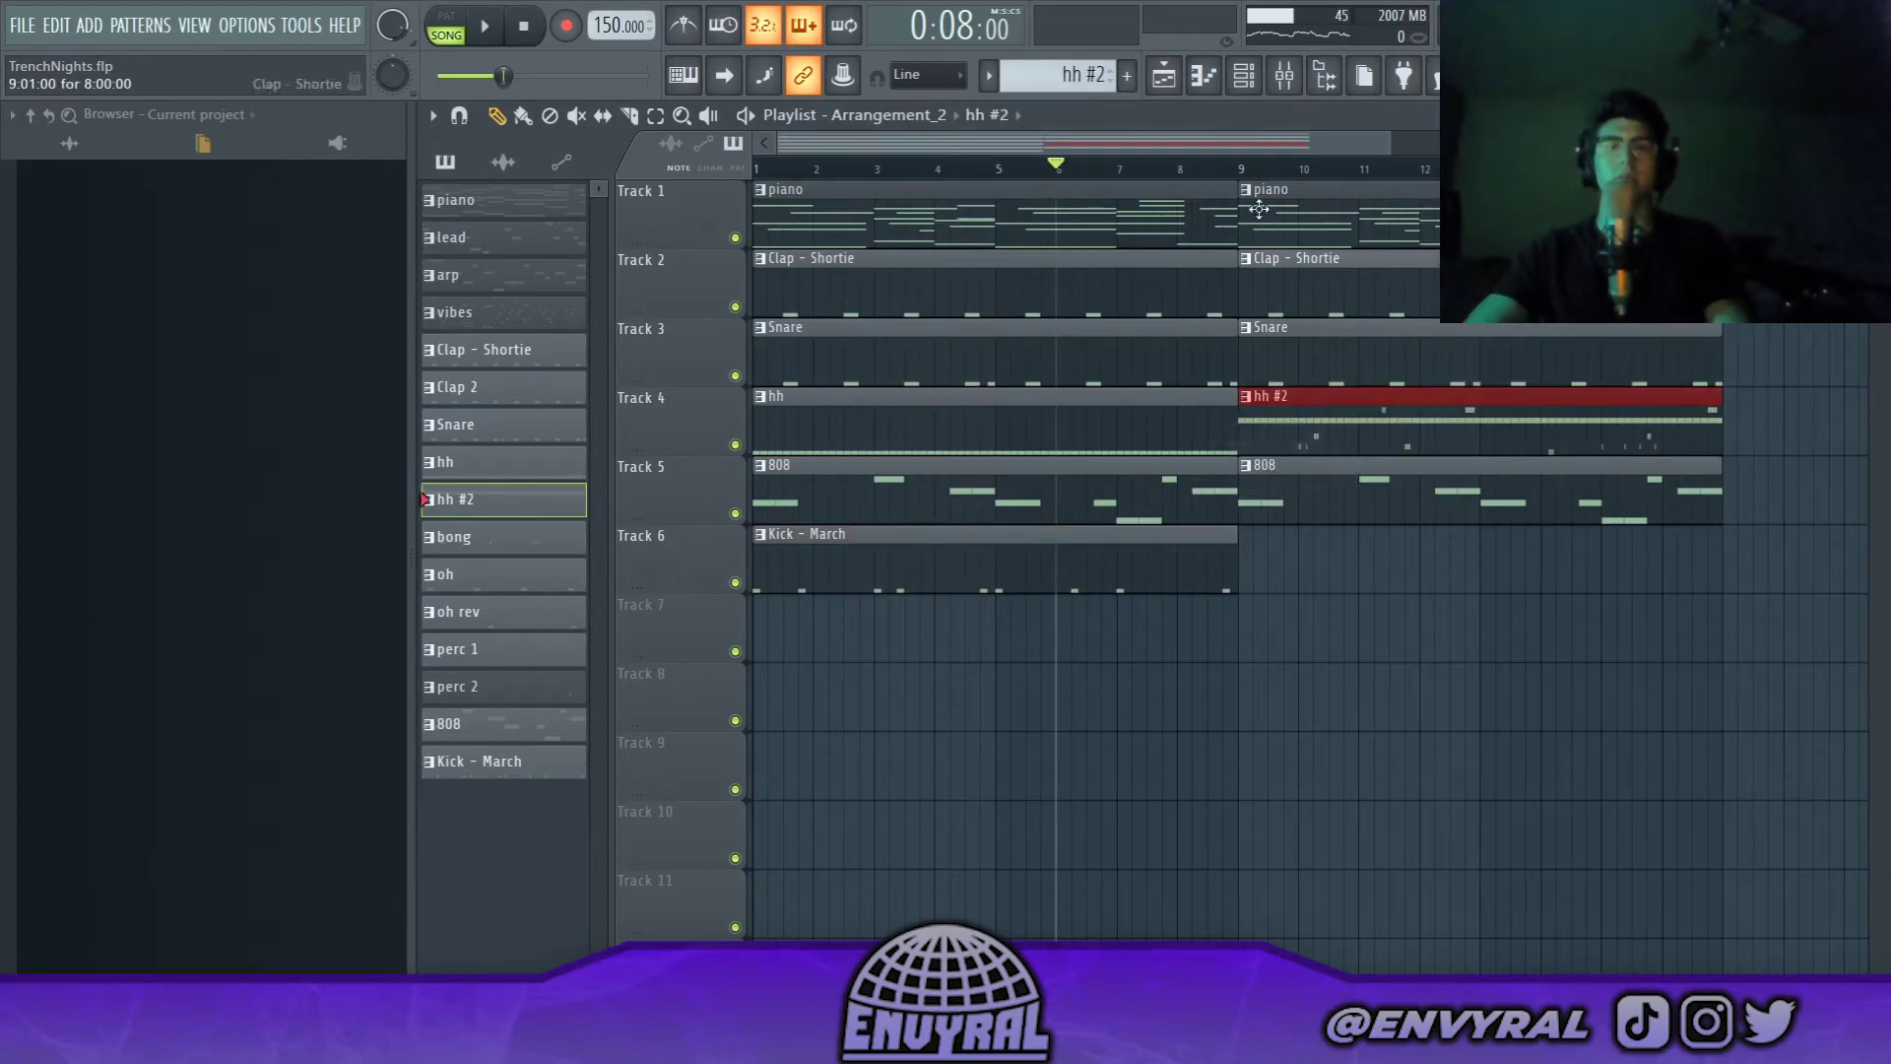
double_click(1273, 415)
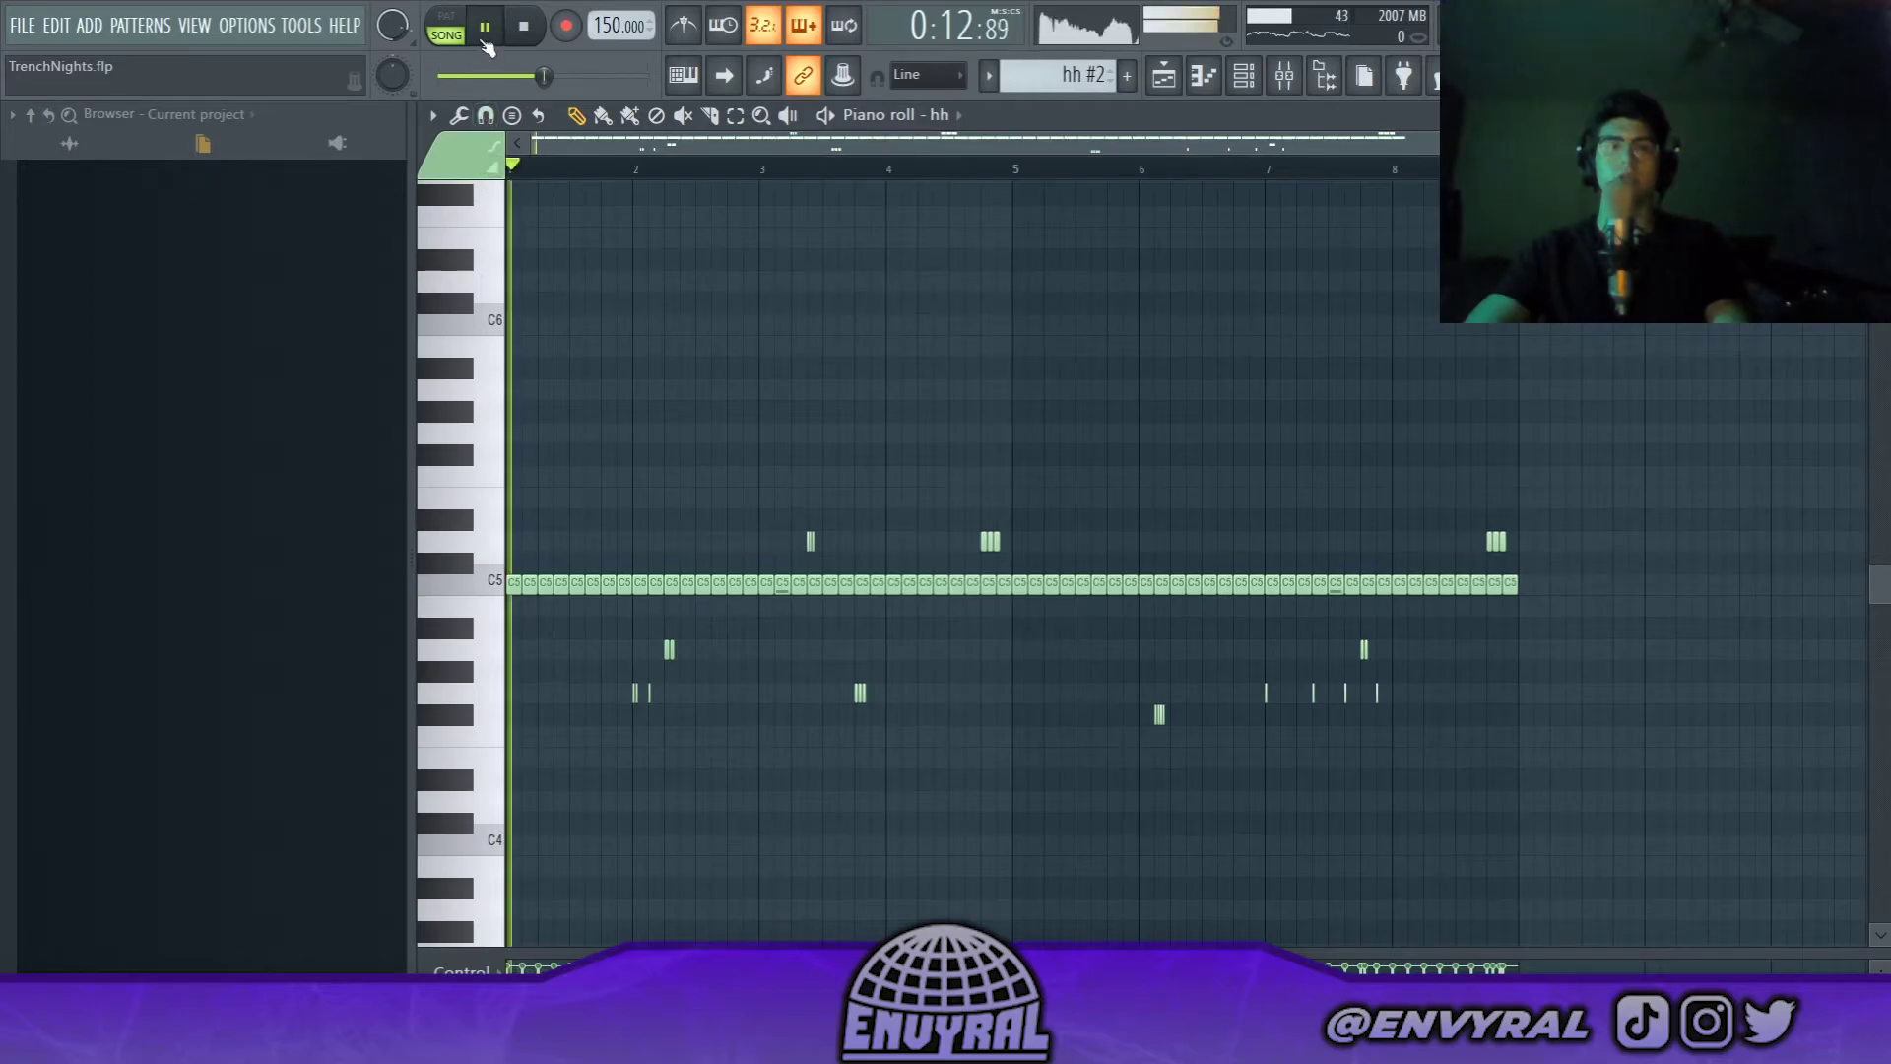
scroll(646, 186, up, 2)
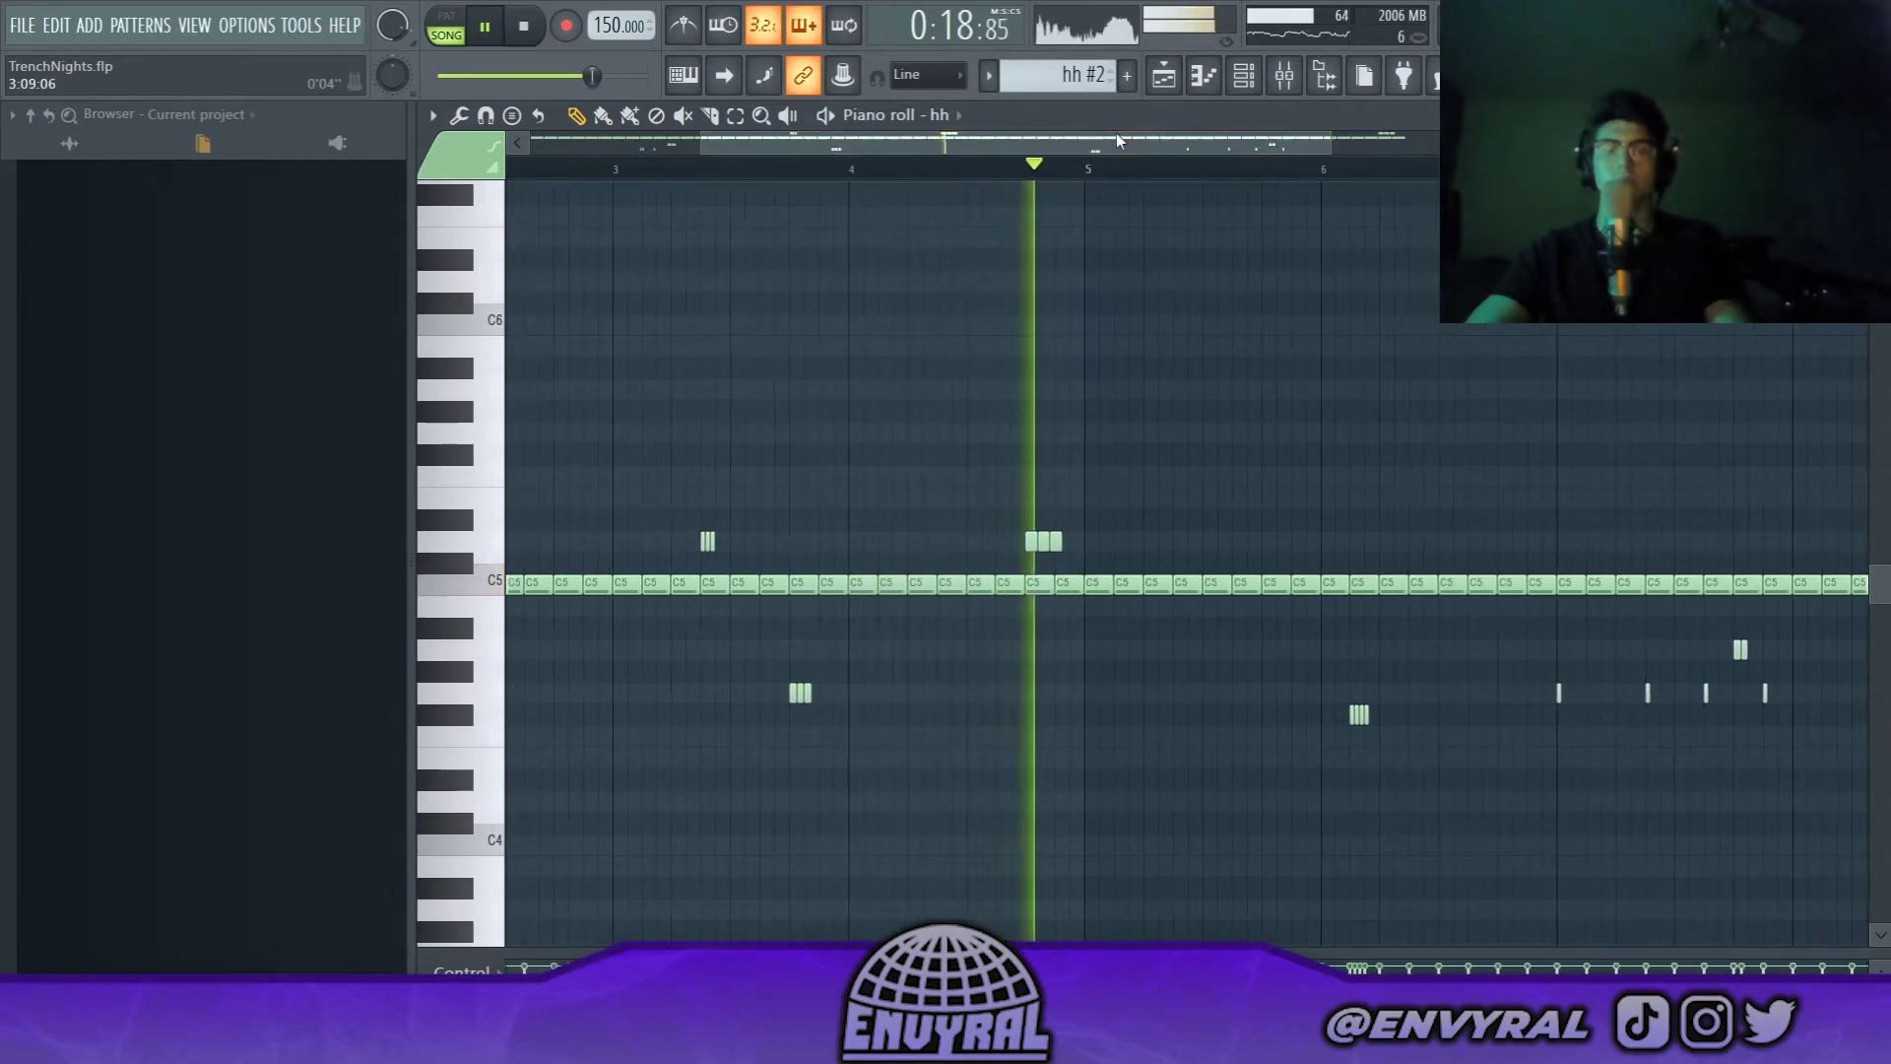
drag(1061, 132, 1297, 145)
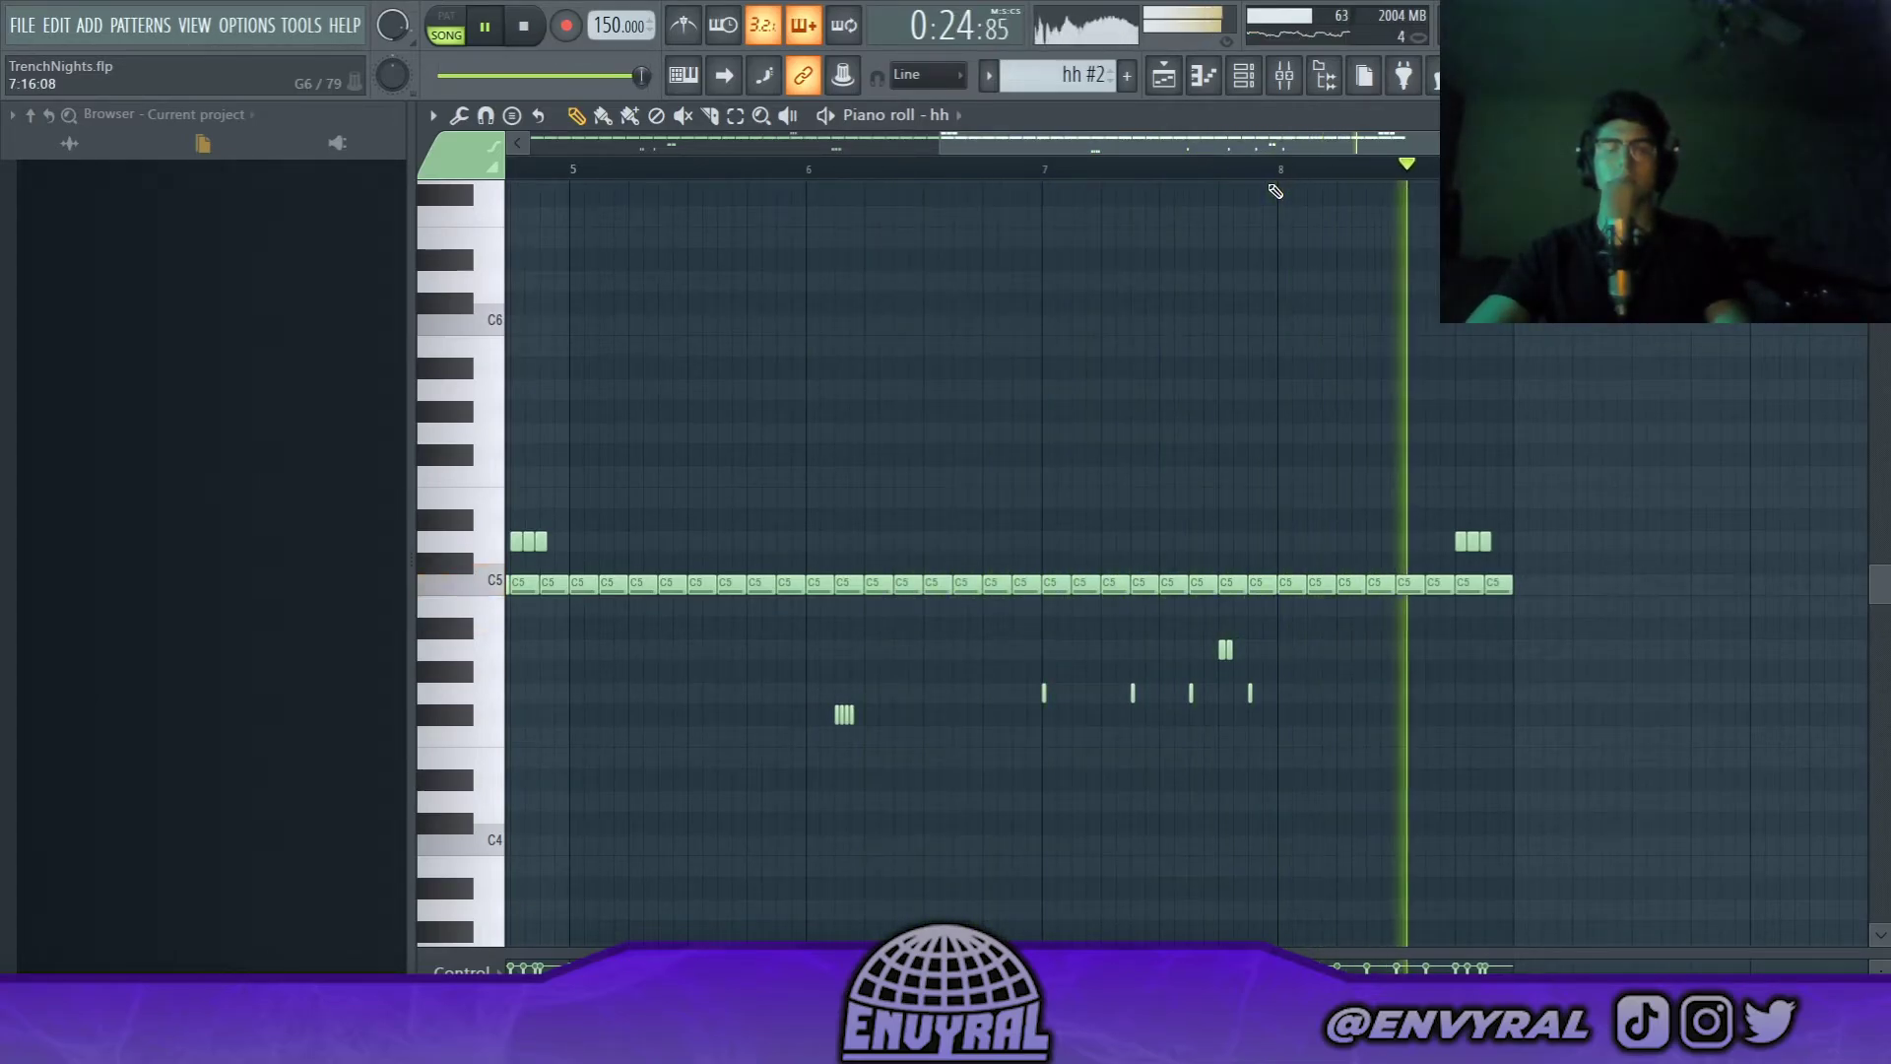
key(space)
click(1162, 81)
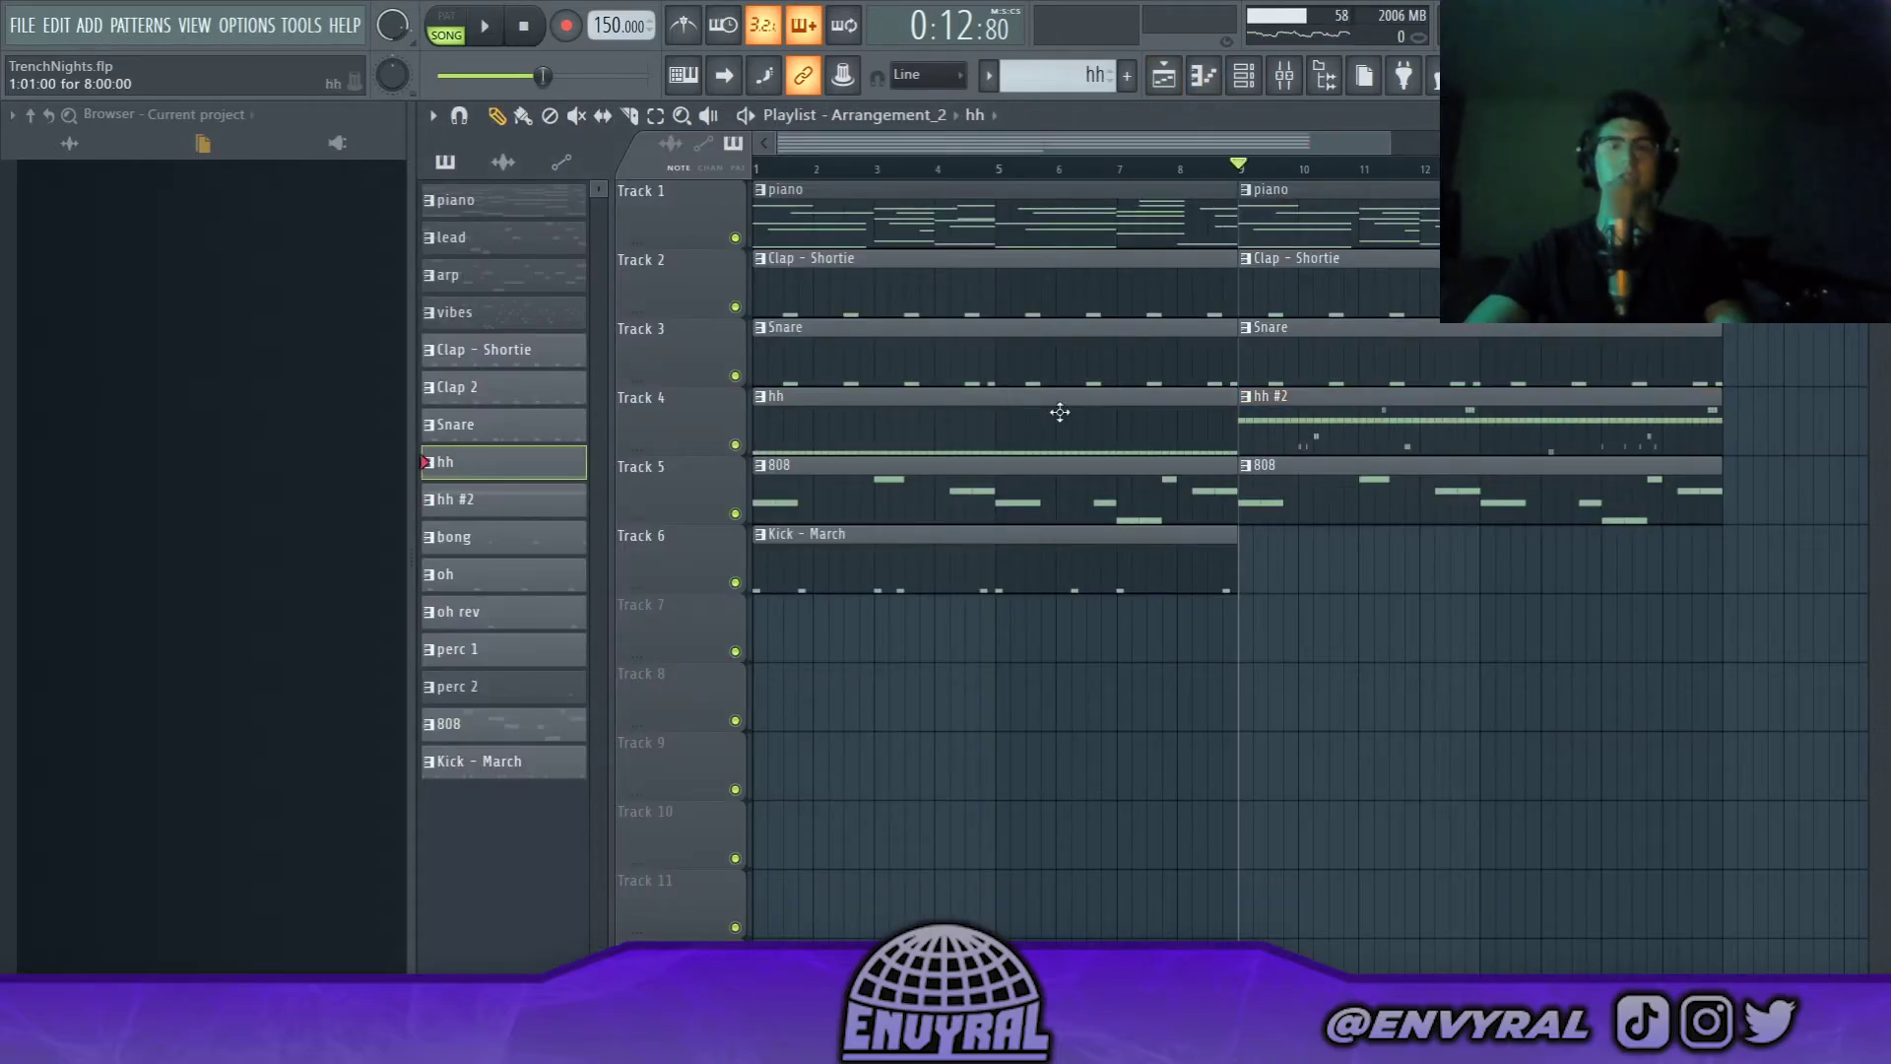
Examine the hi-hat rolls of hh #2 in the piano roll, using a 1/6 step snap for the D5 notes before bar 5
double_click(1386, 422)
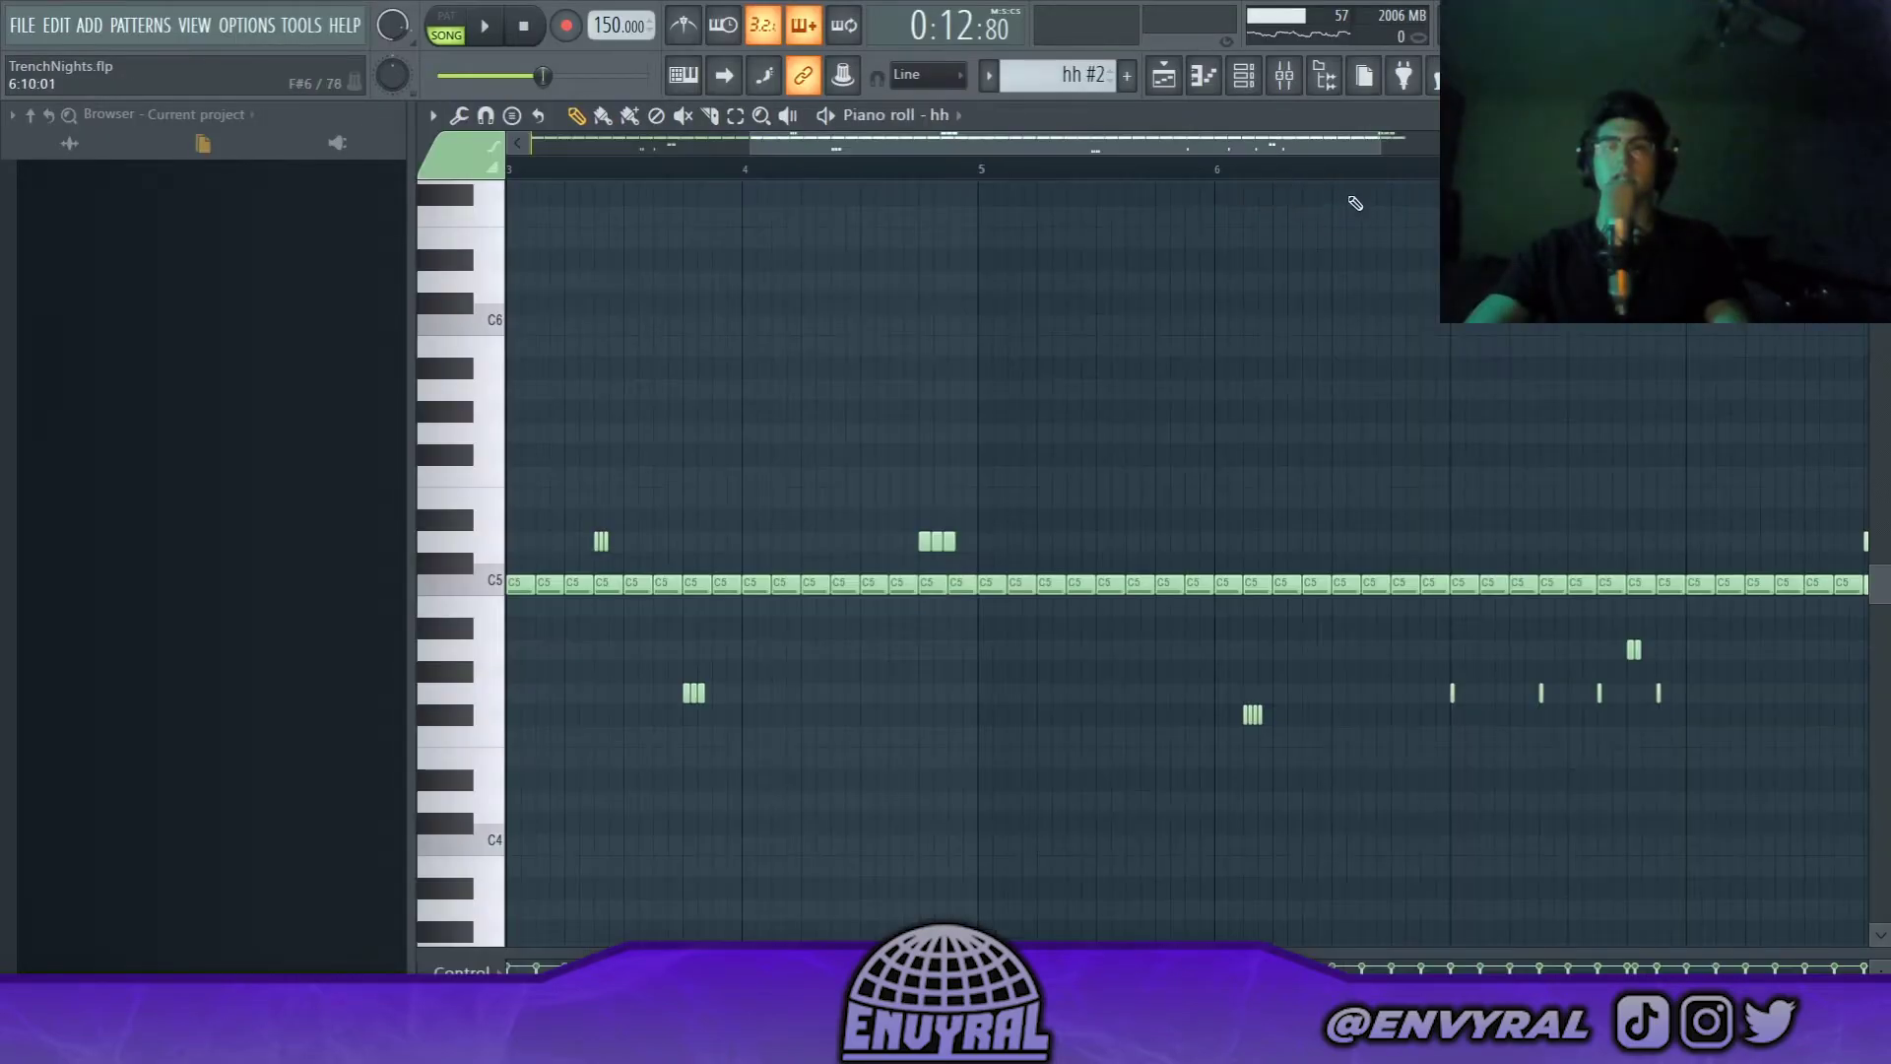
scroll(998, 162, left, 2)
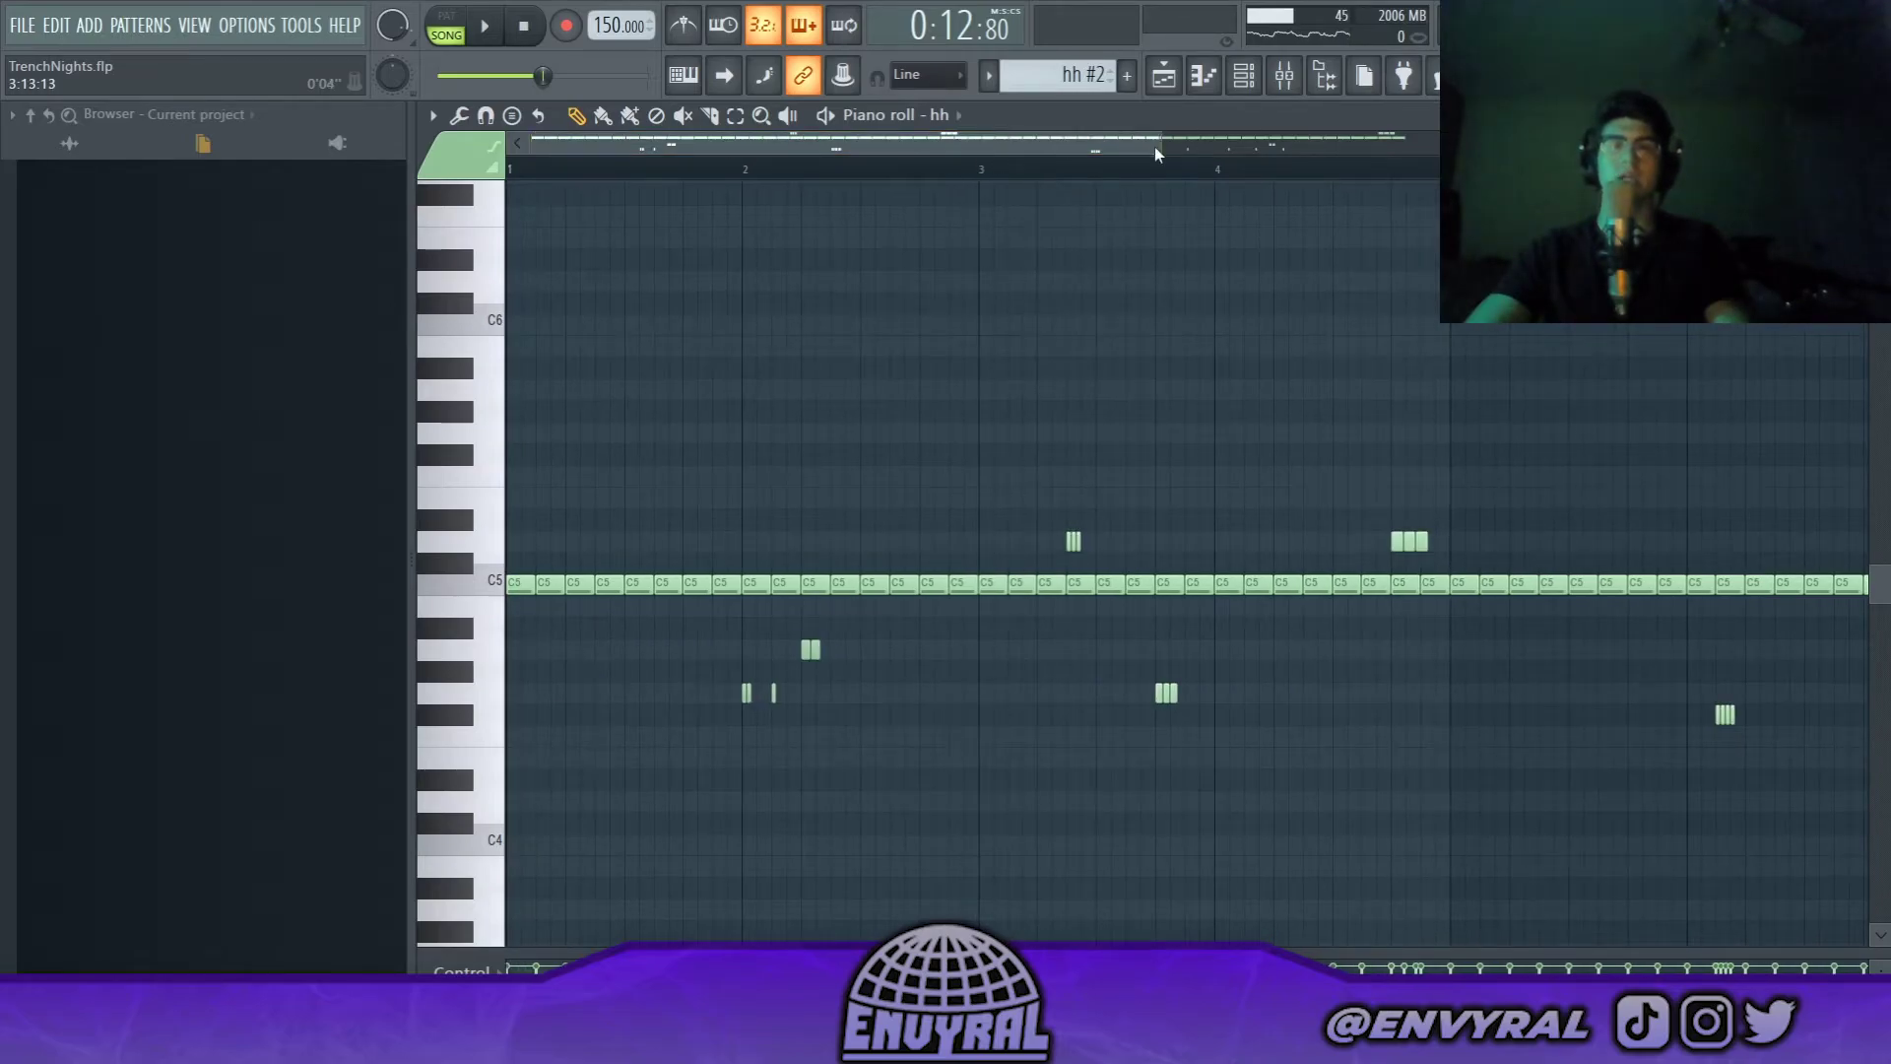
scroll(1157, 153, right, 4)
drag(954, 143, 537, 143)
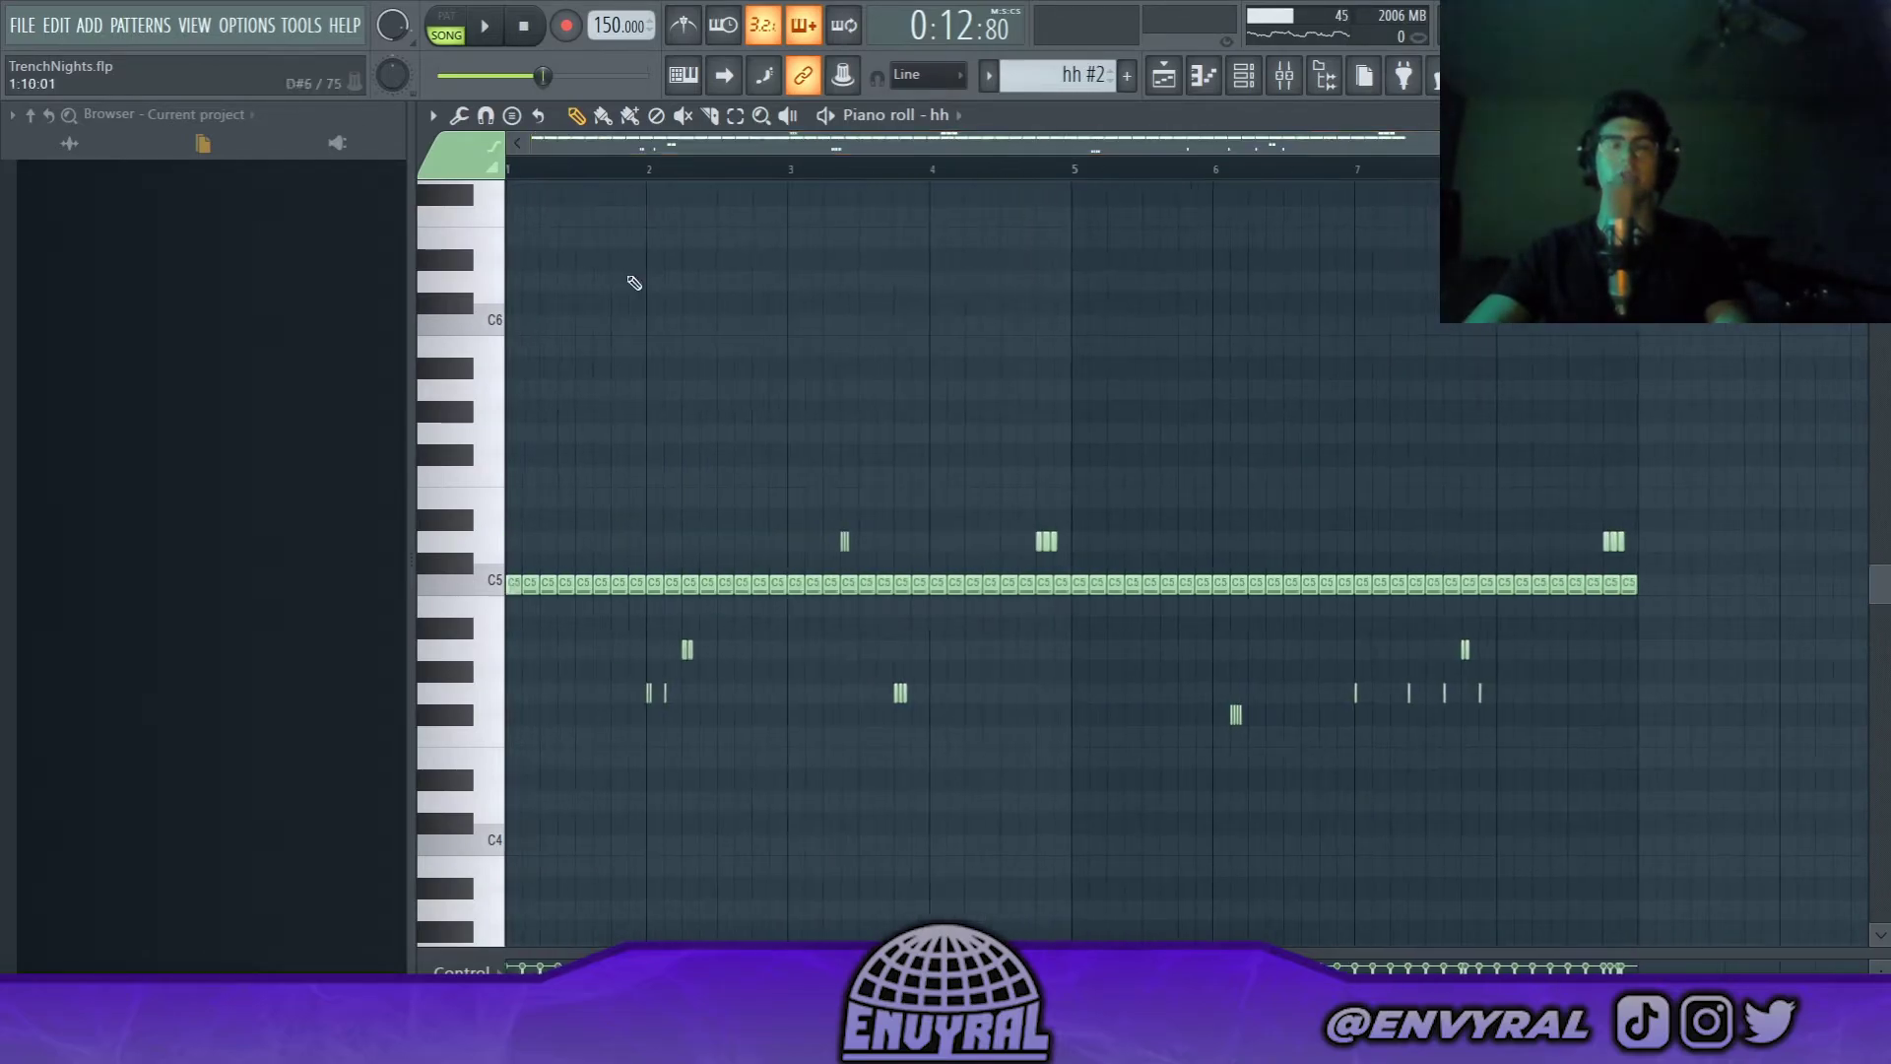
scroll(955, 138, up, 5)
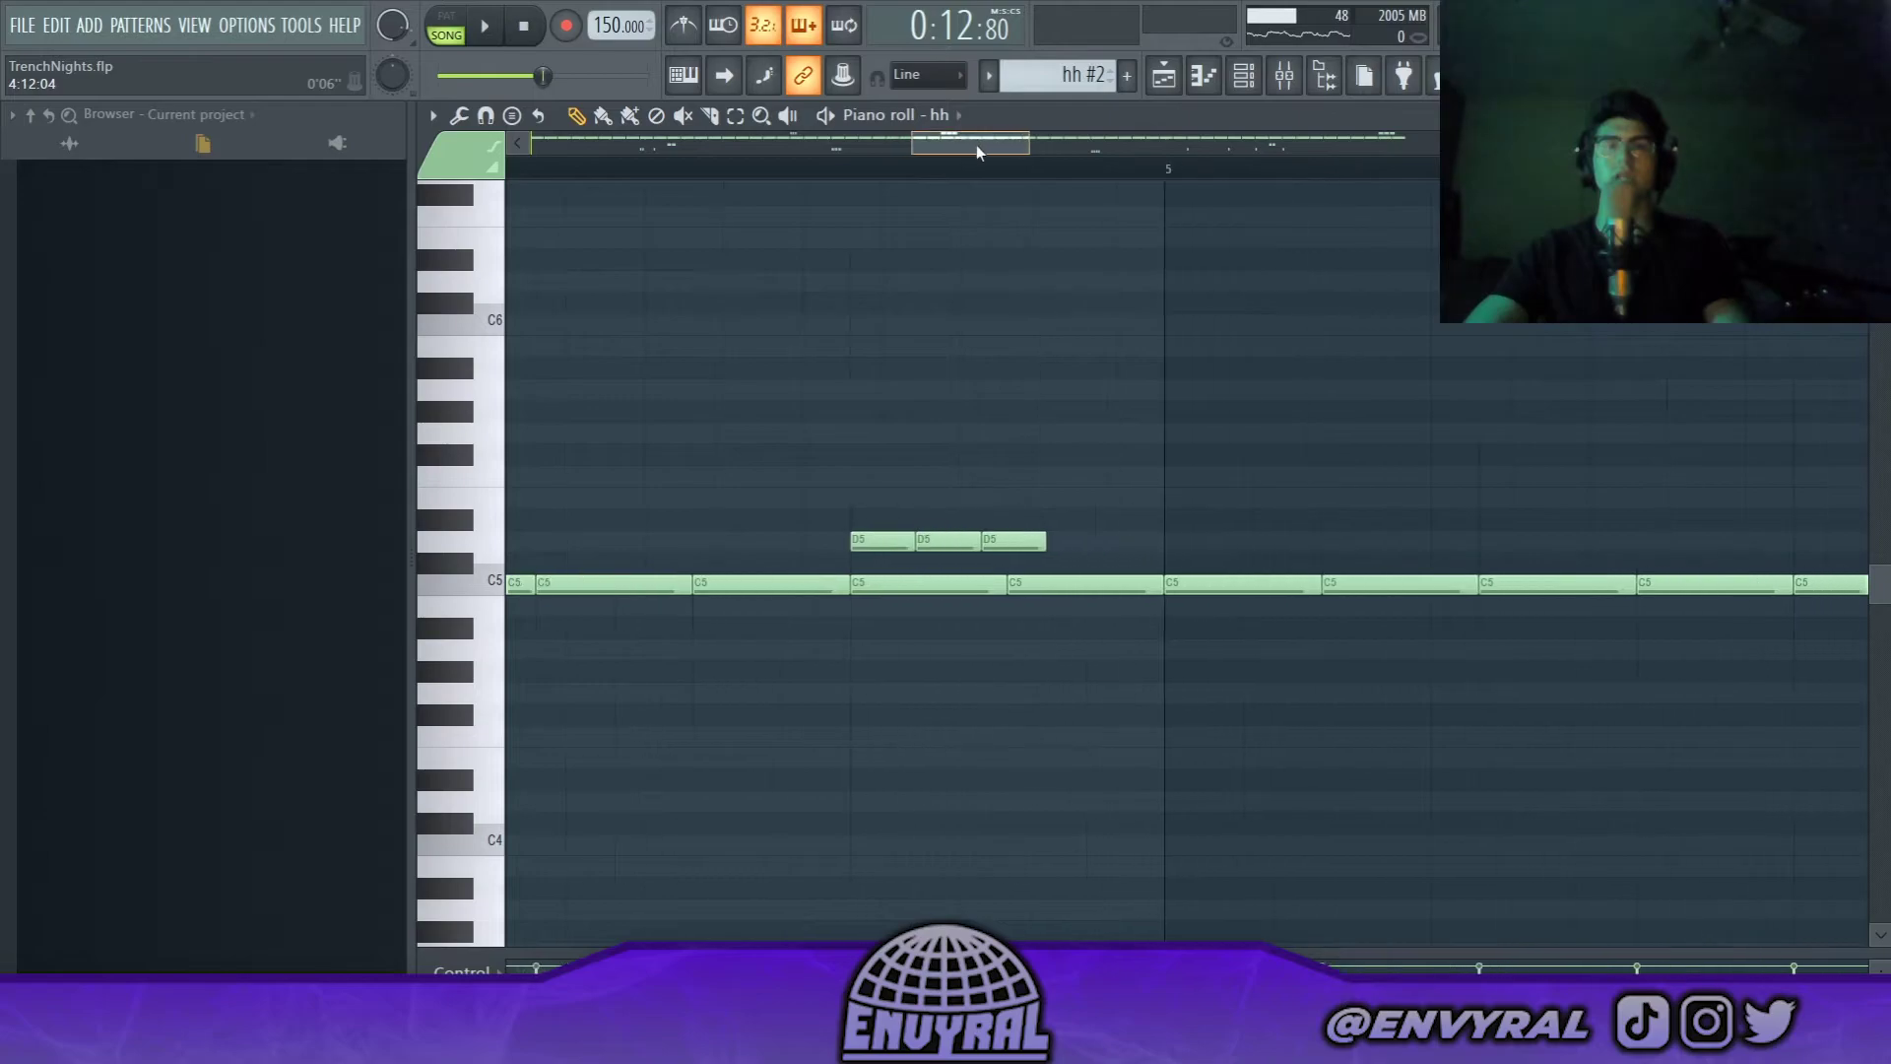
click(950, 76)
click(943, 174)
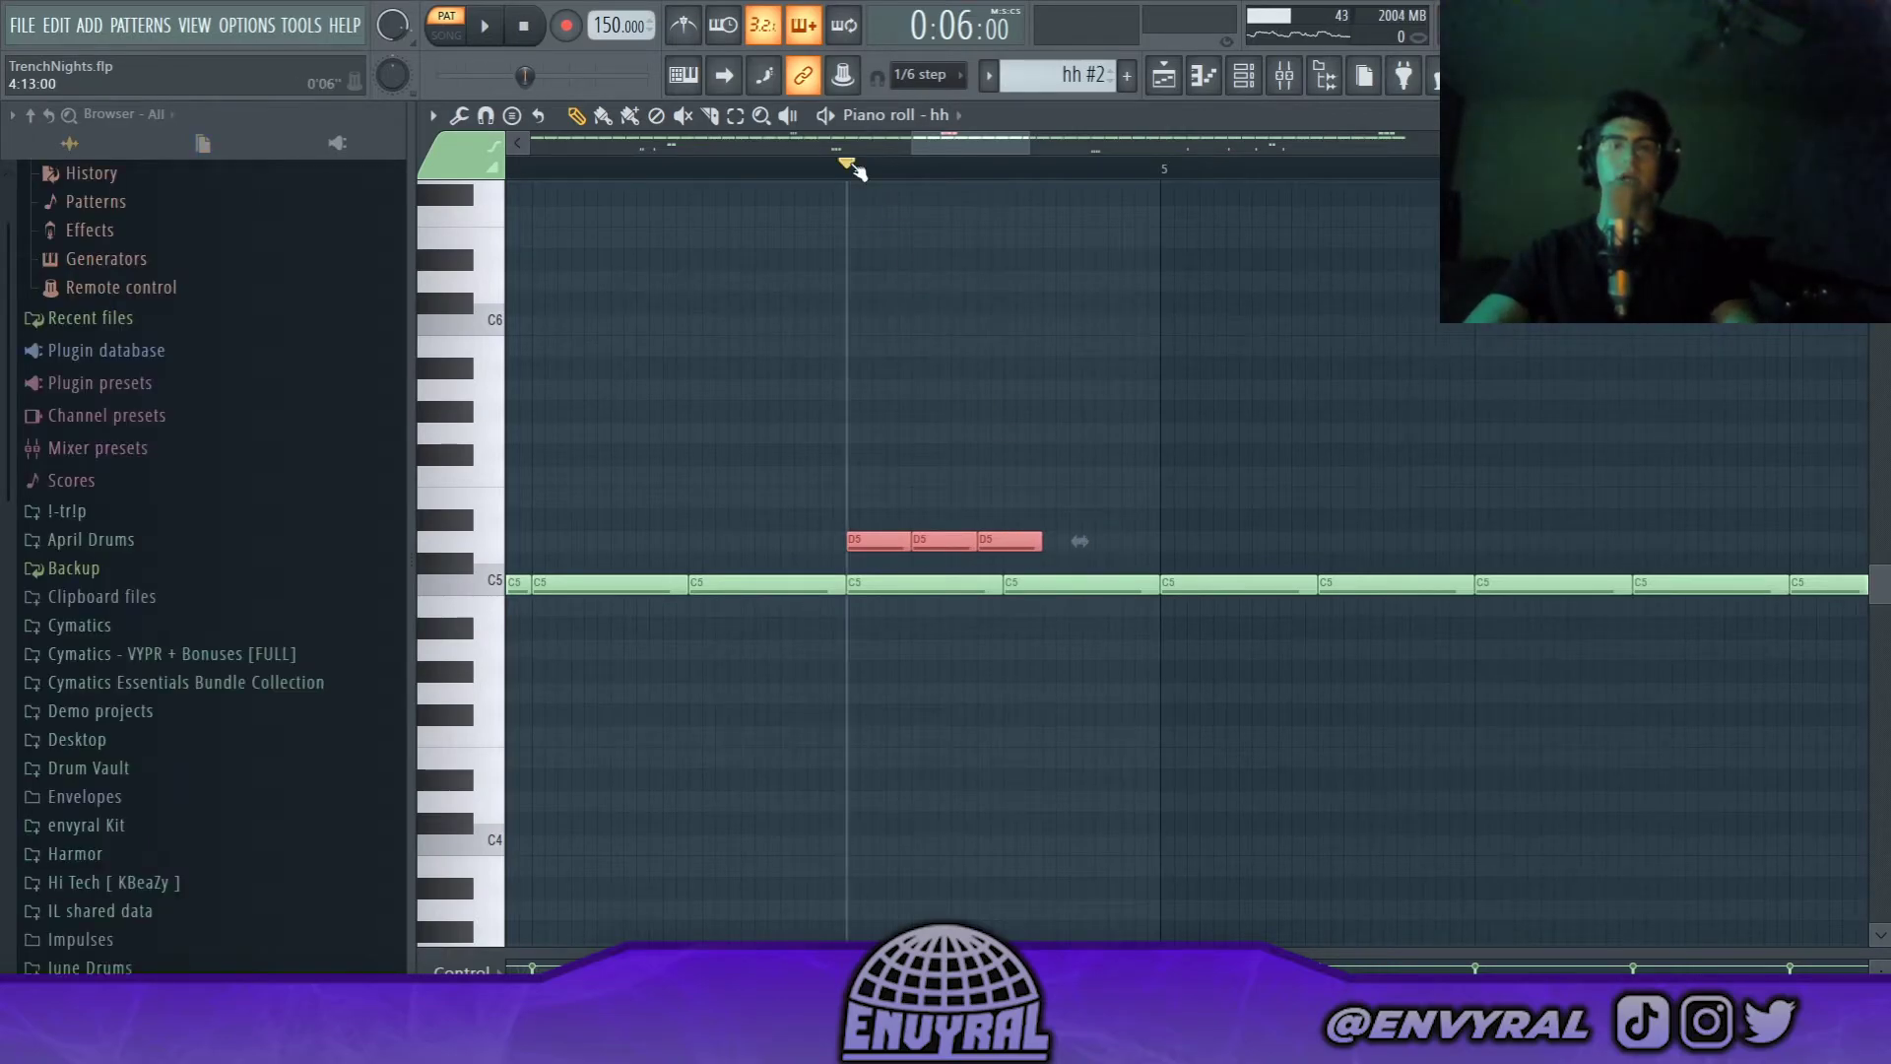
Place the bong pattern at bar 1 of Track 7 and play it while viewing its notes in the piano roll
click(1177, 81)
key(space)
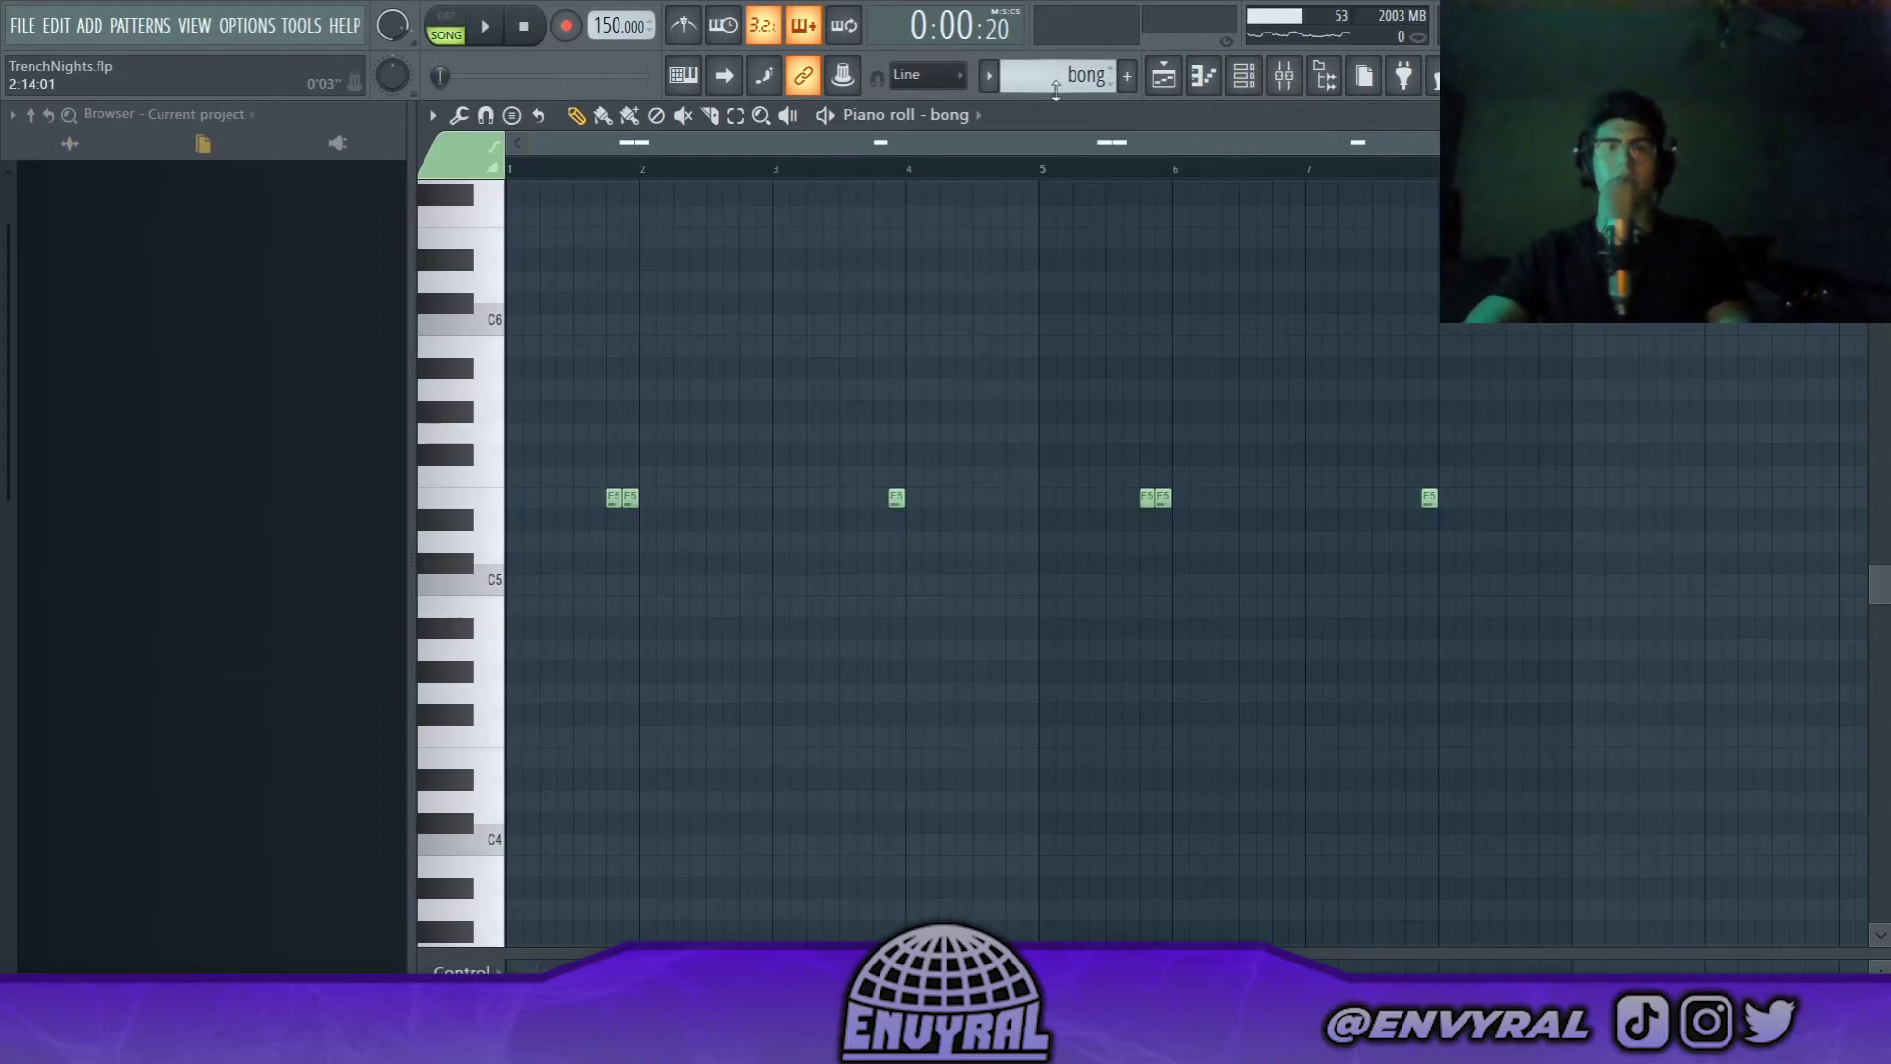
click(486, 28)
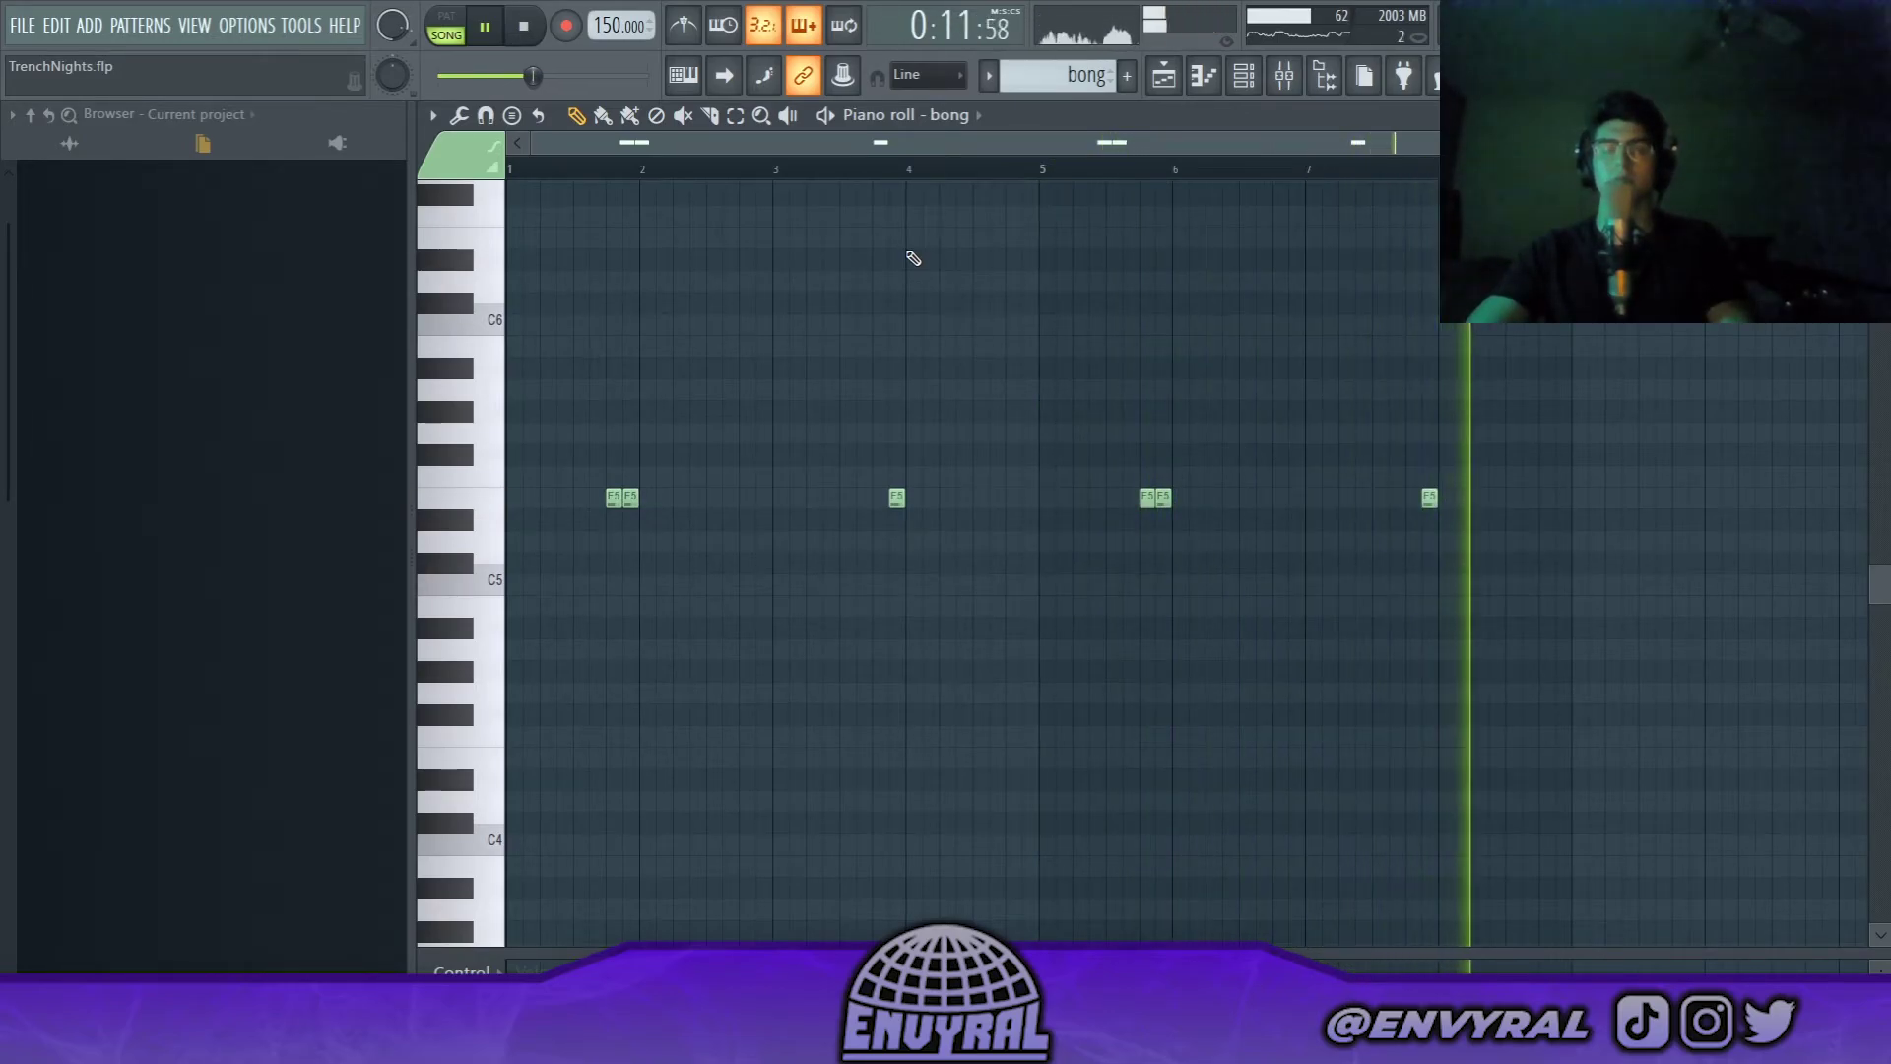
Place the oh and oh rev patterns at bar 1 of Tracks 8 and 9 and play them while viewing the oh rev notes
click(1166, 82)
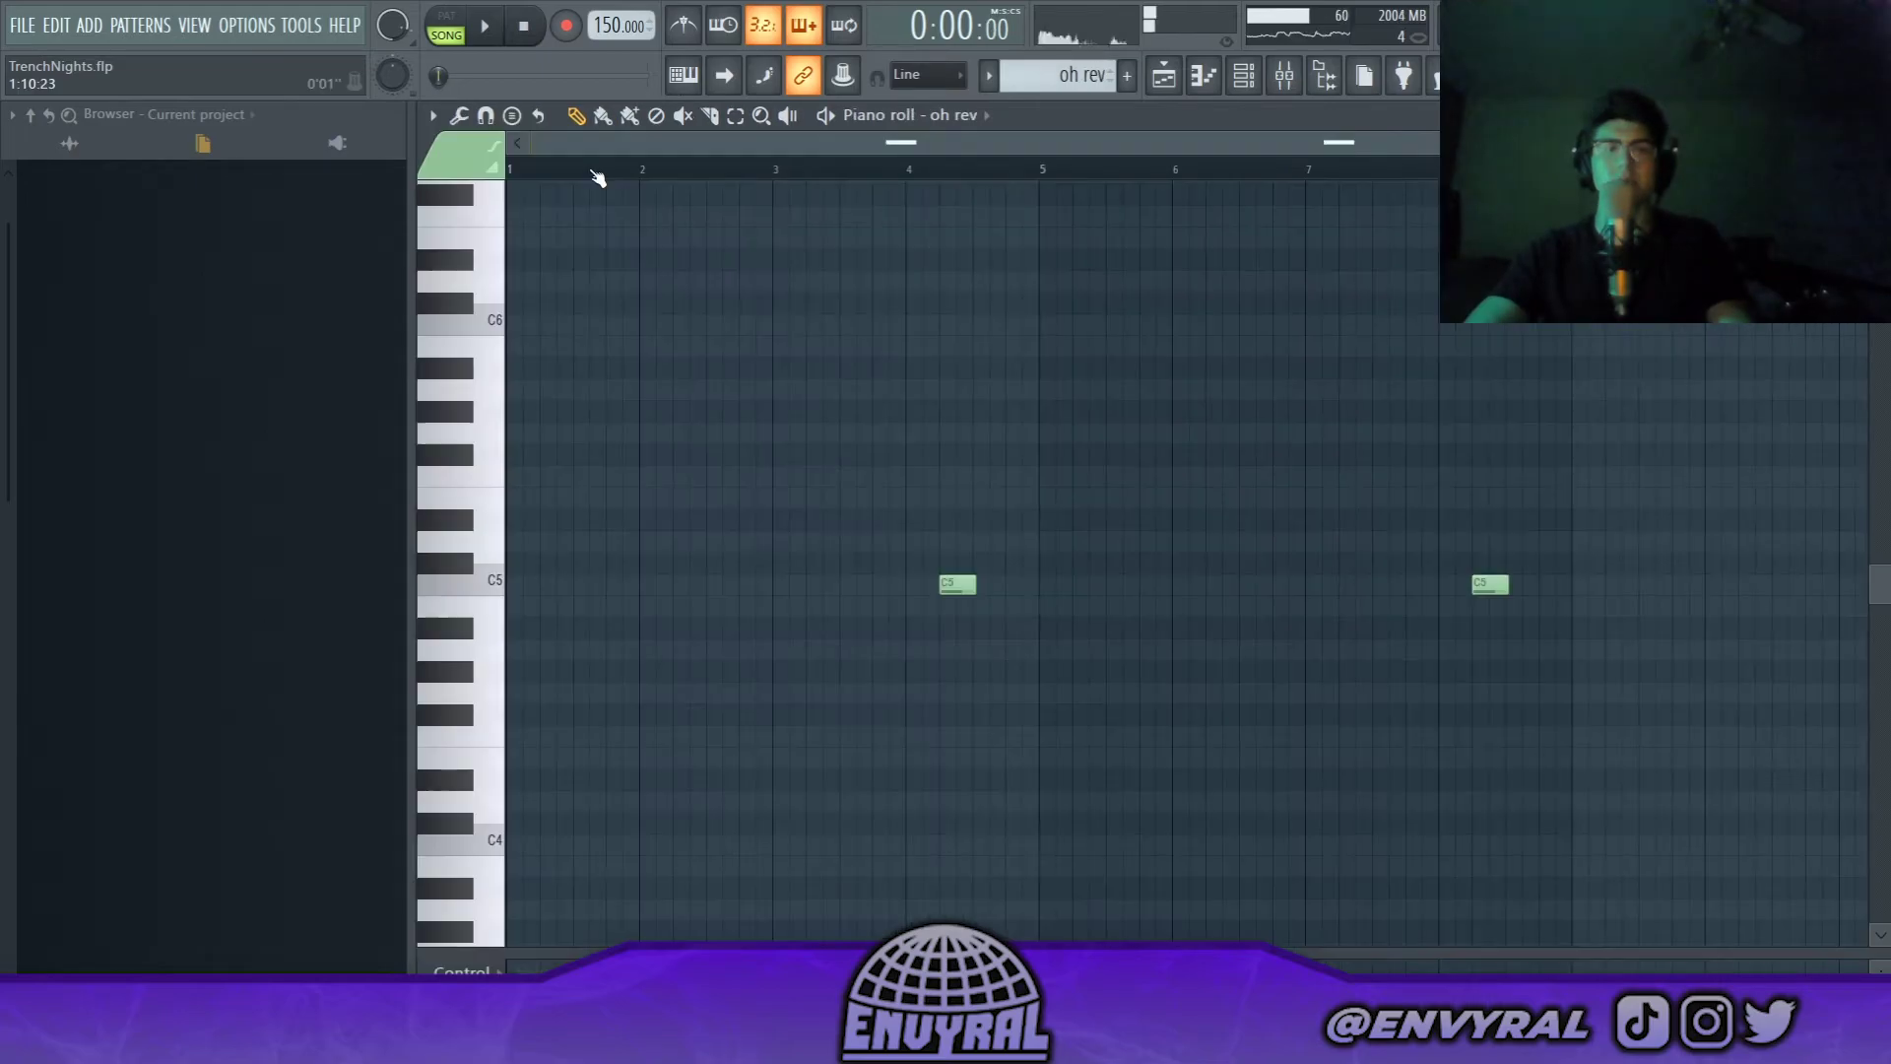
key(space)
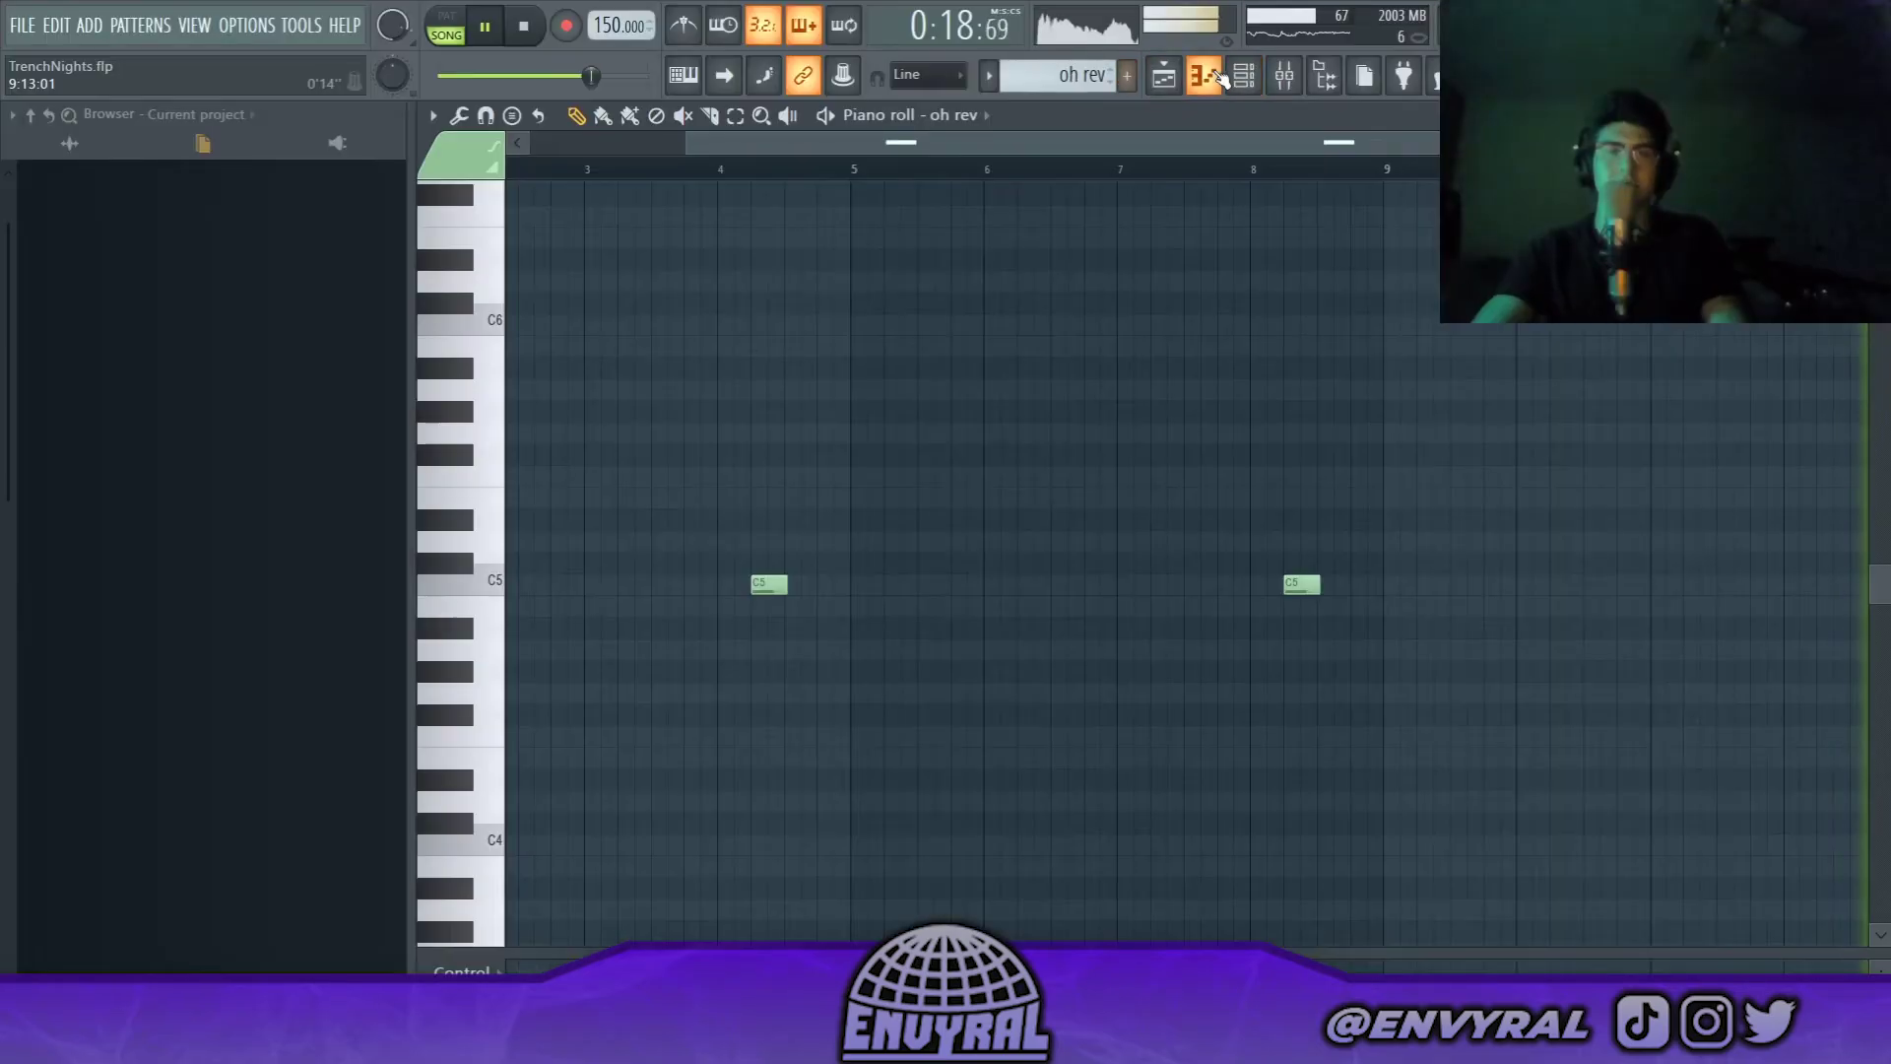
click(1181, 74)
key(space)
Save the project and place the perc 1 pattern at bar 1 of Track 10 for viewing in the piano roll
key(ctrl+s)
click(522, 651)
click(833, 817)
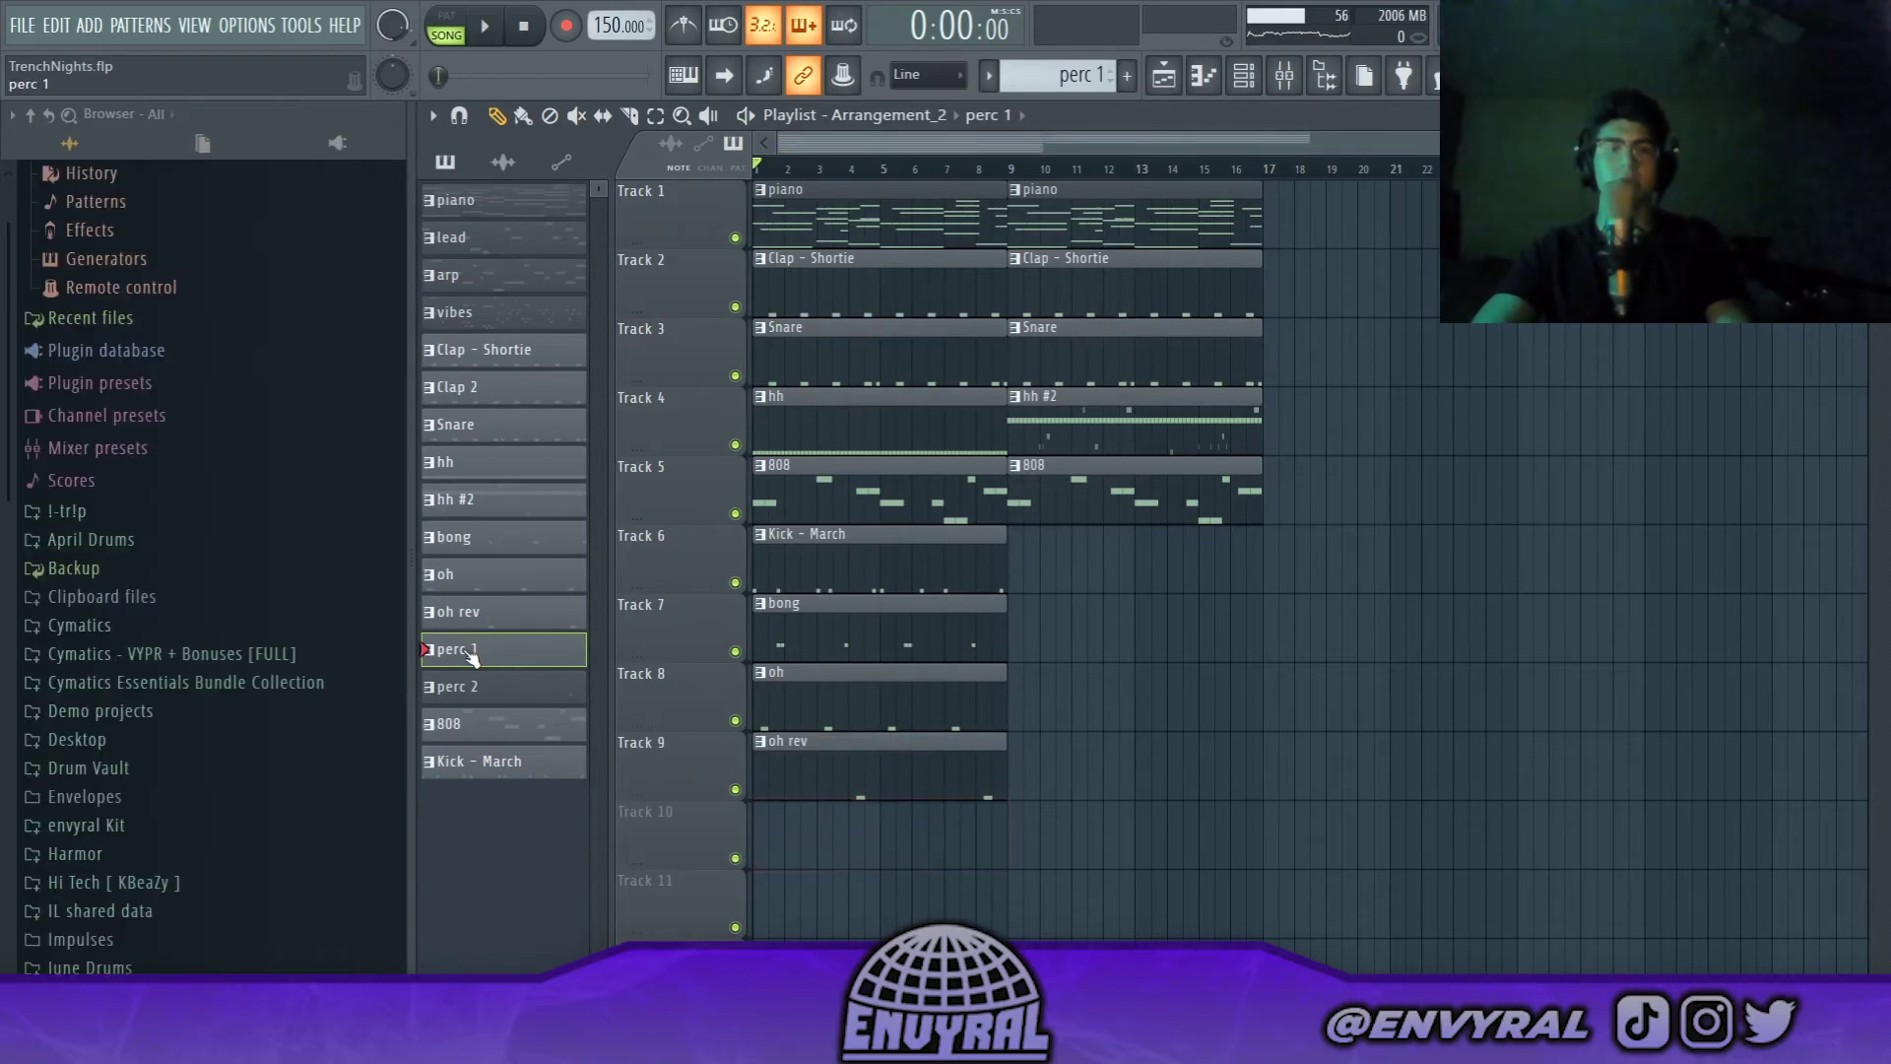
drag(473, 653, 837, 832)
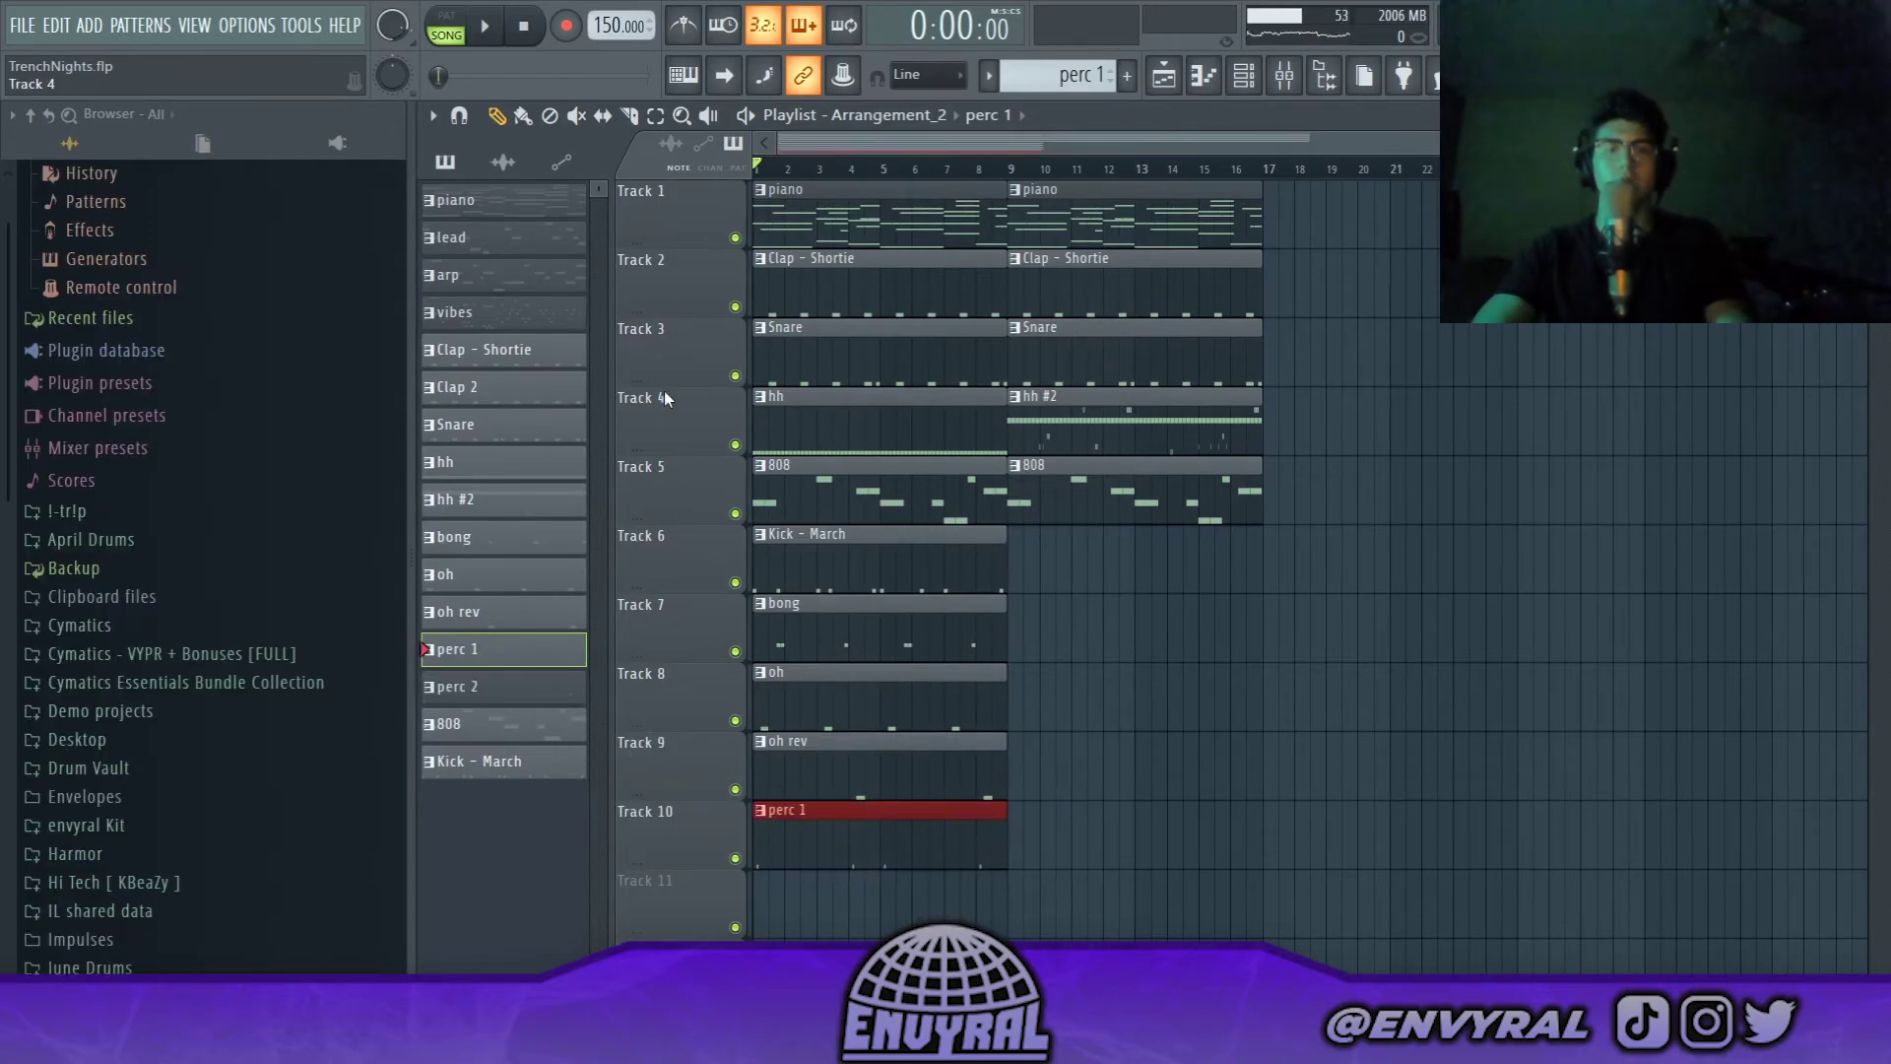
key(F7)
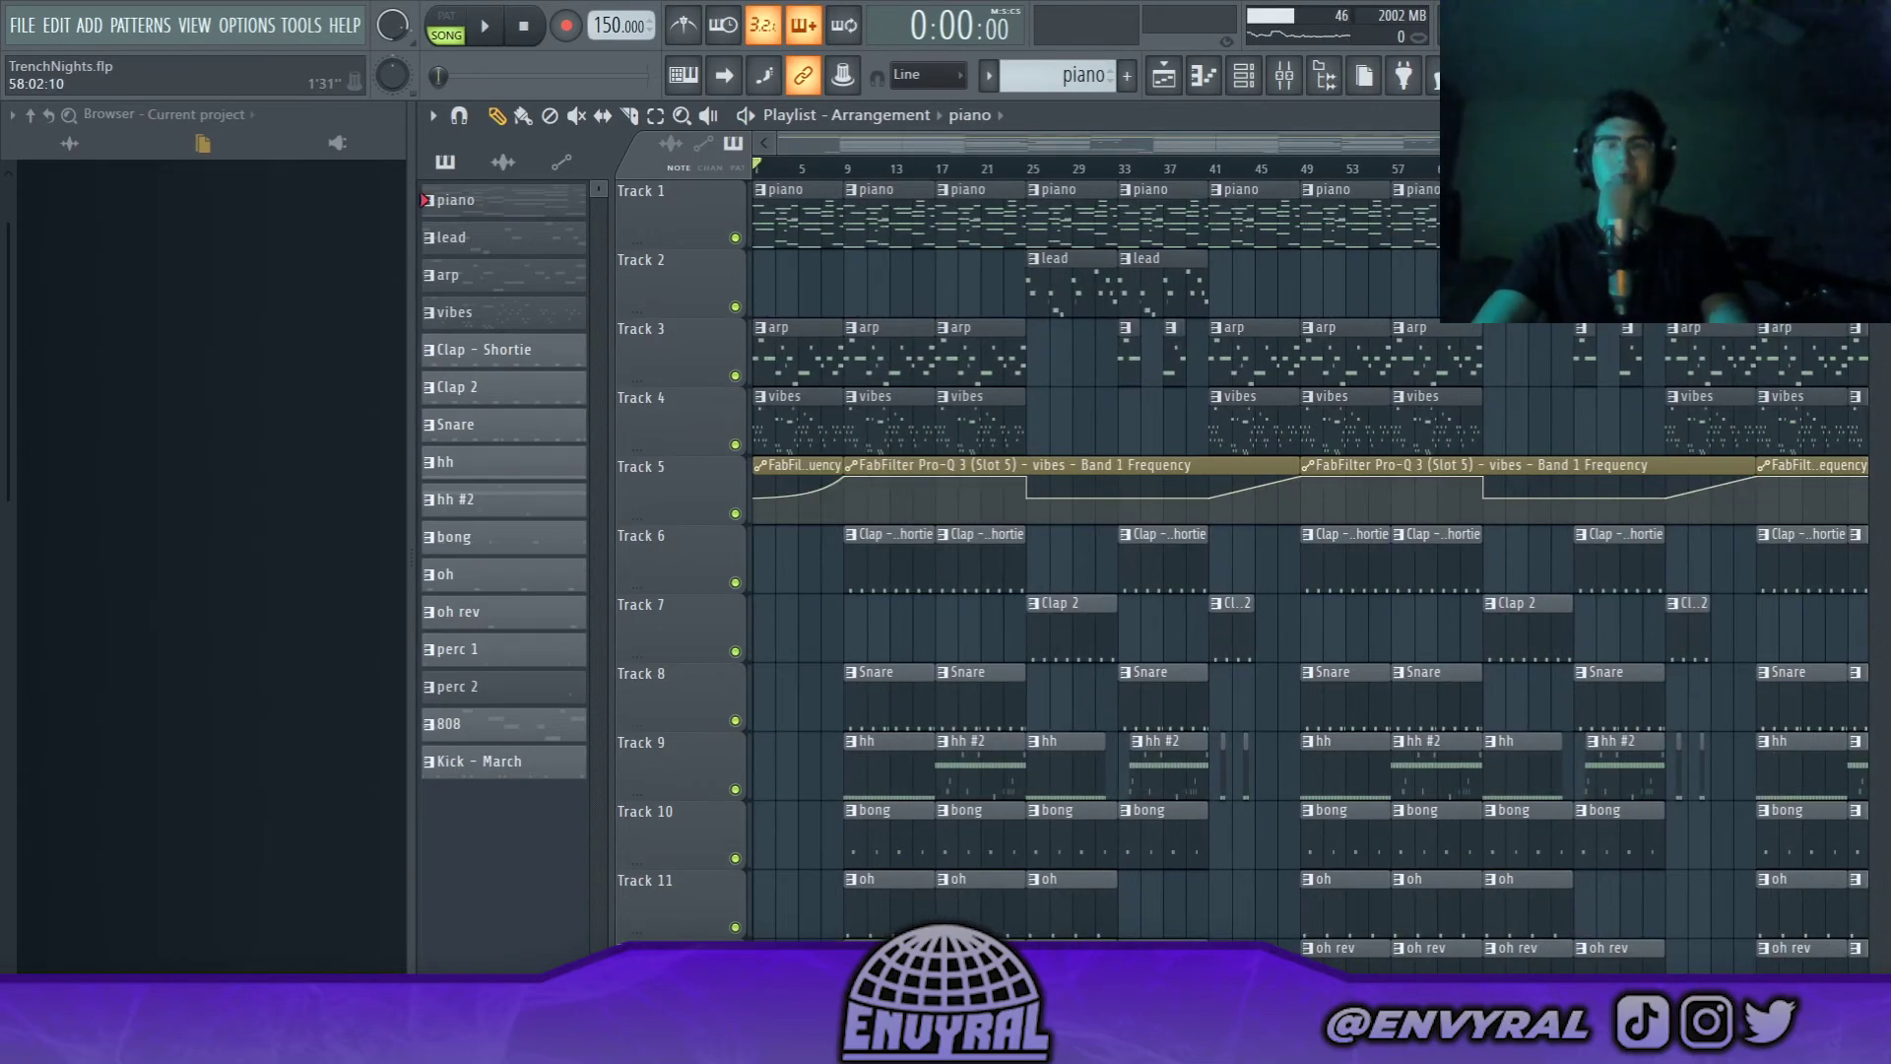
In the full arrangement, solo the vibes track with its Pro-Q 3 frequency automation, play from bars 1 and 9, and re-enable all tracks
ctrl+scroll(1187, 187, up, 2)
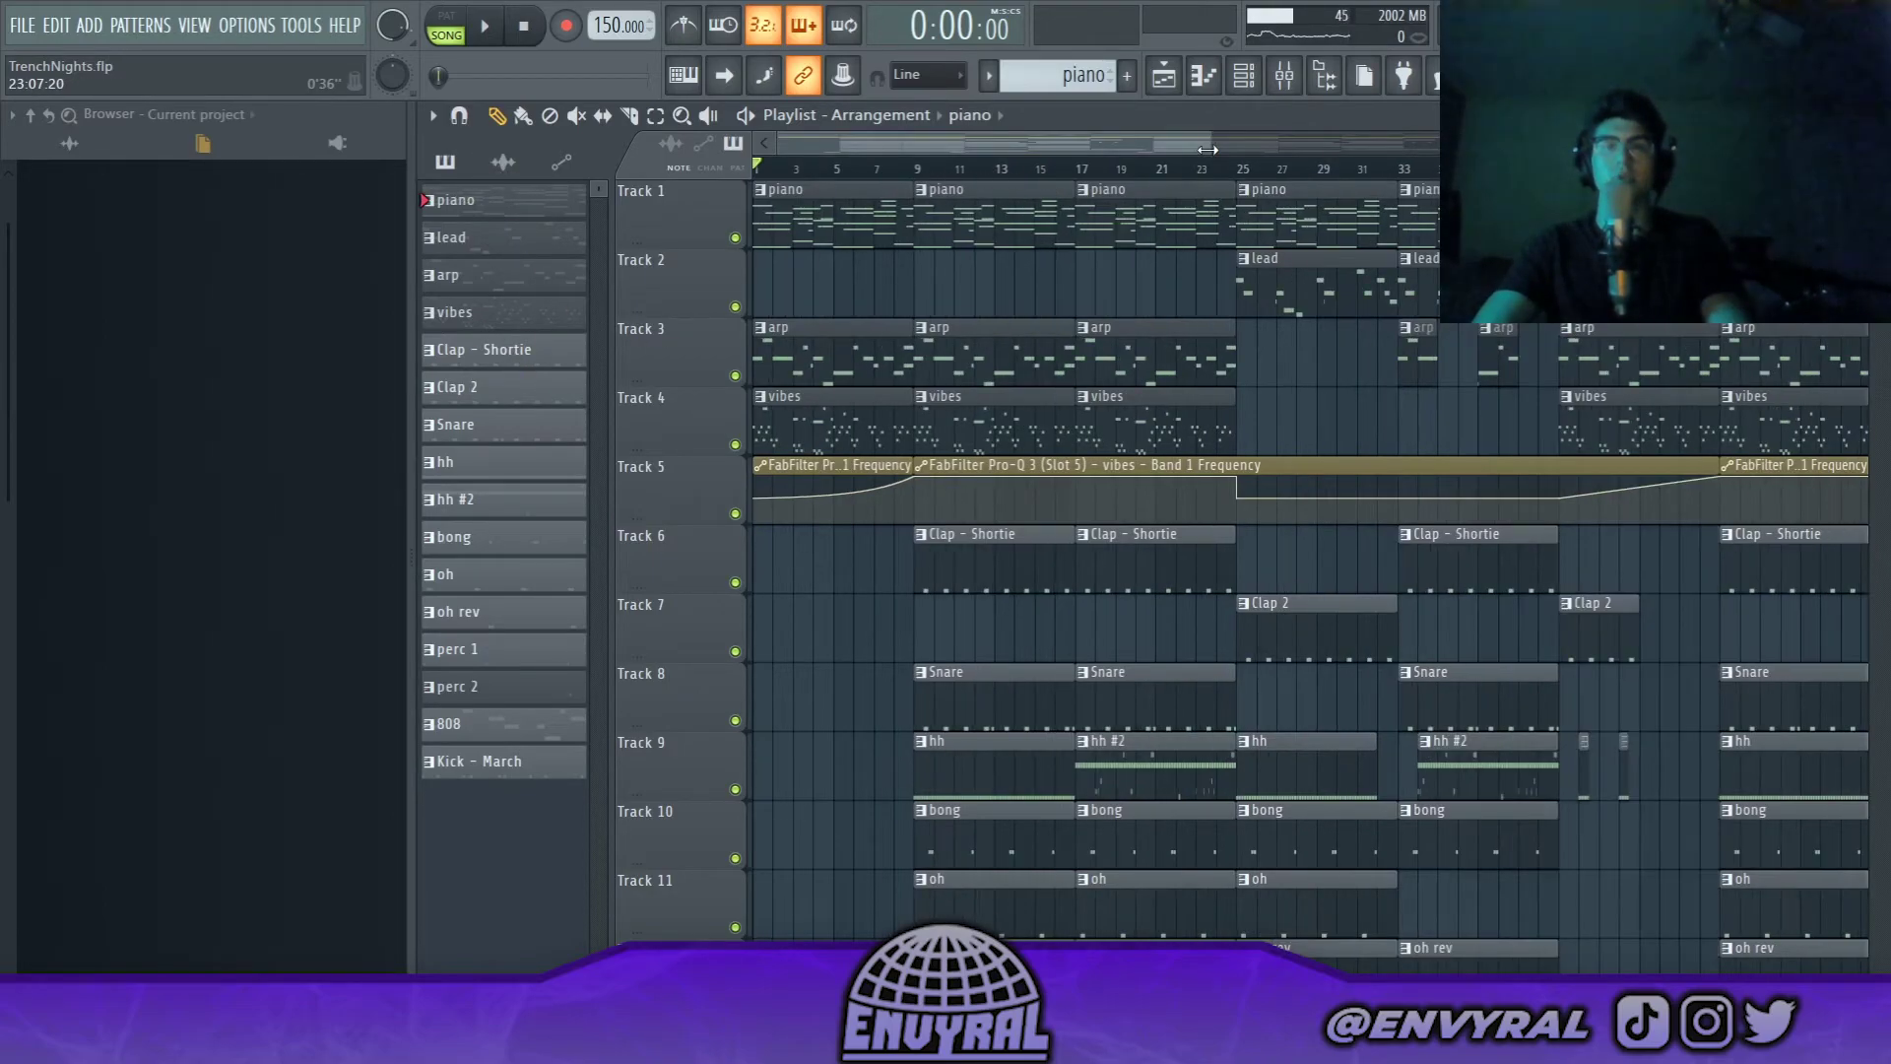
ctrl+scroll(801, 215, up, 1)
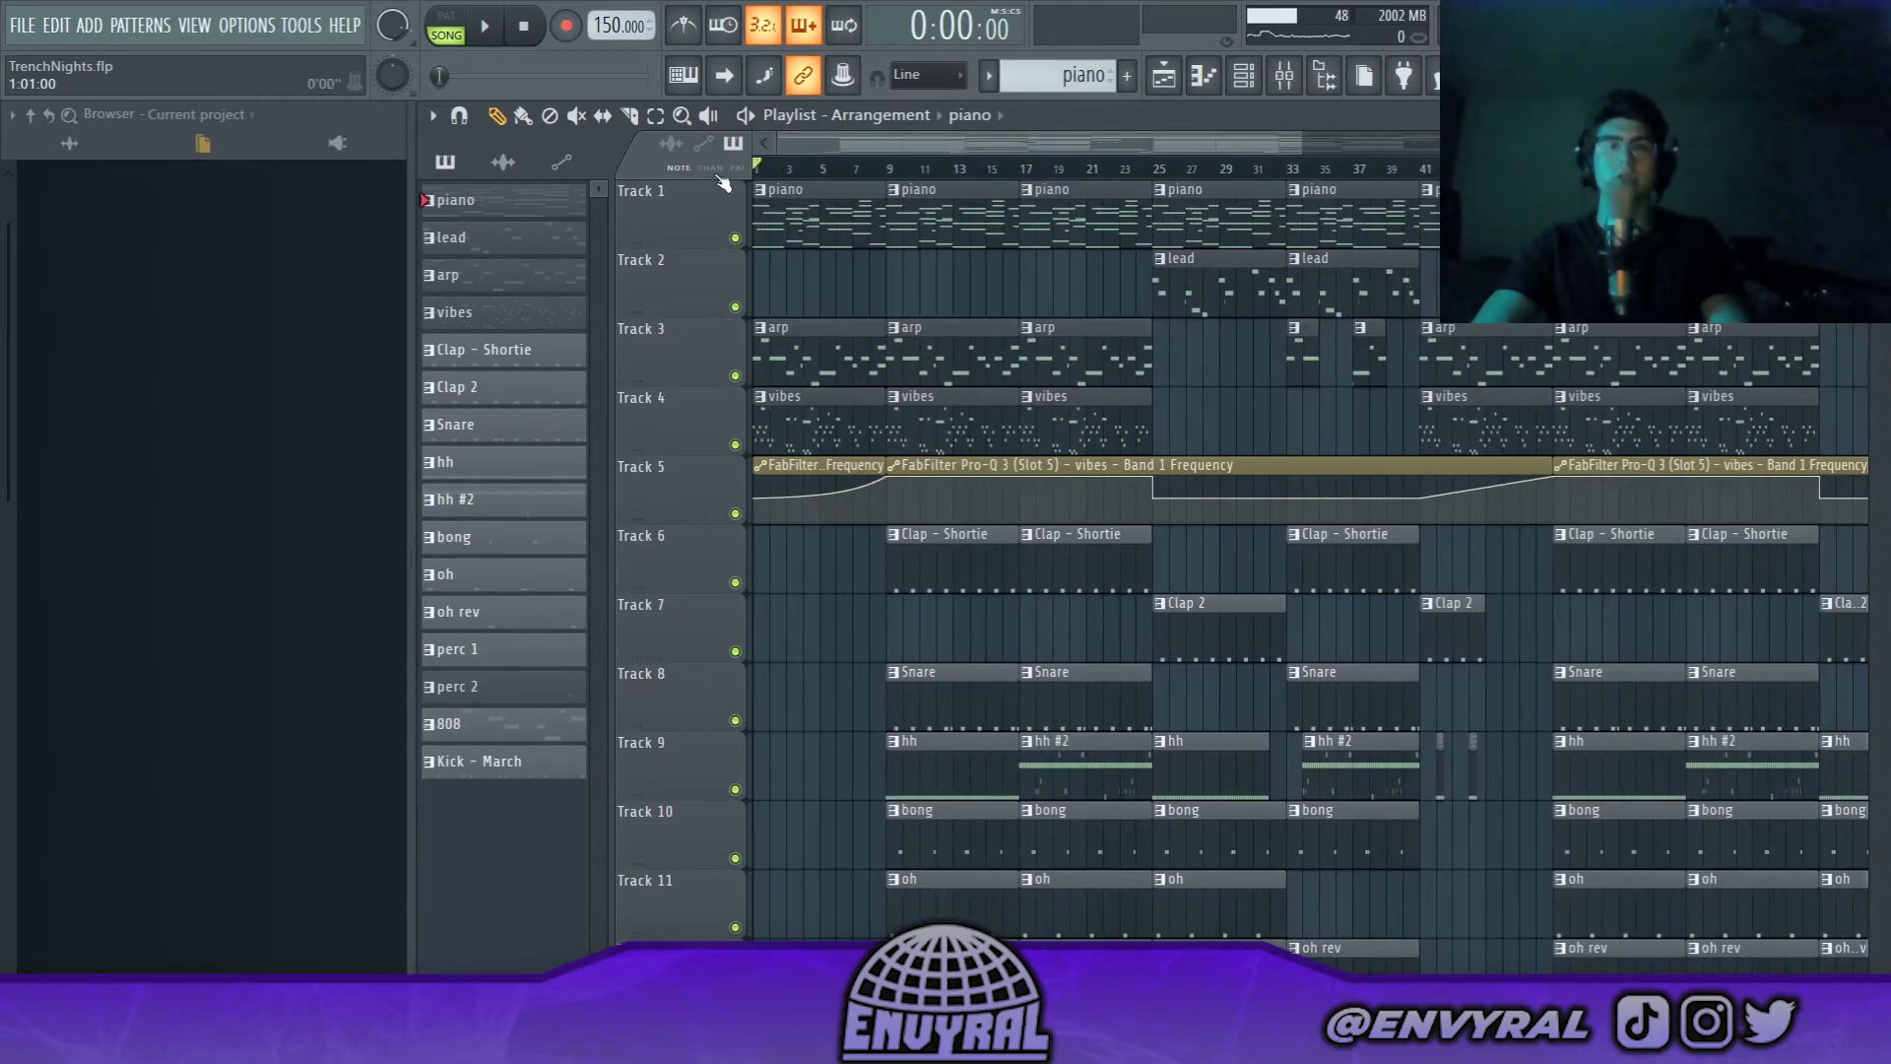
ctrl+click(735, 513)
click(736, 444)
key(space)
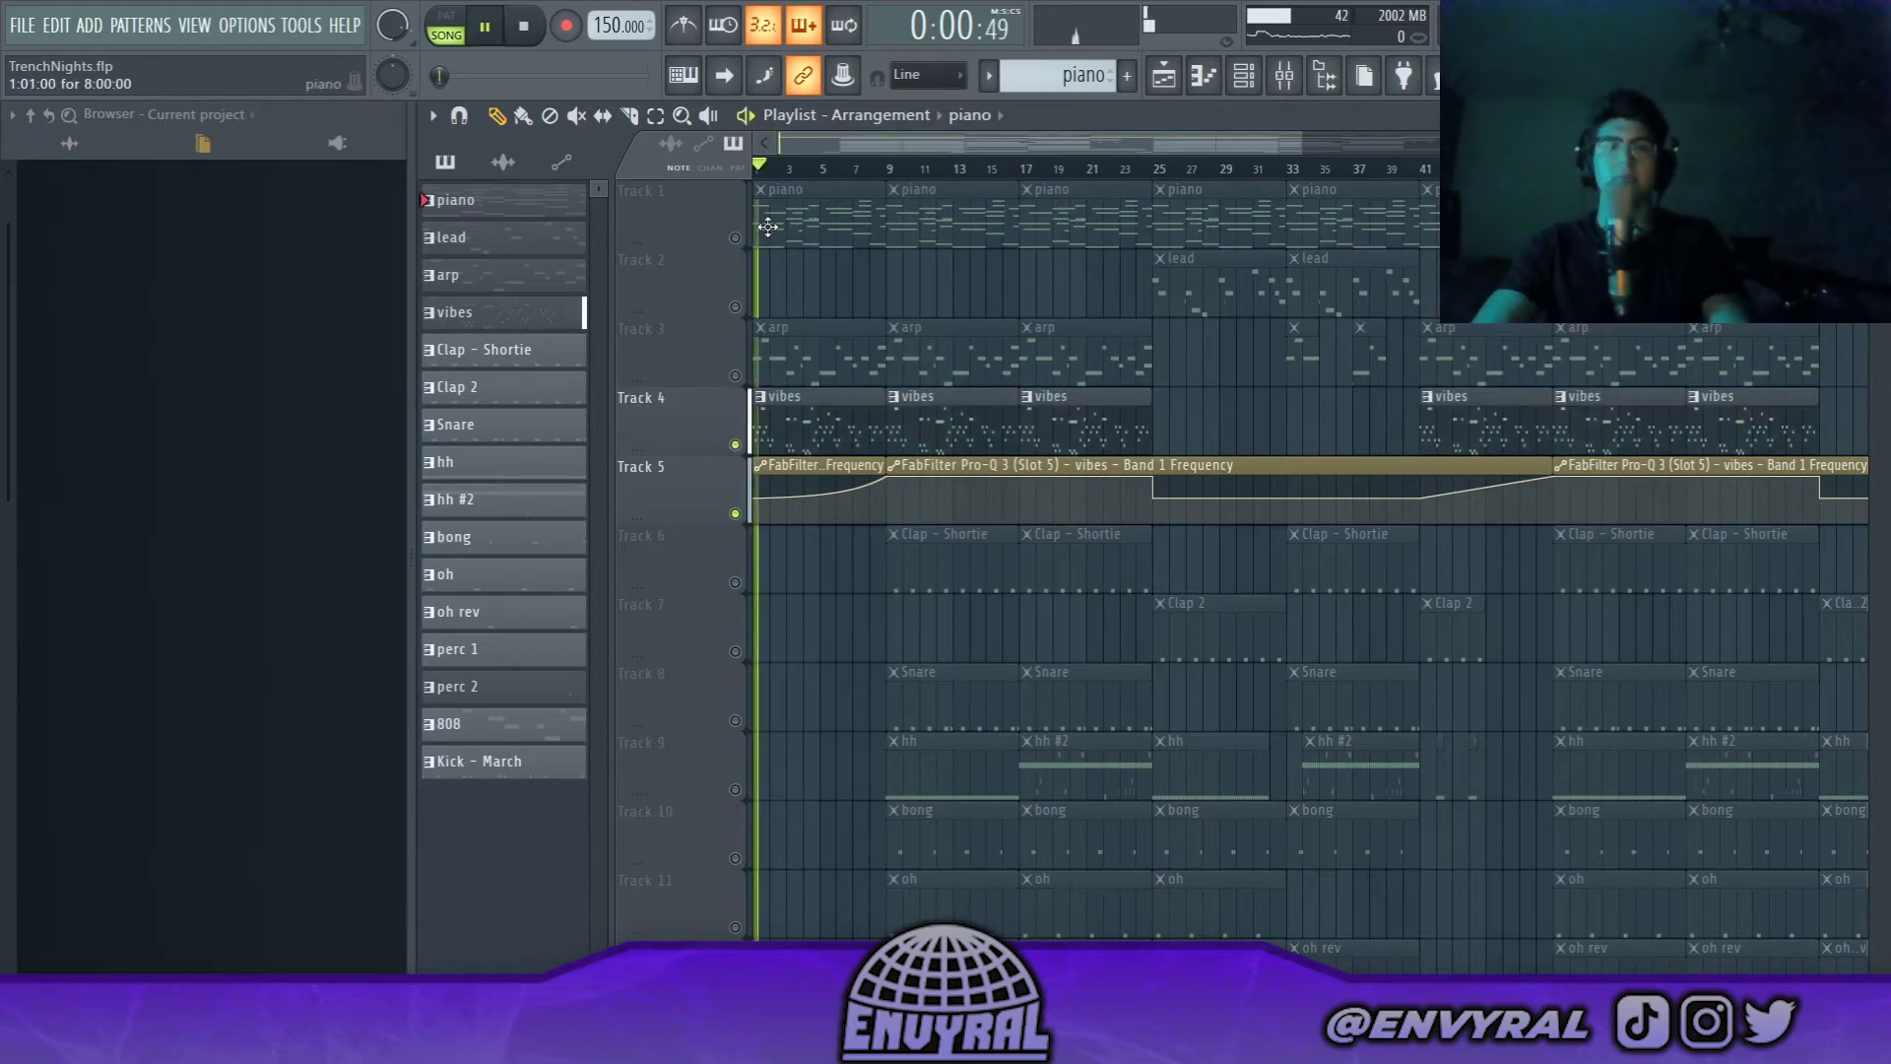
click(887, 167)
key(space)
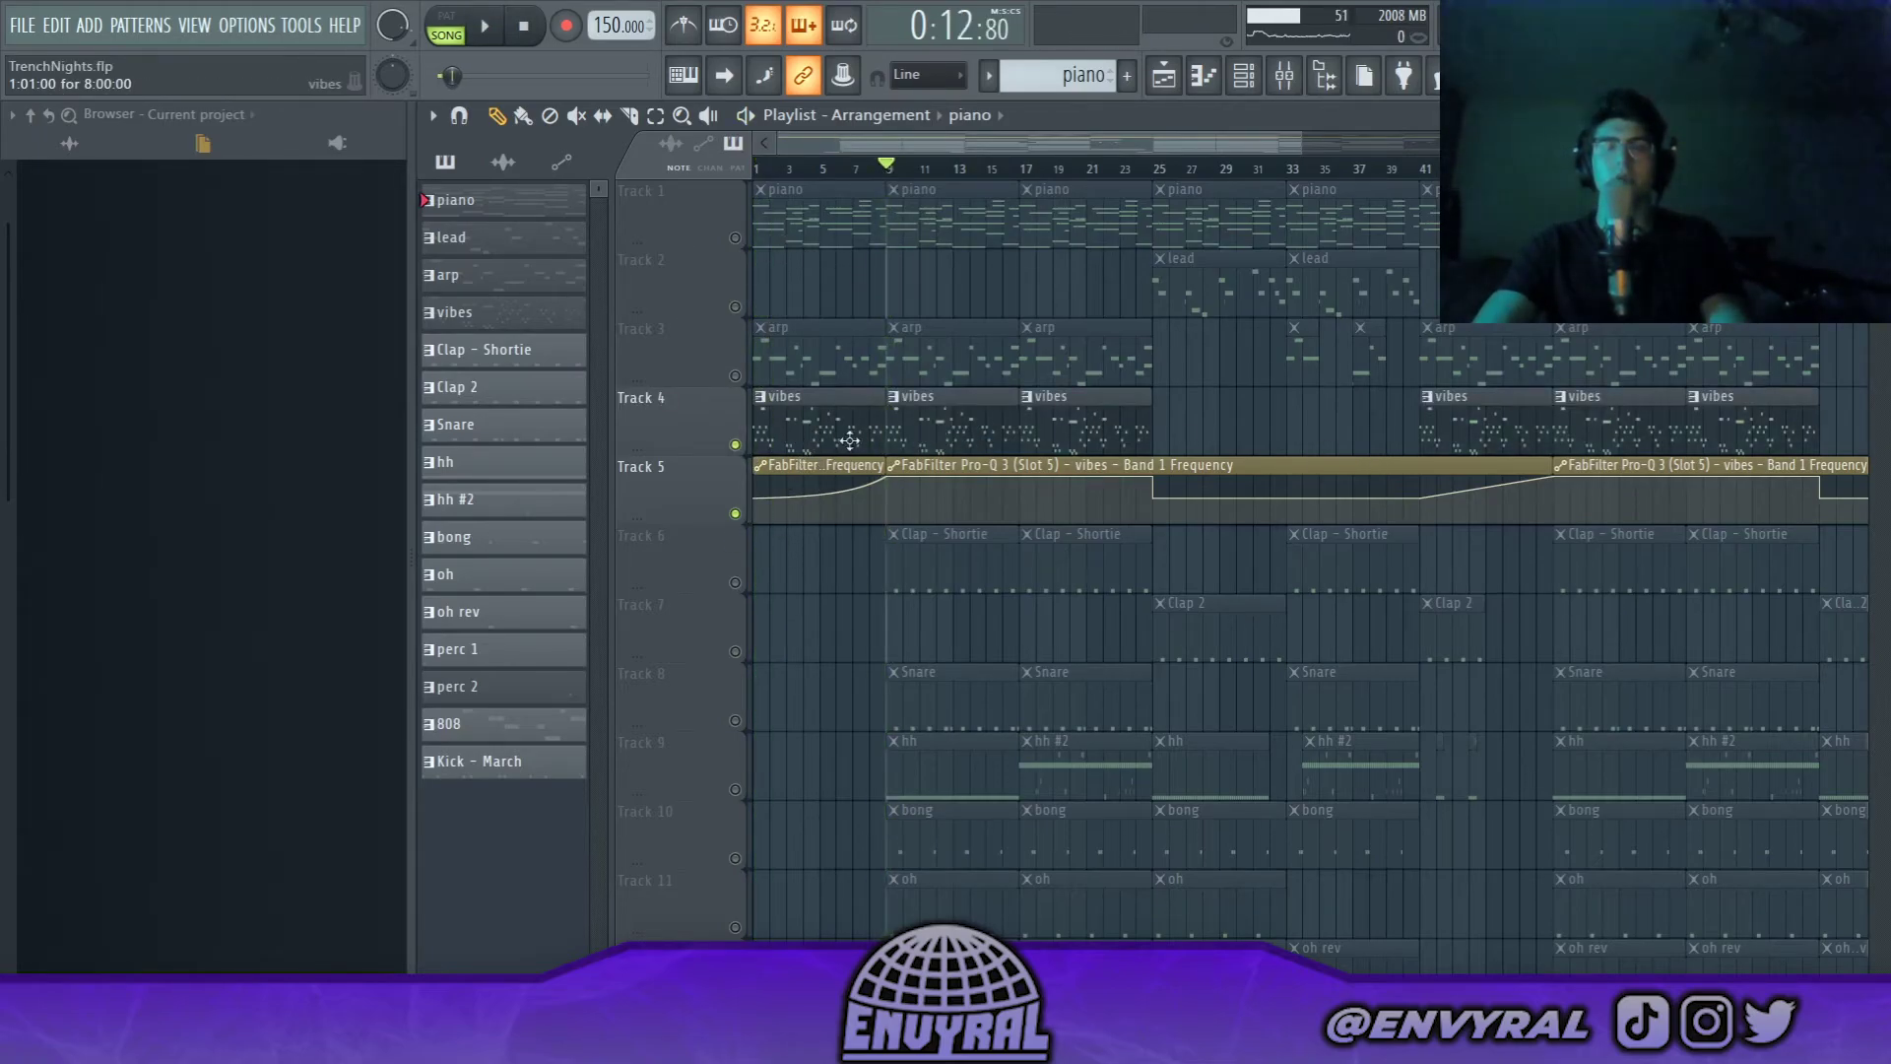
ctrl+click(735, 513)
ctrl+click(735, 514)
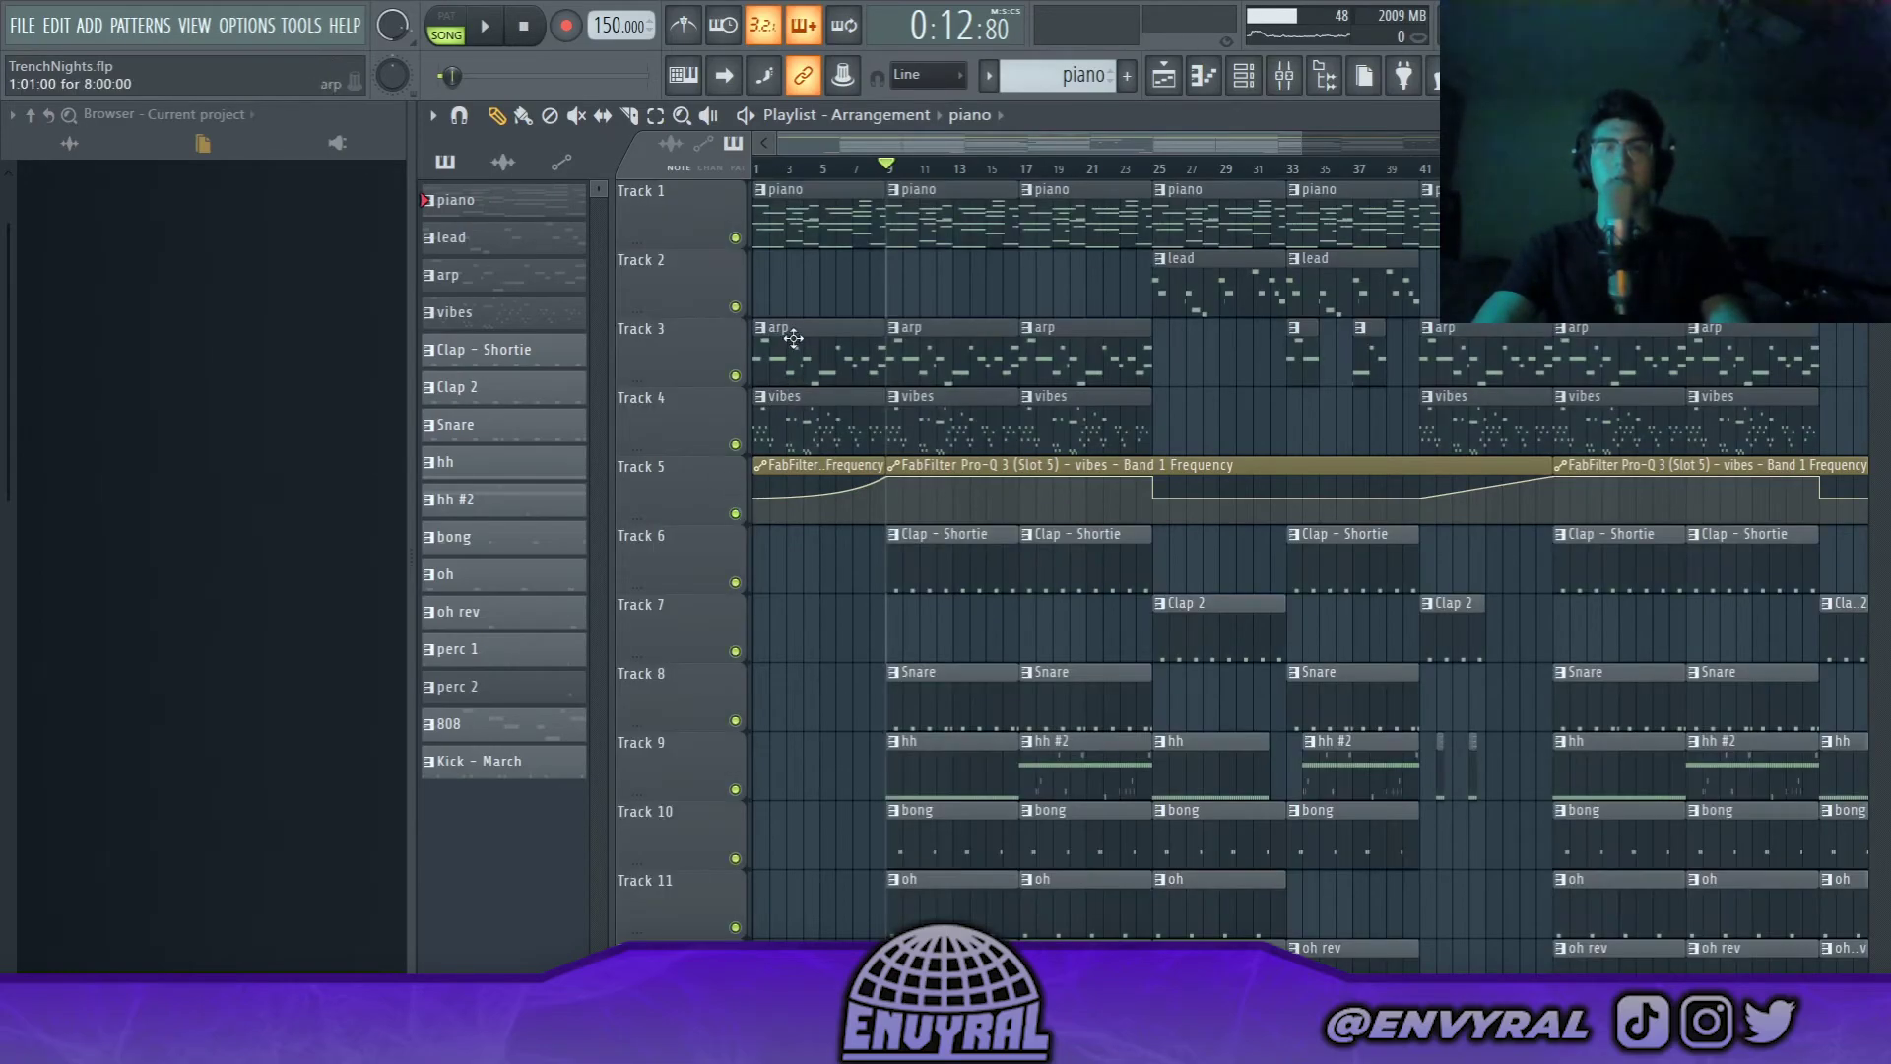
Look over the drum and 808 tracks of the full arrangement and move the playhead to bar 25
scroll(1013, 331, down, 5)
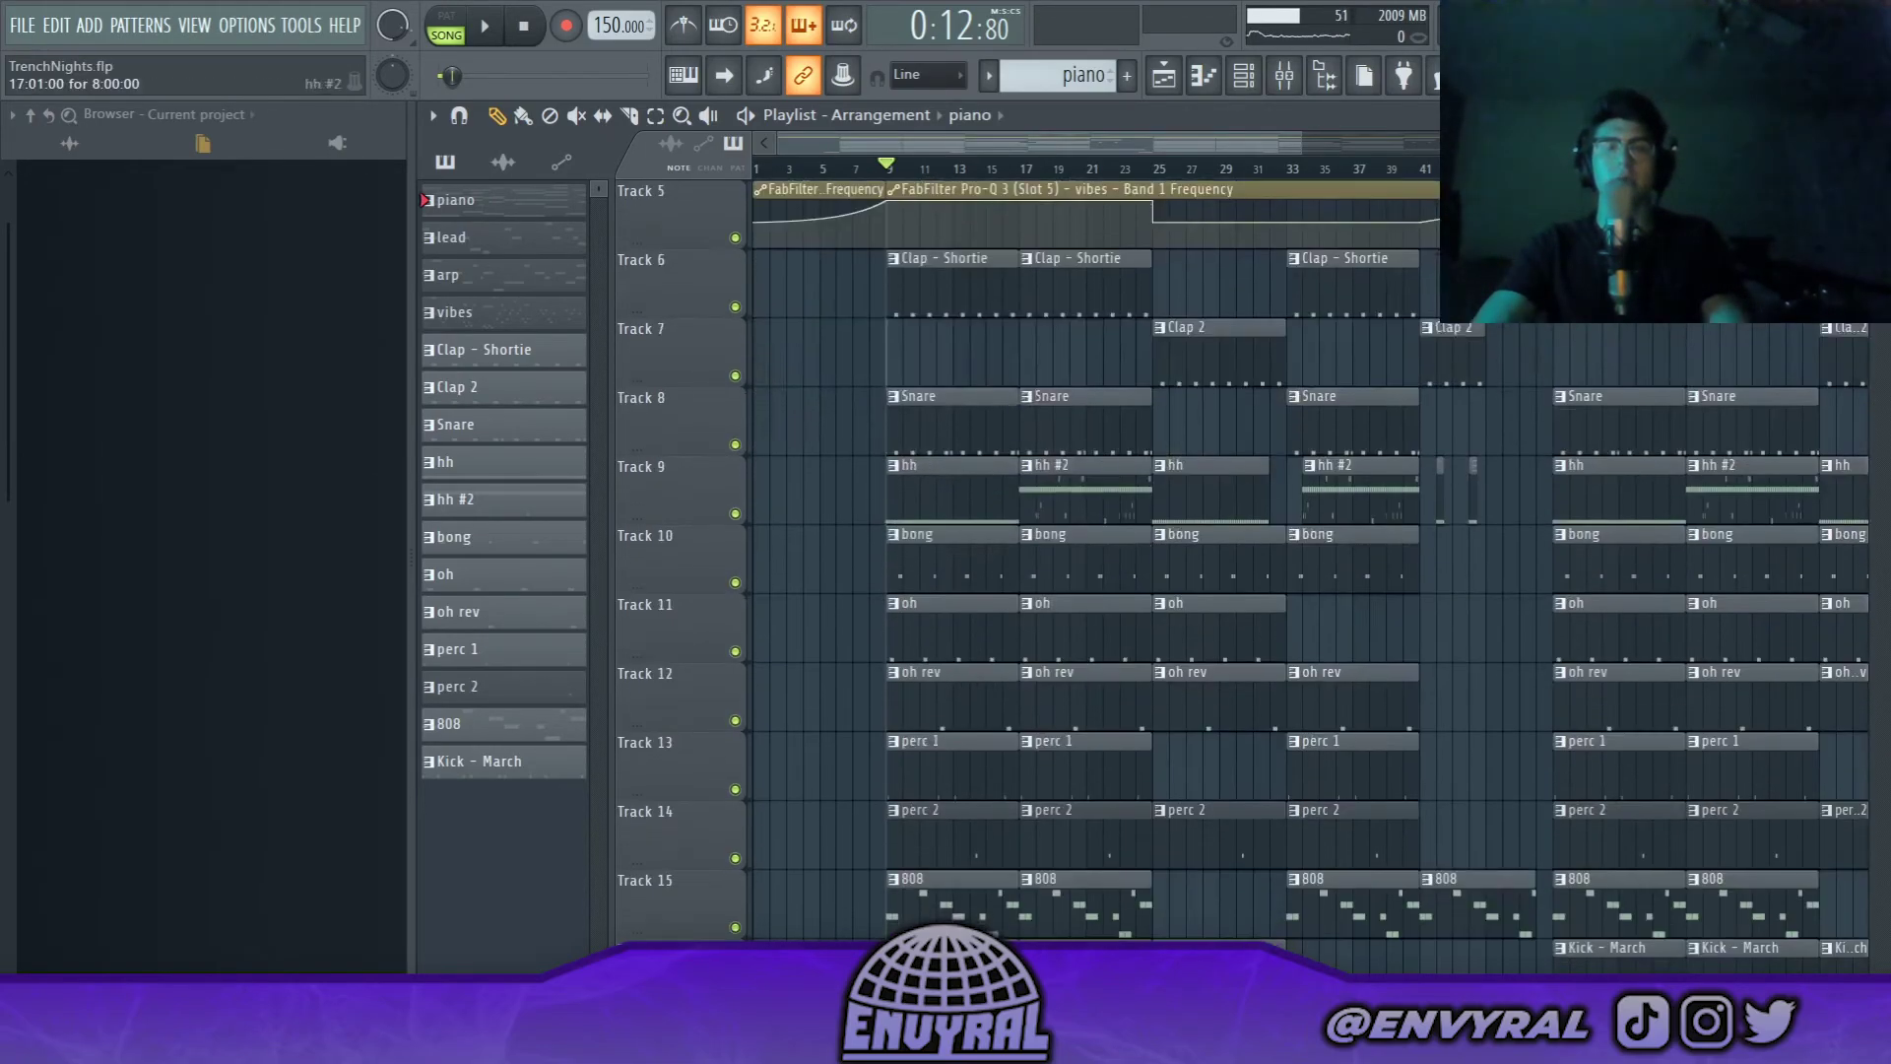
scroll(1106, 480, up, 2)
scroll(1107, 481, up, 3)
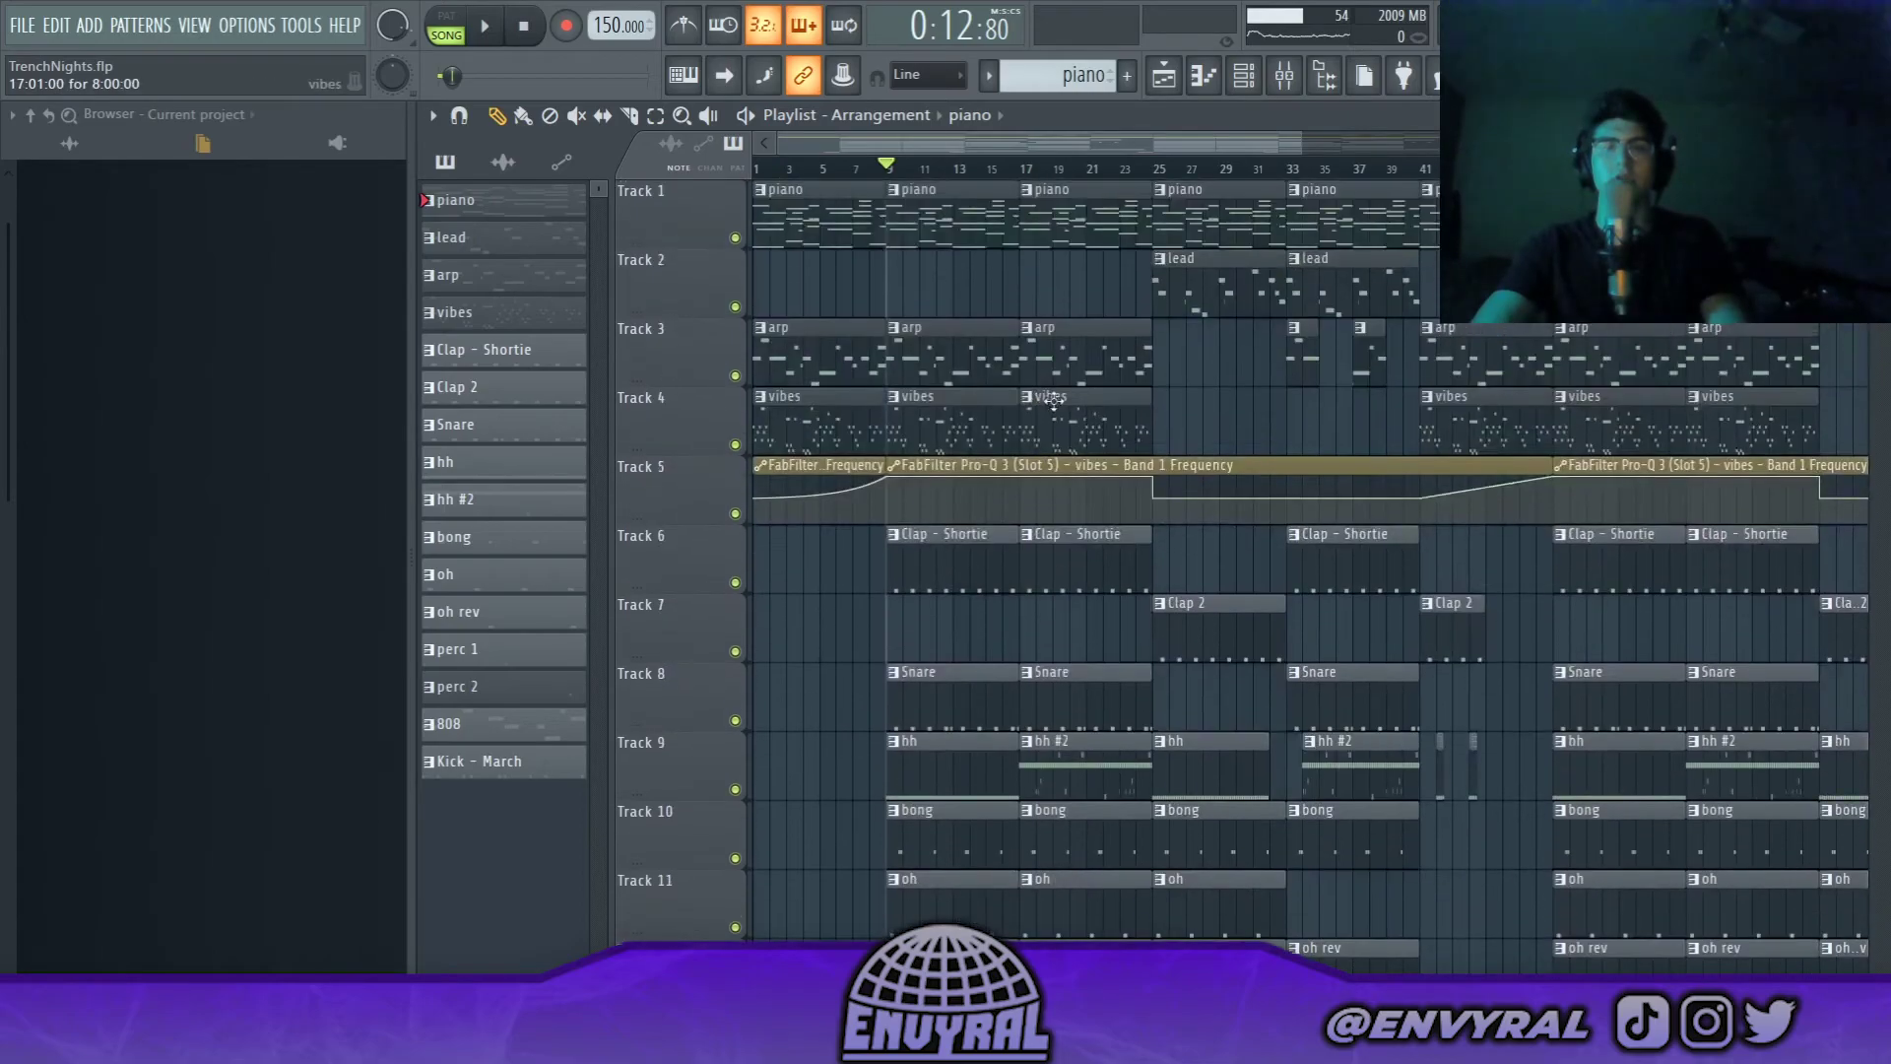
click(1163, 174)
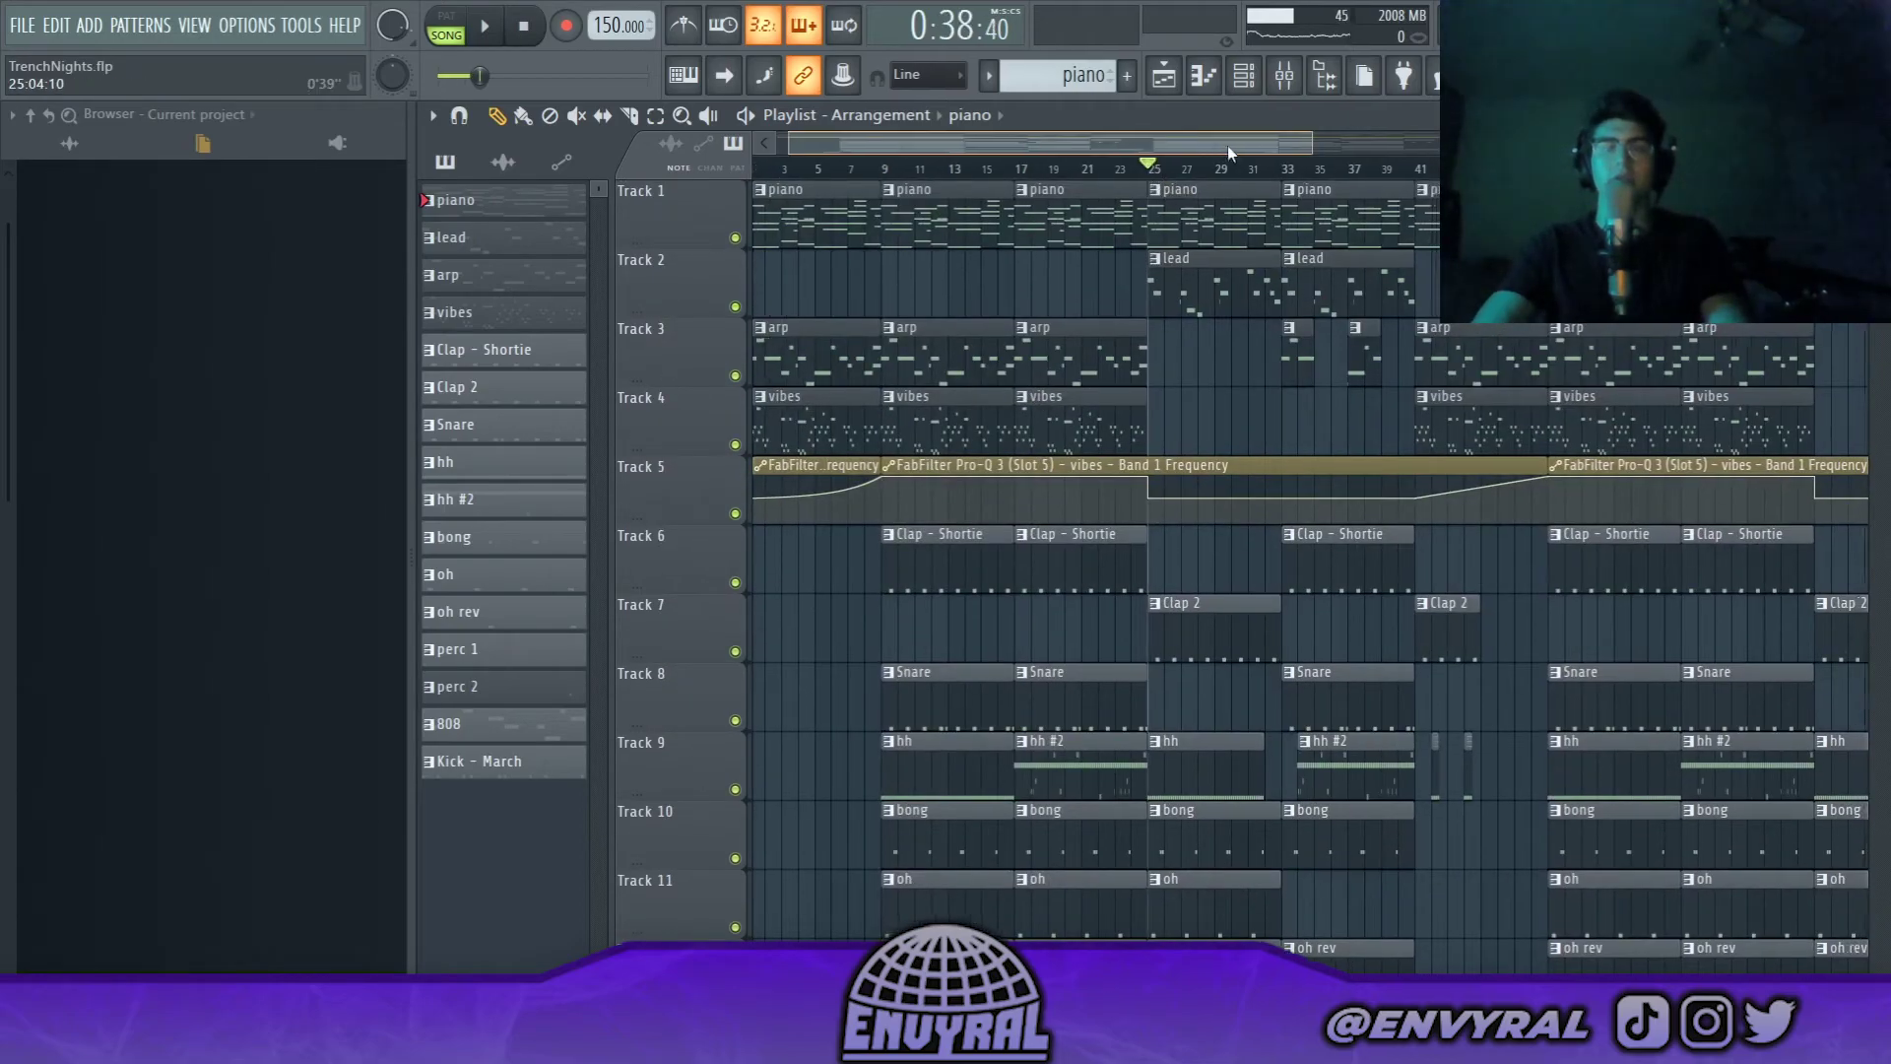
Solo the lead track together with the piano track, play them from bar 25, stop, and re-enable all tracks
scroll(1219, 144, right, 3)
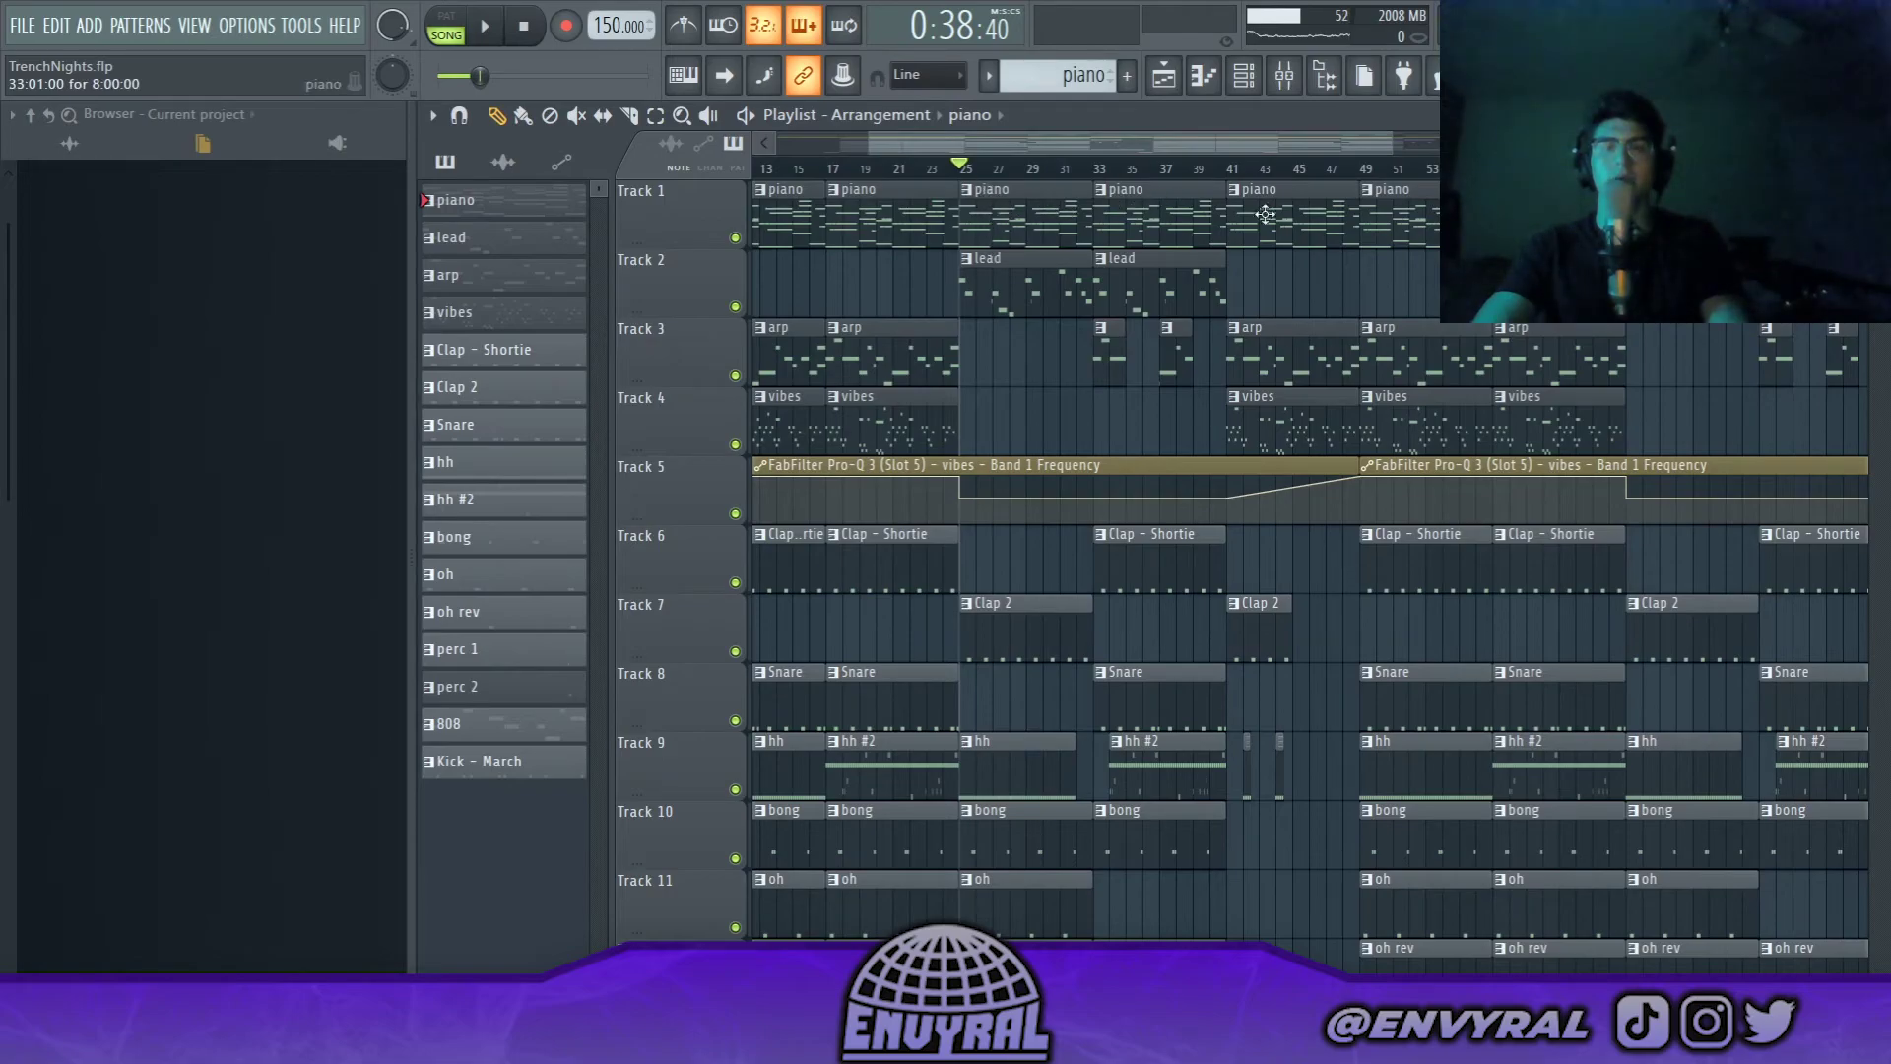
right_click(734, 307)
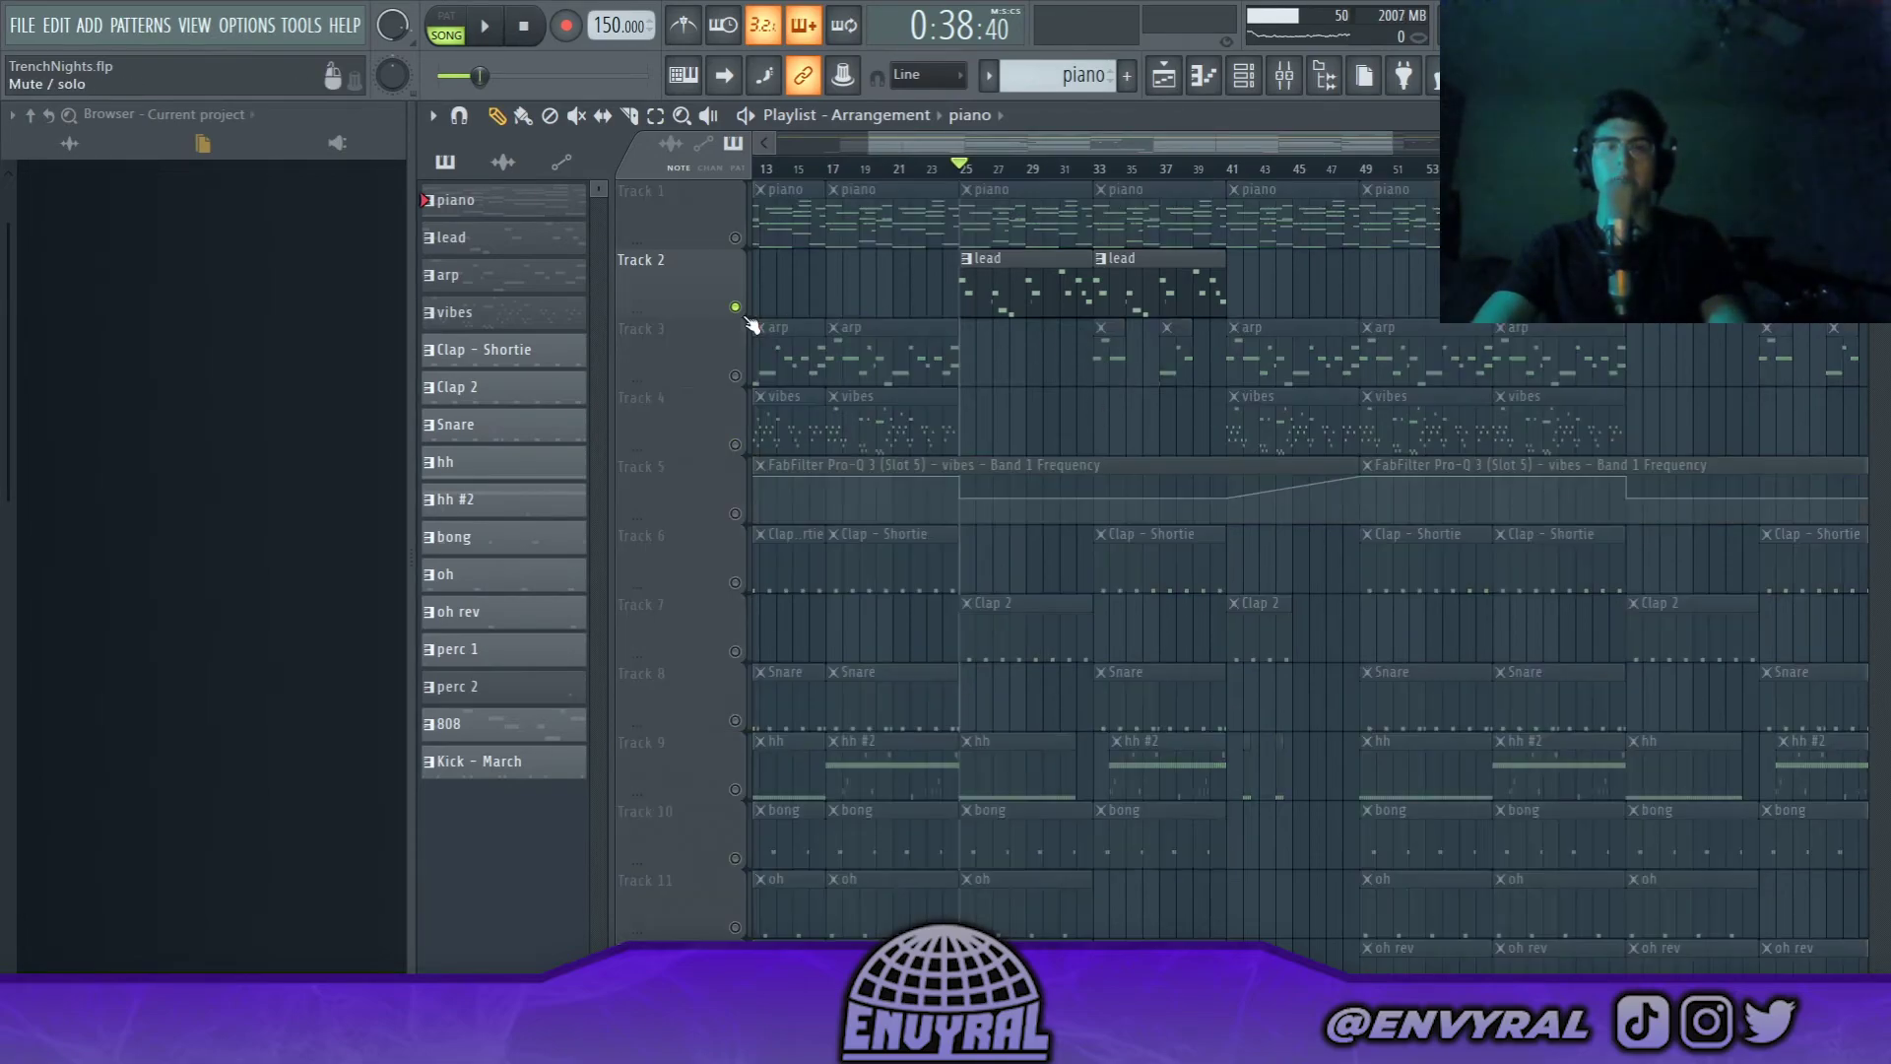
click(735, 237)
key(space)
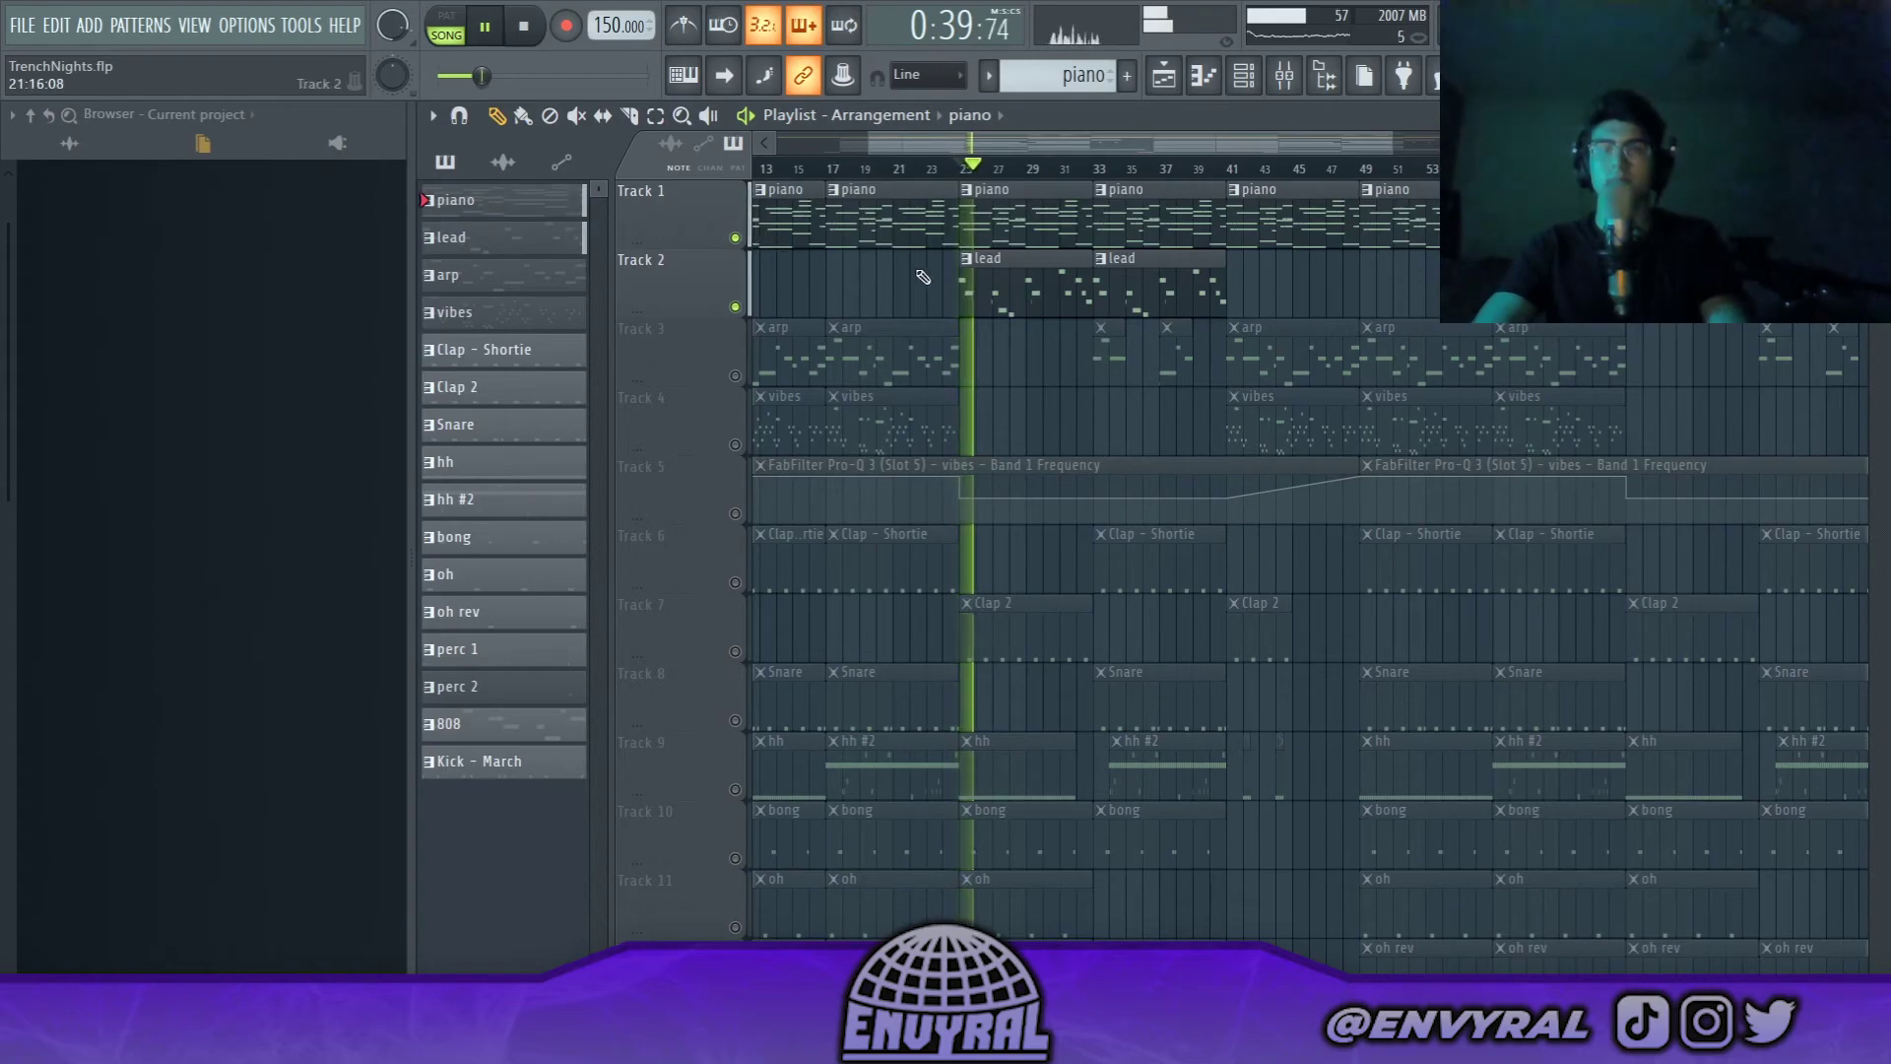
key(space)
right_click(734, 306)
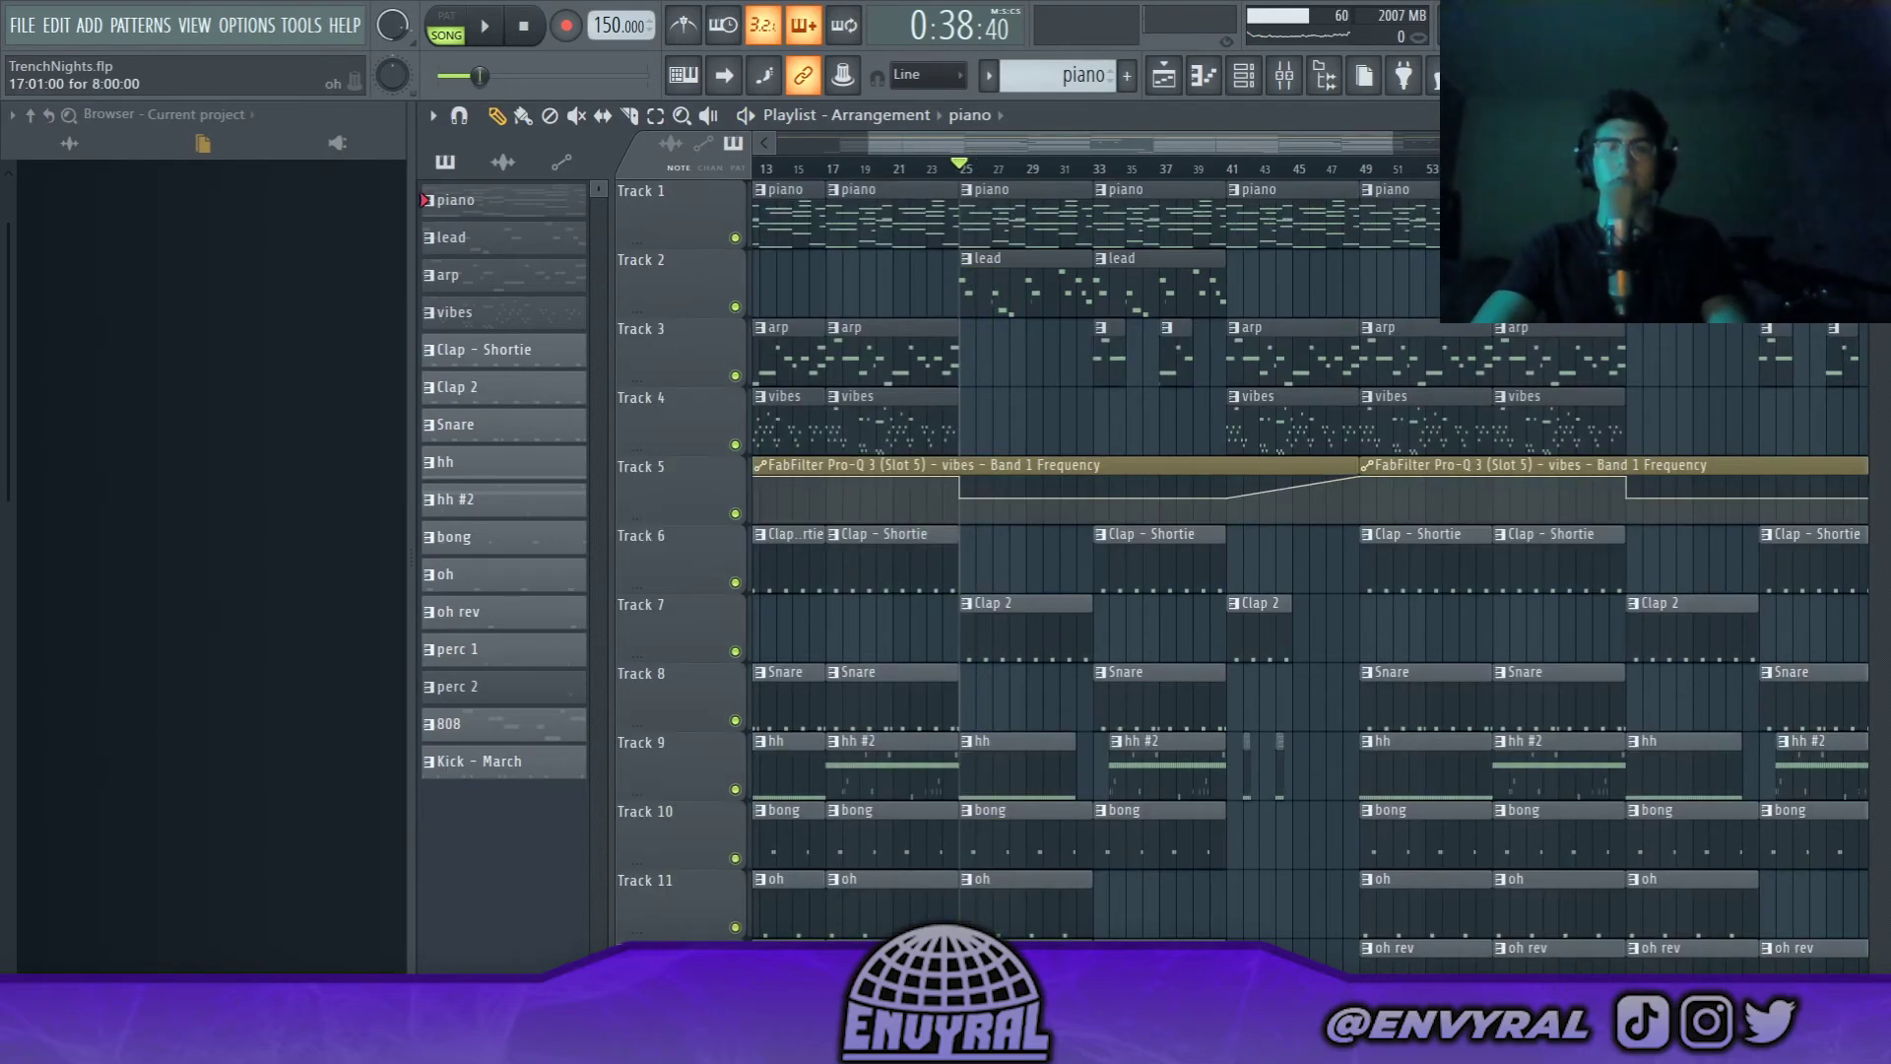
Examine the drum, 808 and melody tracks across the arrangement through its ending, and bring the whole song into view
scroll(1015, 820, down, 5)
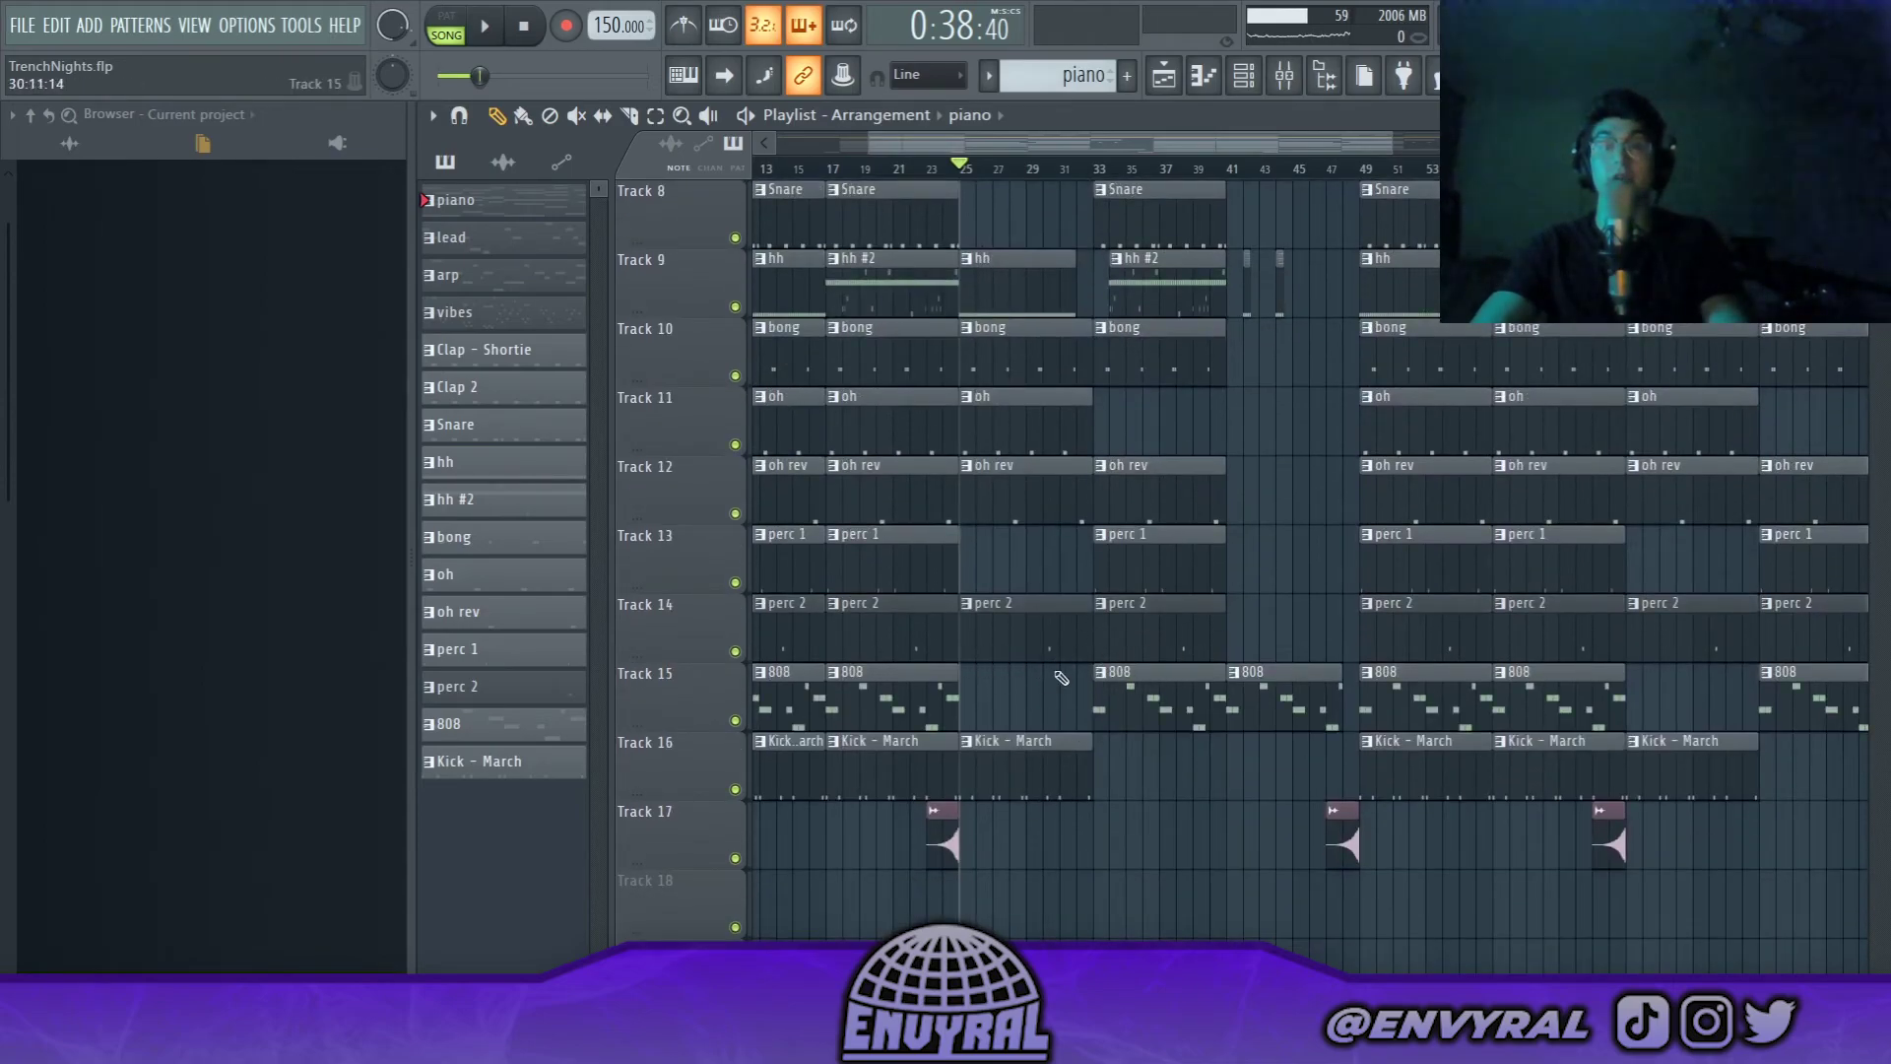
scroll(1039, 679, down, 3)
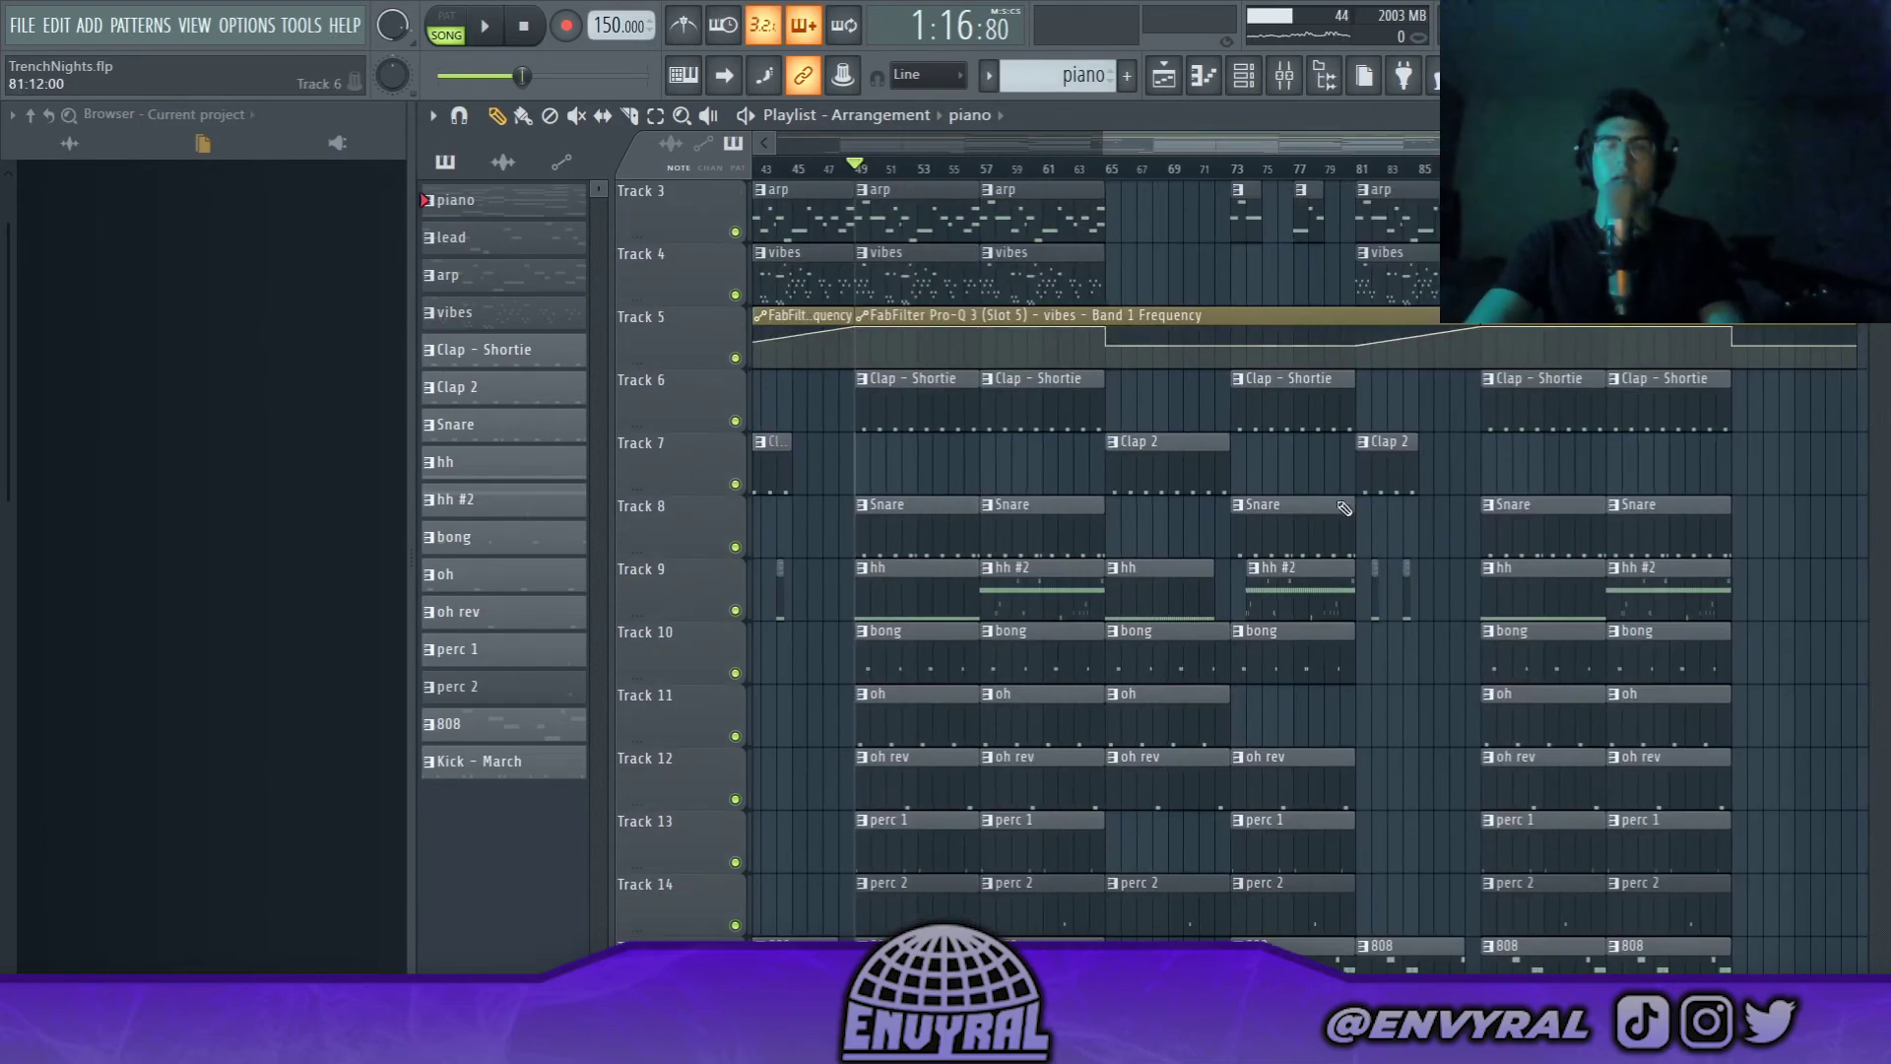
scroll(1342, 511, up, 2)
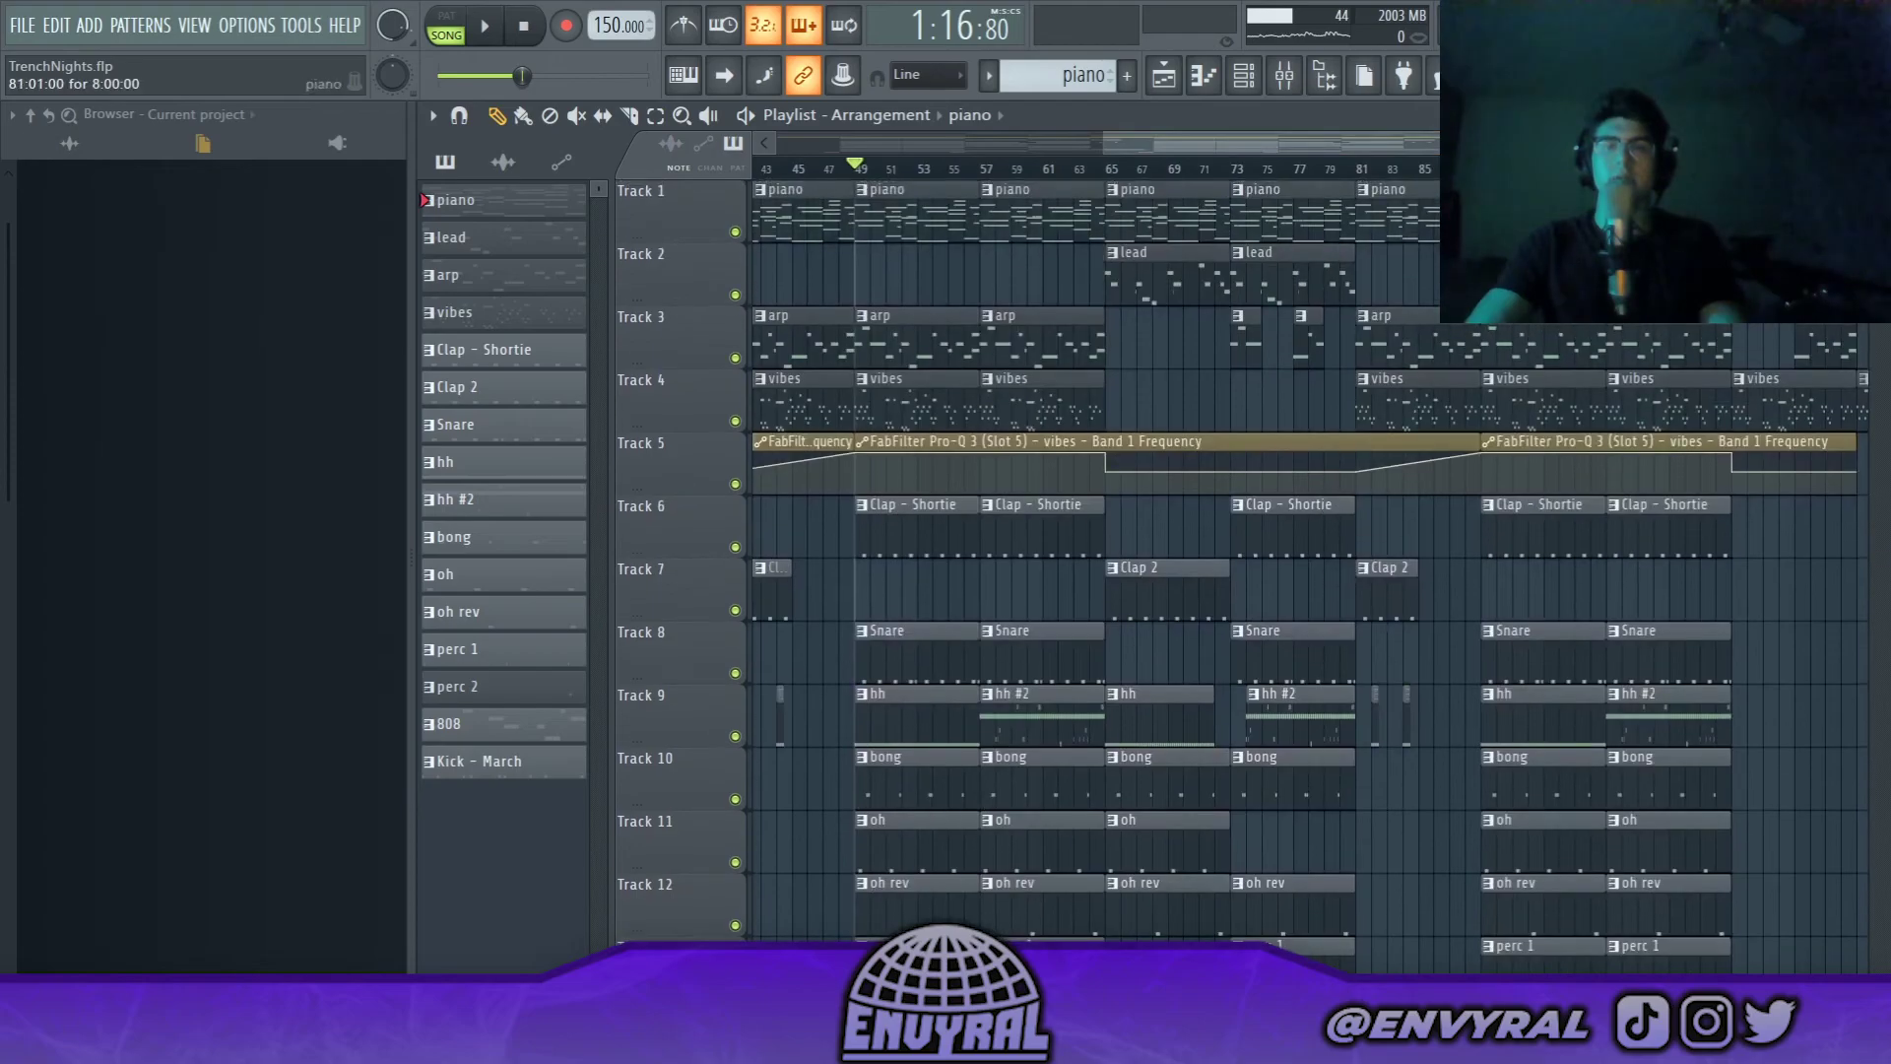
scroll(1519, 366, right, 4)
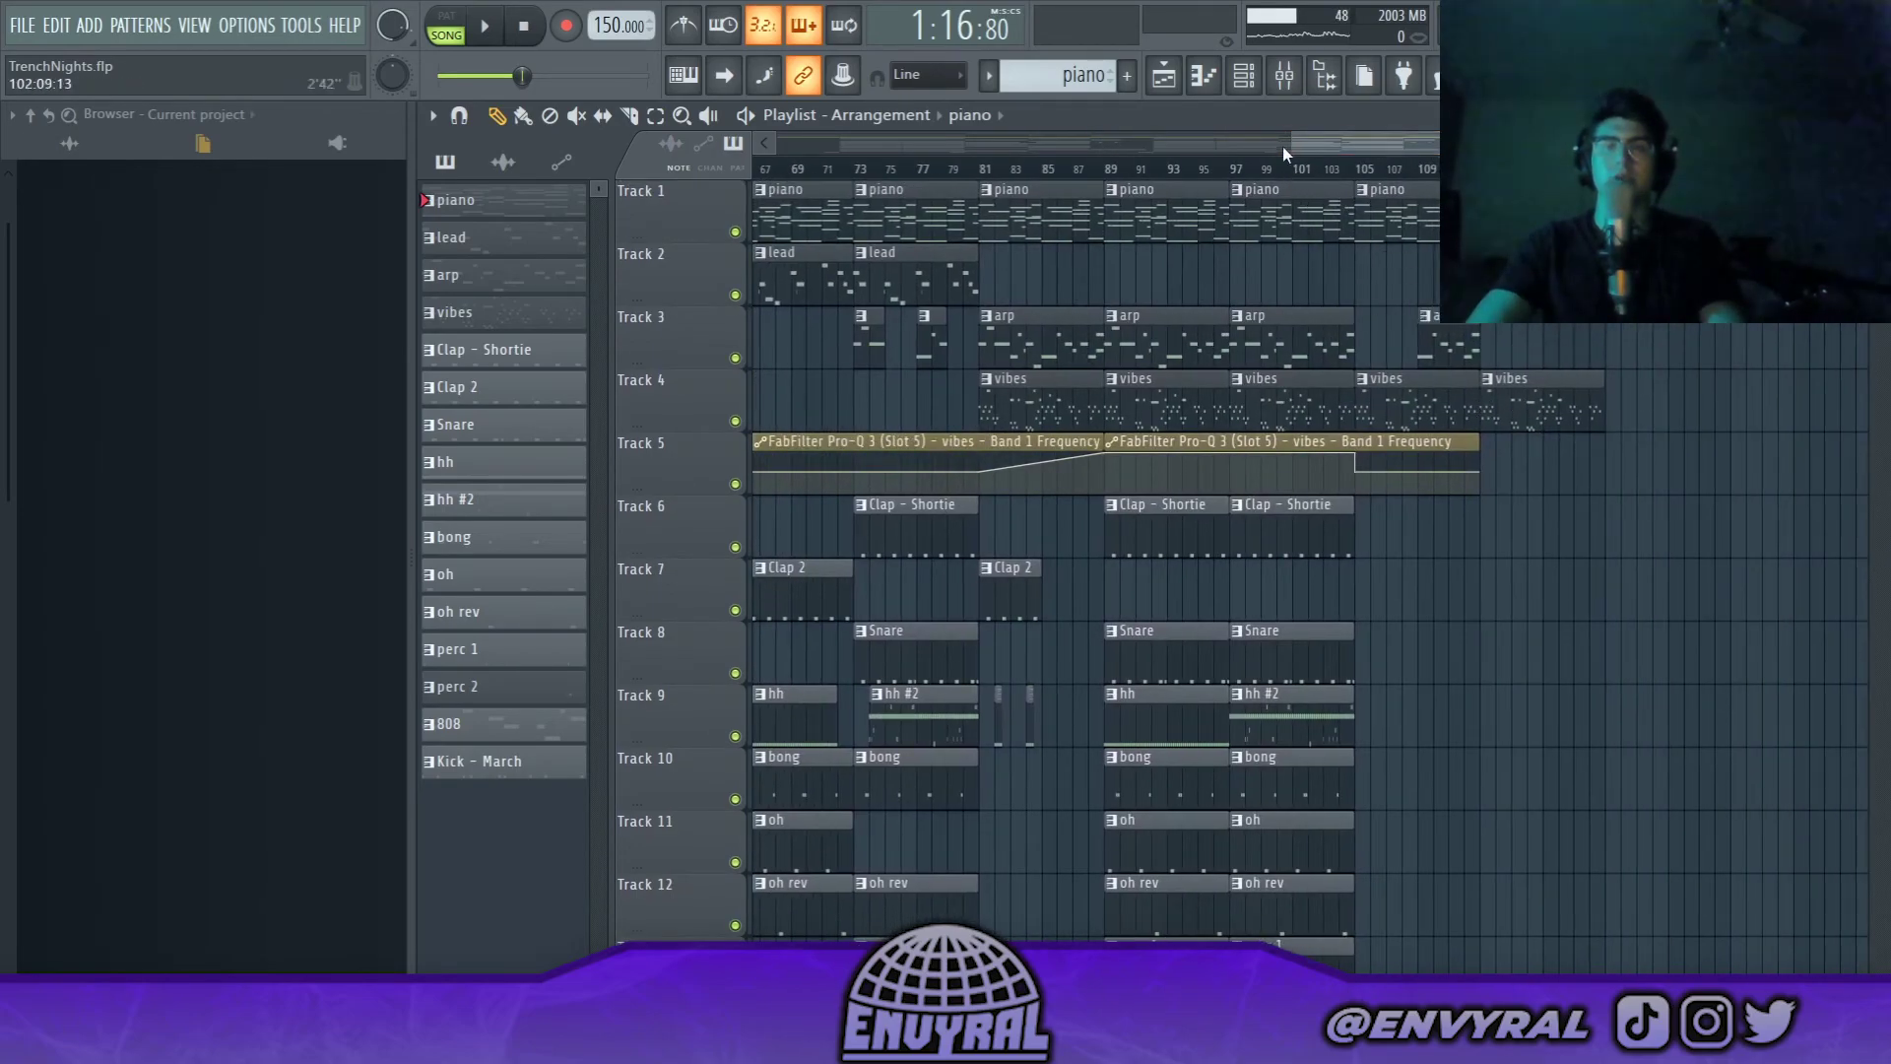
drag(1296, 145, 985, 145)
scroll(666, 451, down, 2)
scroll(666, 451, up, 2)
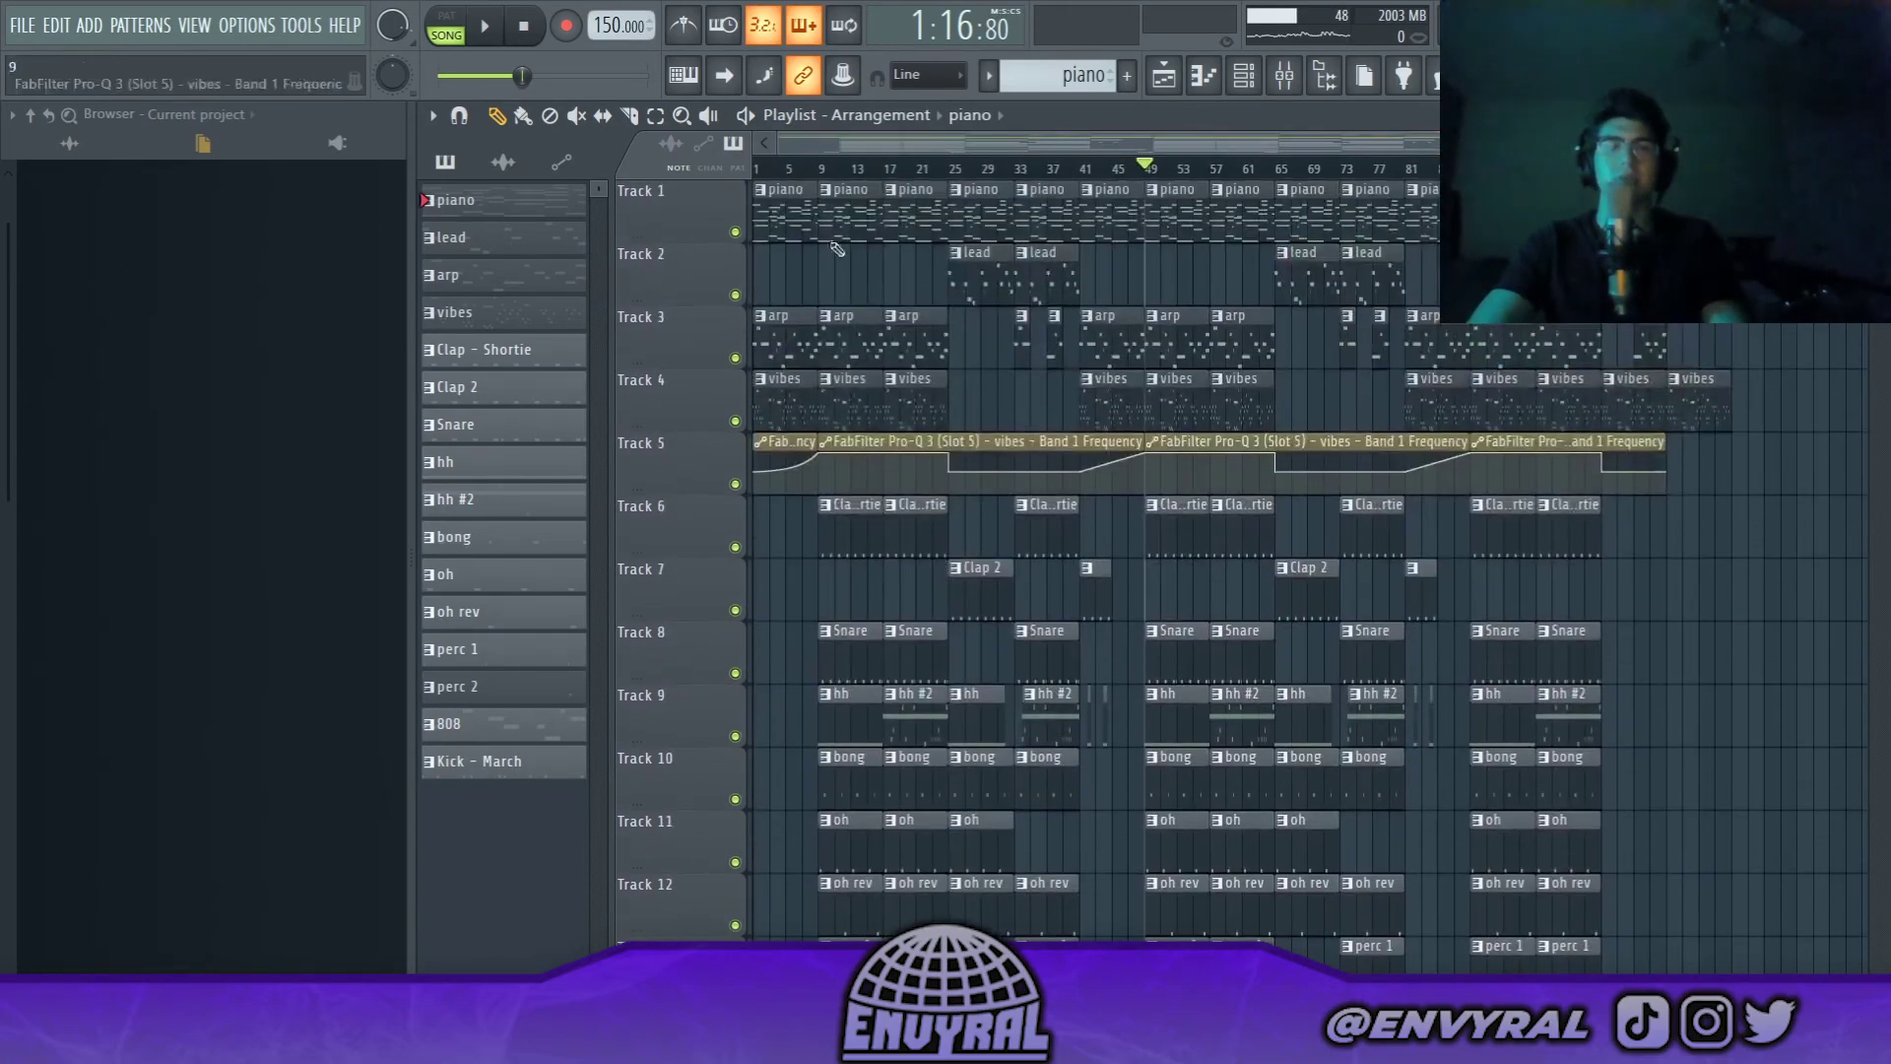
Move the playhead to bar 9, return it to the song start, and play the full arrangement from bar 1
click(828, 167)
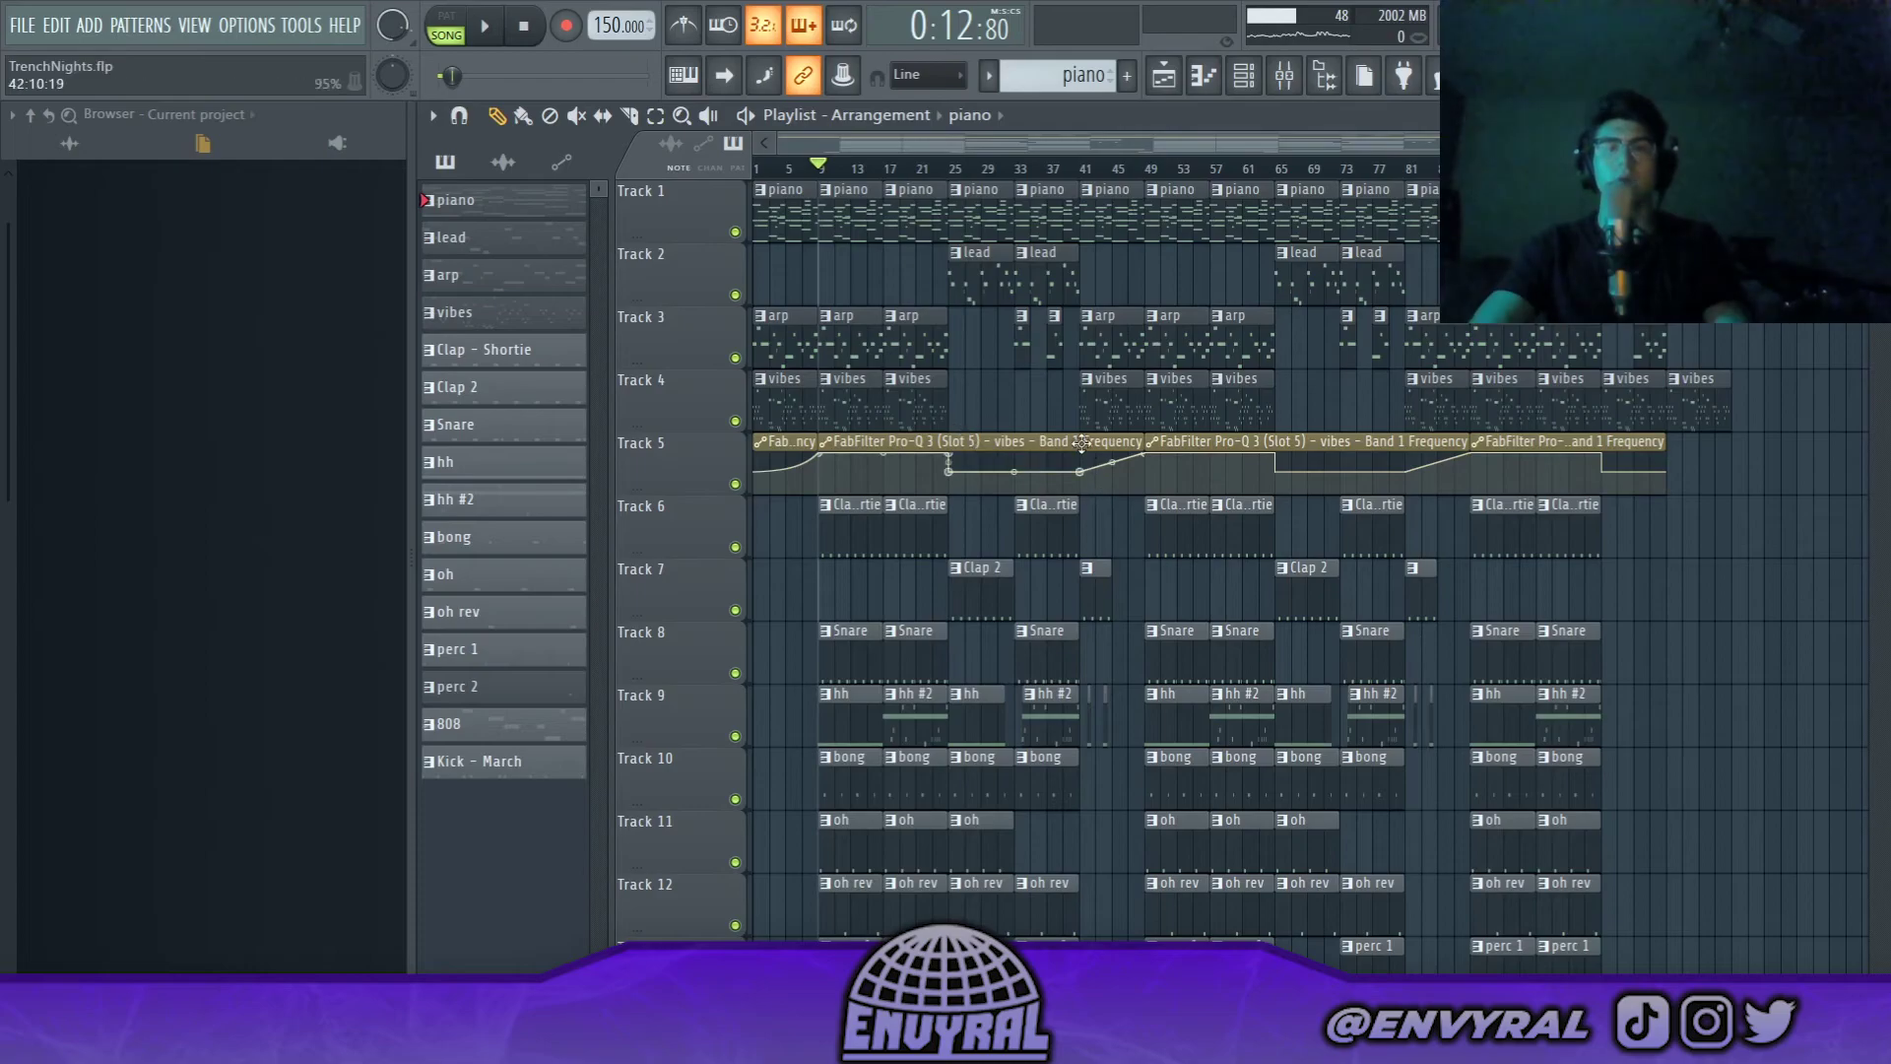
key(Home)
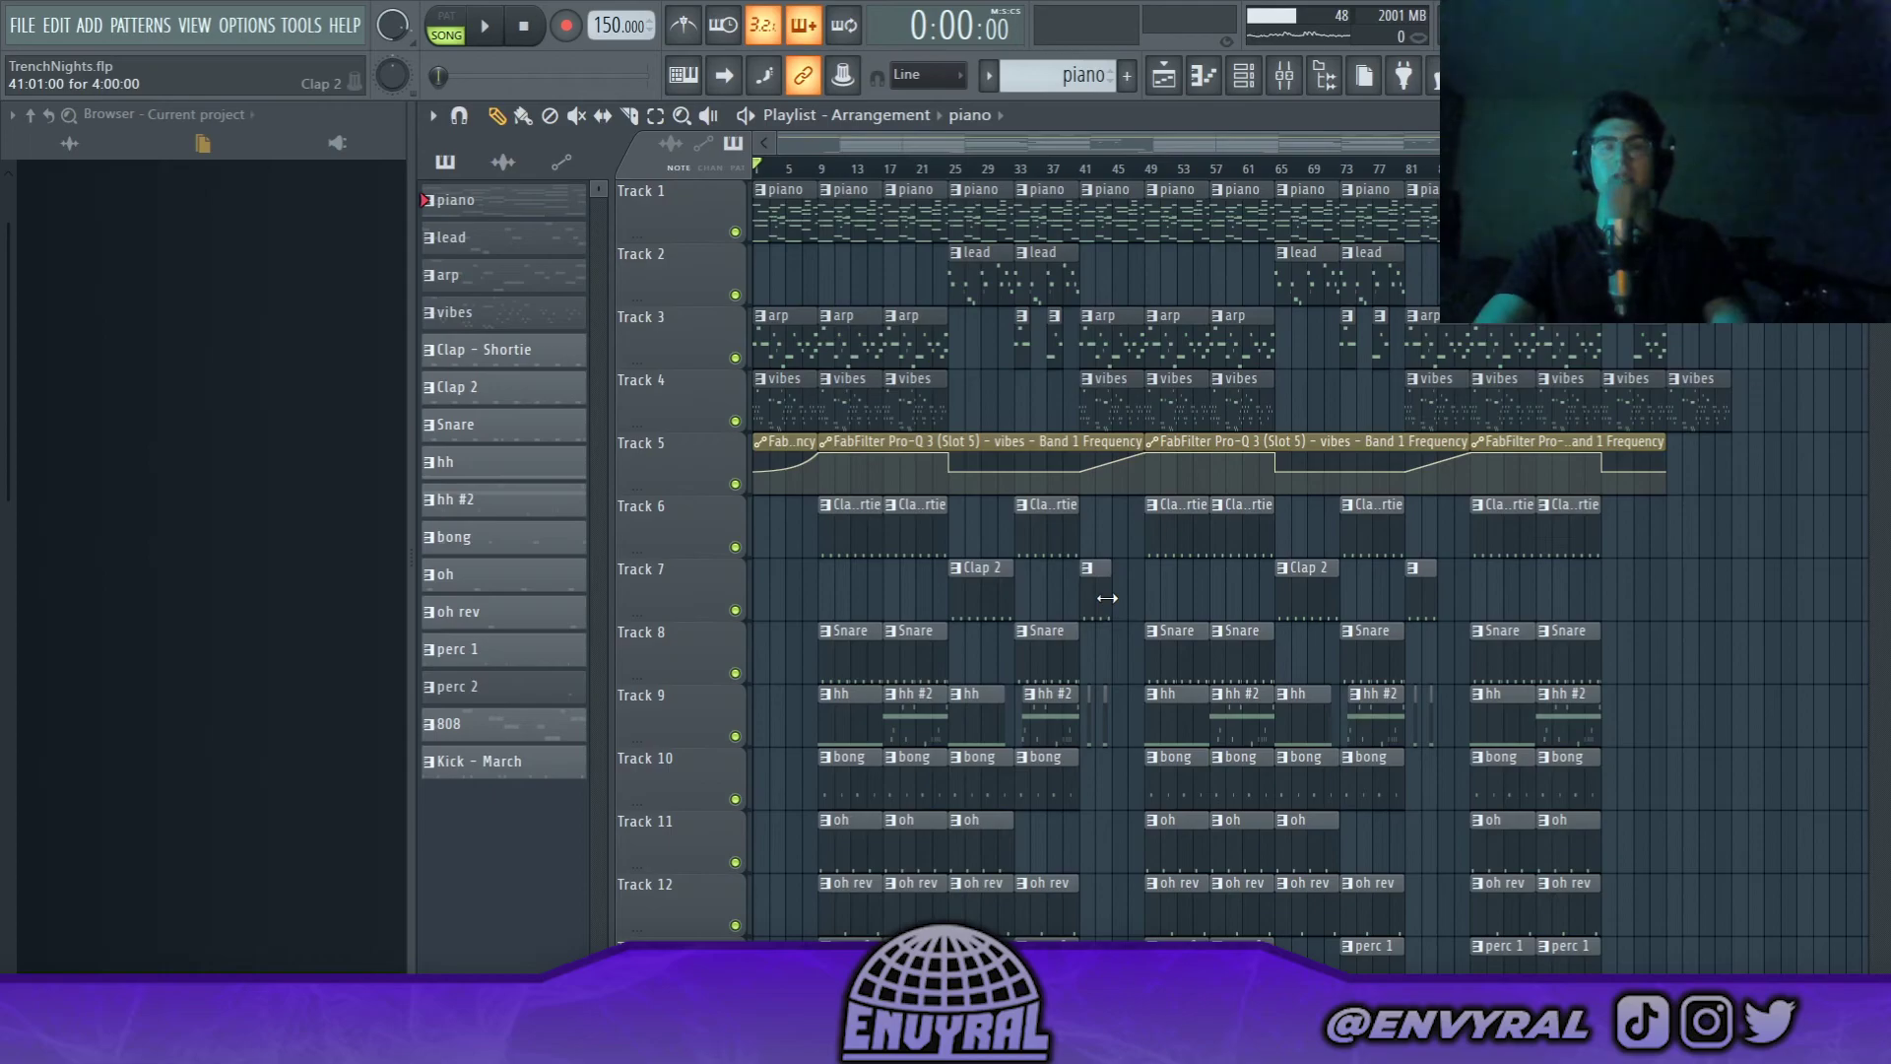
key(space)
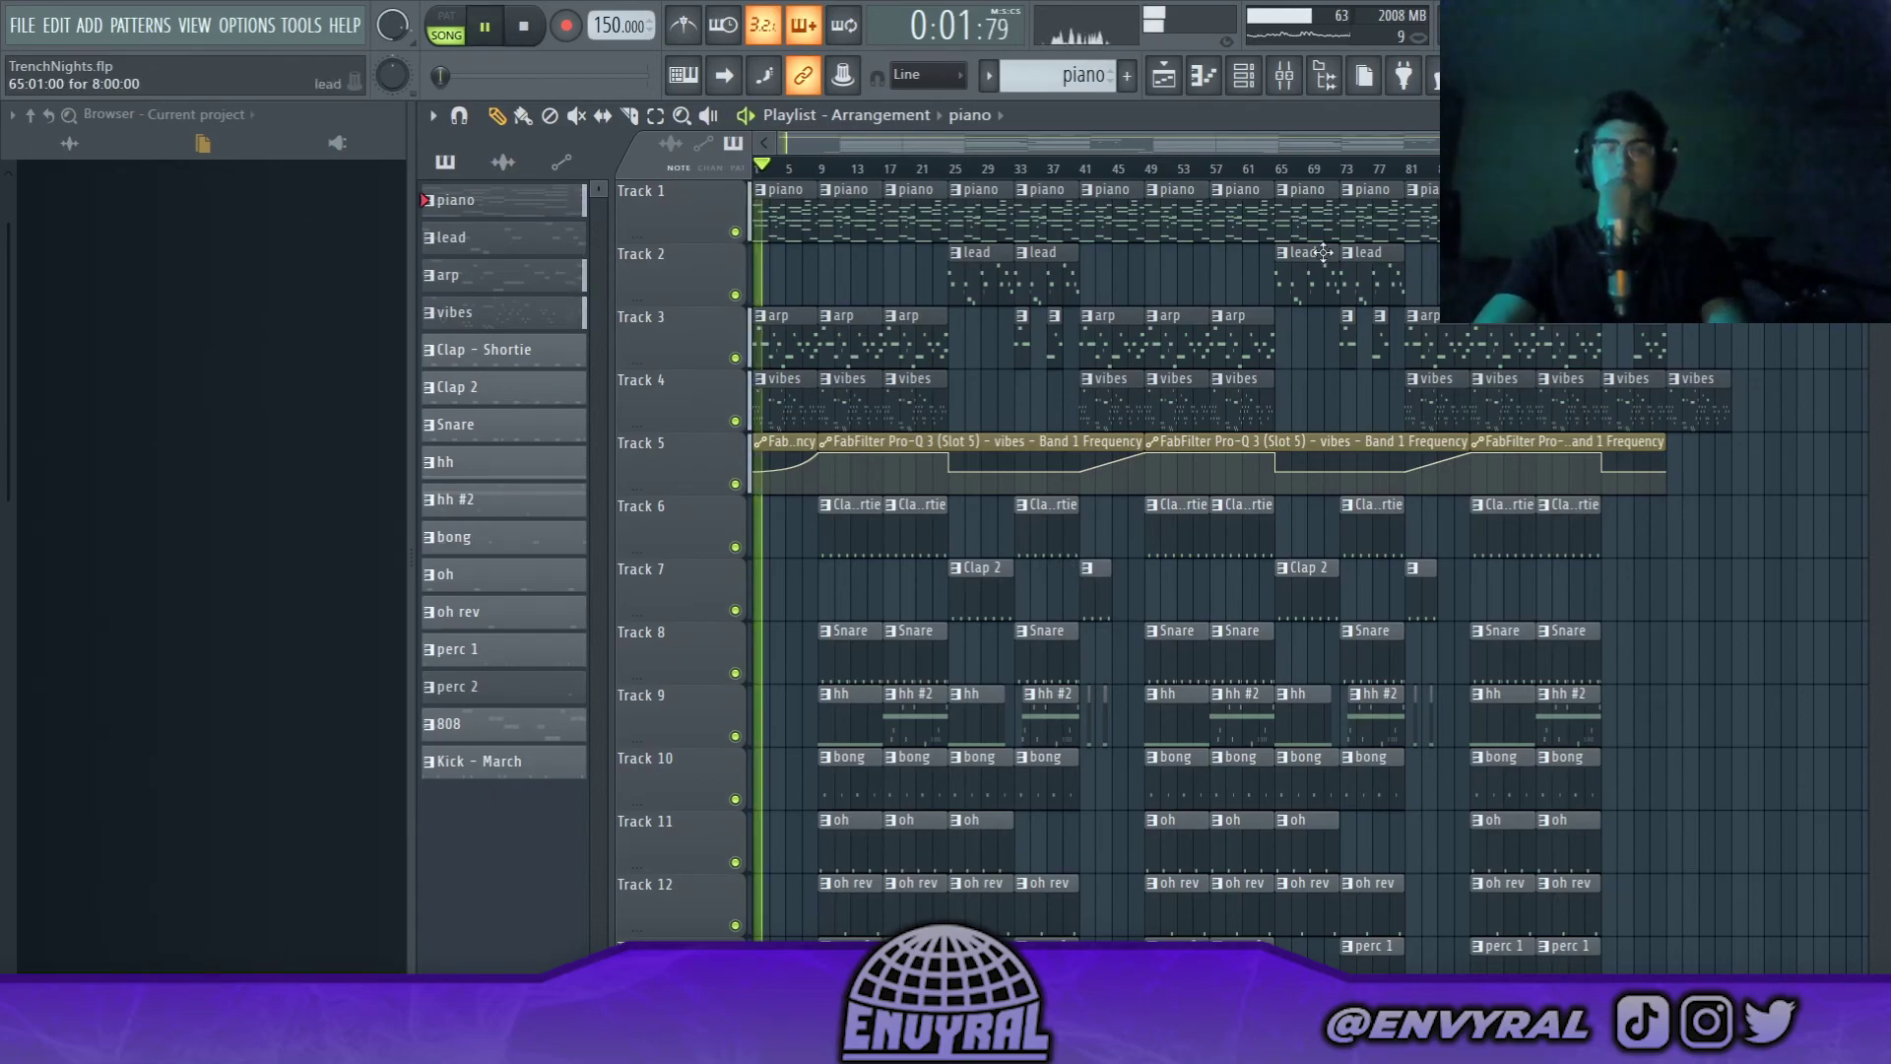